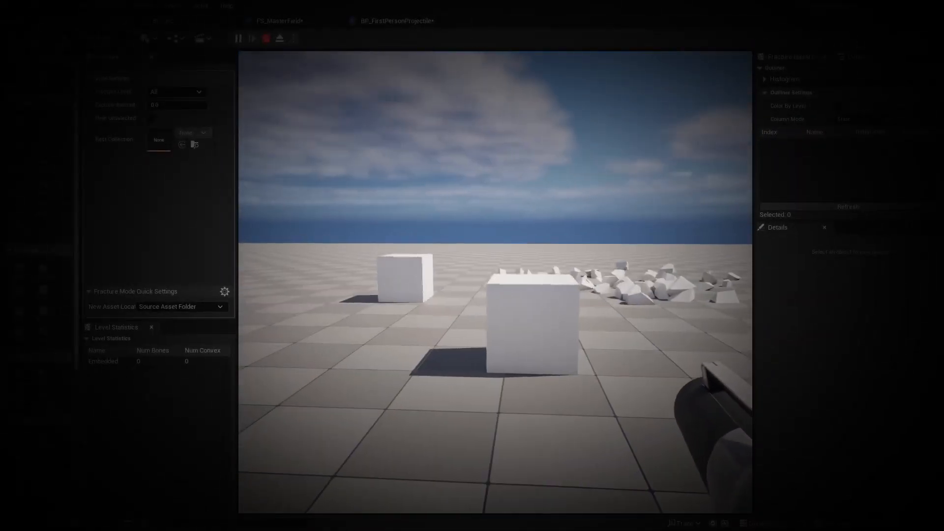
Step: Play-test the destruction level by walking around and shooting the white cubes with the first-person gun
key(w)
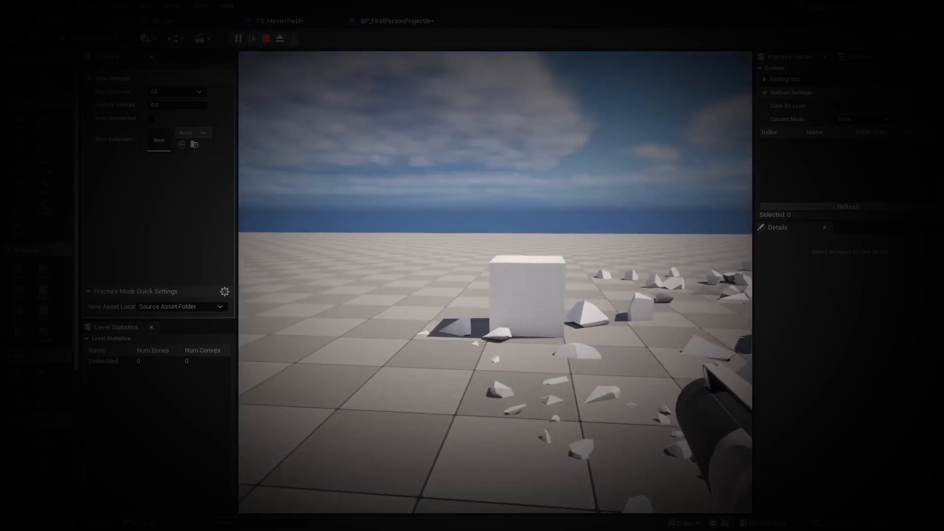
click(495, 283)
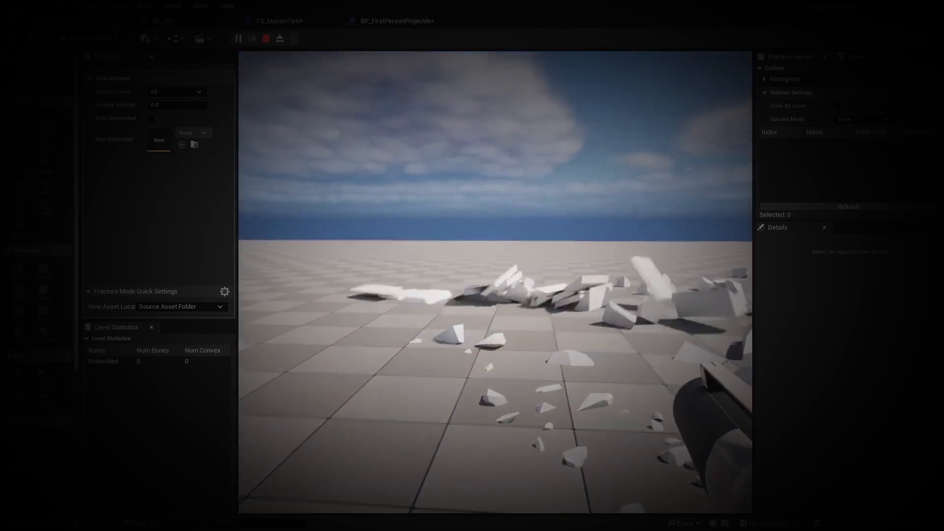
key(s)
key(a)
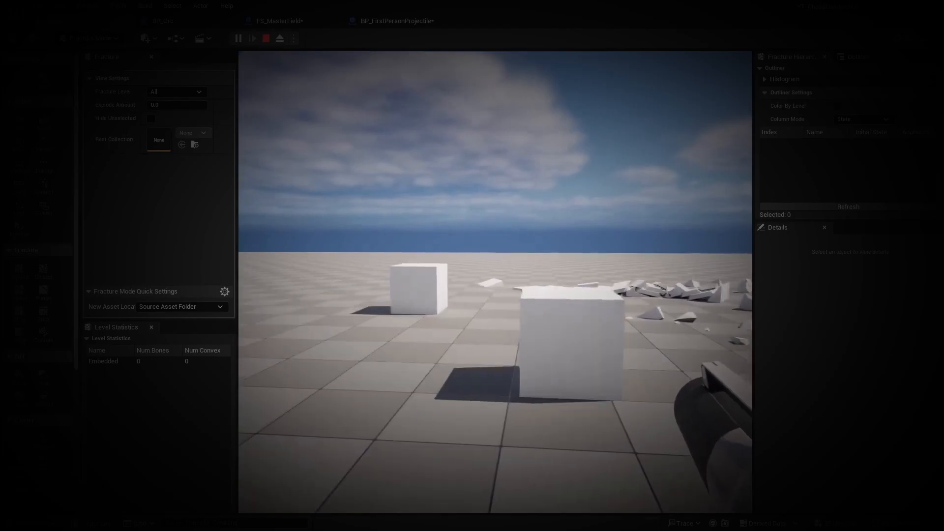
click(495, 282)
key(w)
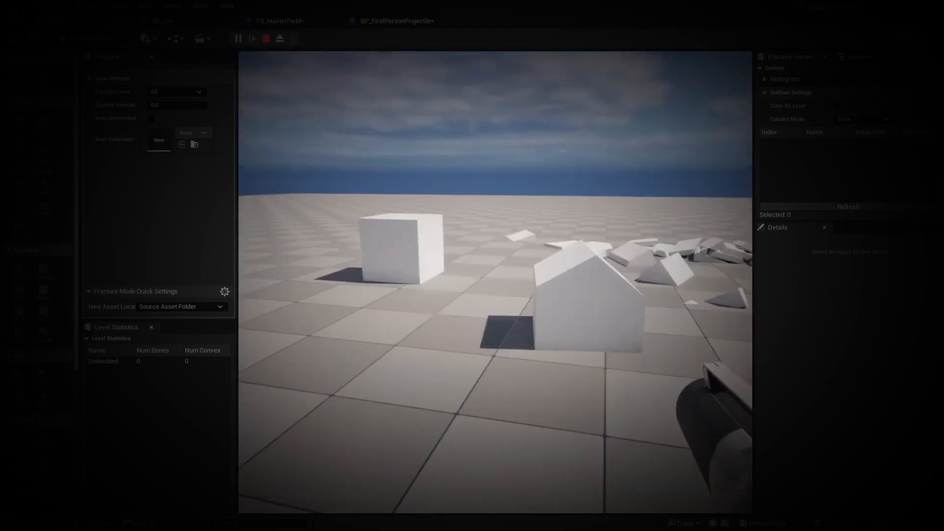
key(a)
key(w)
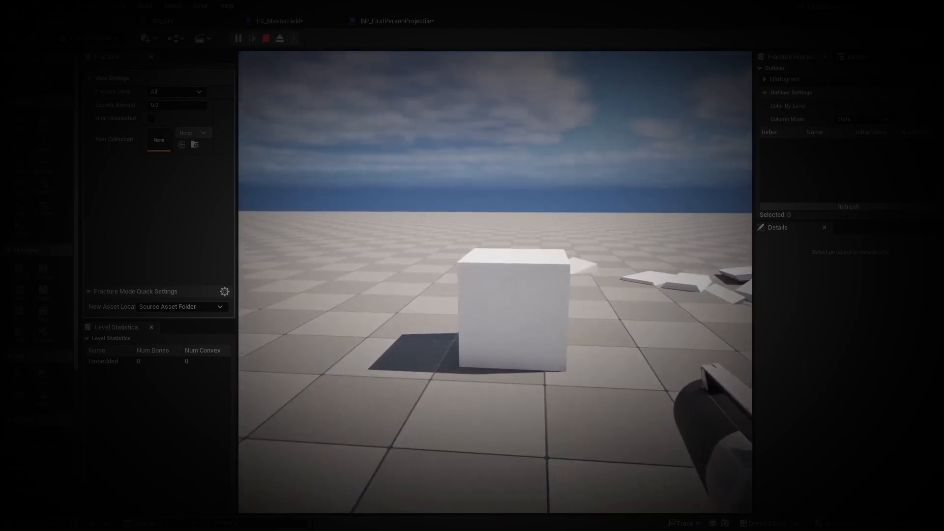
click(495, 282)
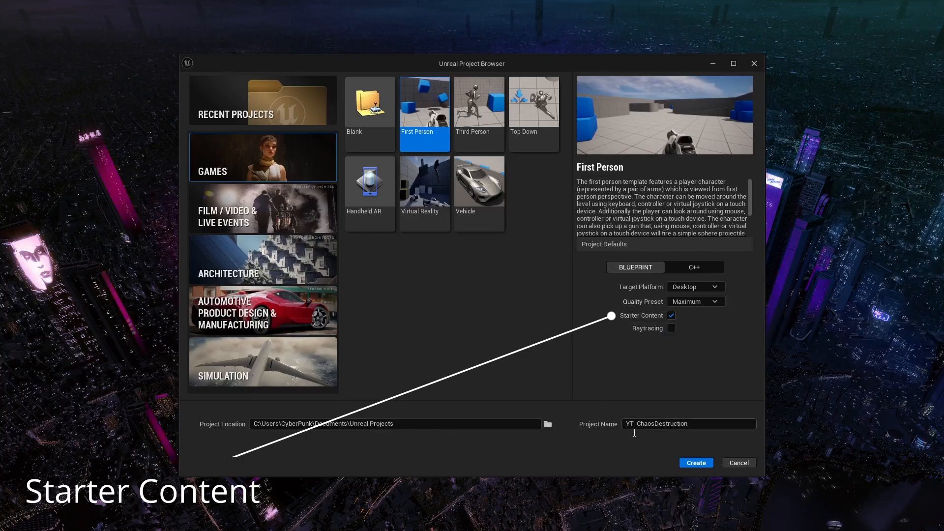
Step: Create the First Person Blueprint project YT_ChaosDestruction with Starter Content included, for Desktop at Maximum quality
click(696, 462)
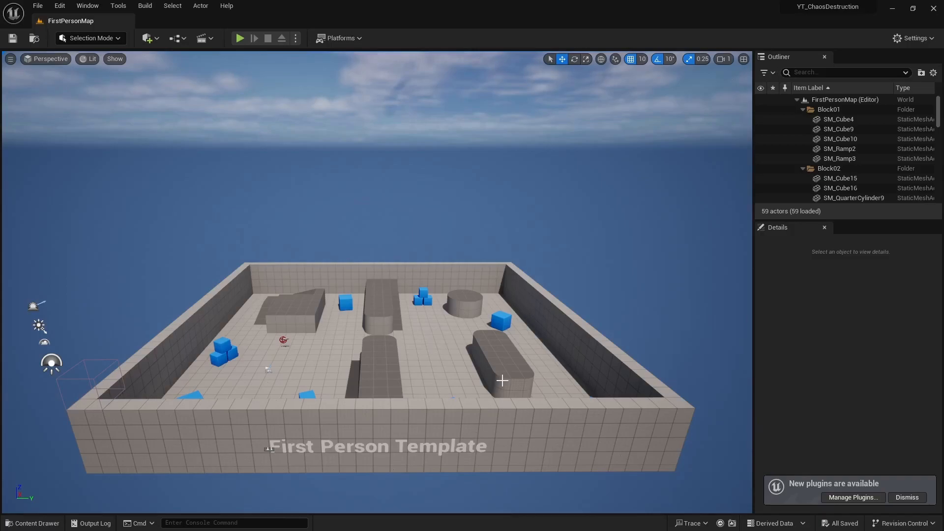
right_drag(468, 312, 490, 311)
key(w)
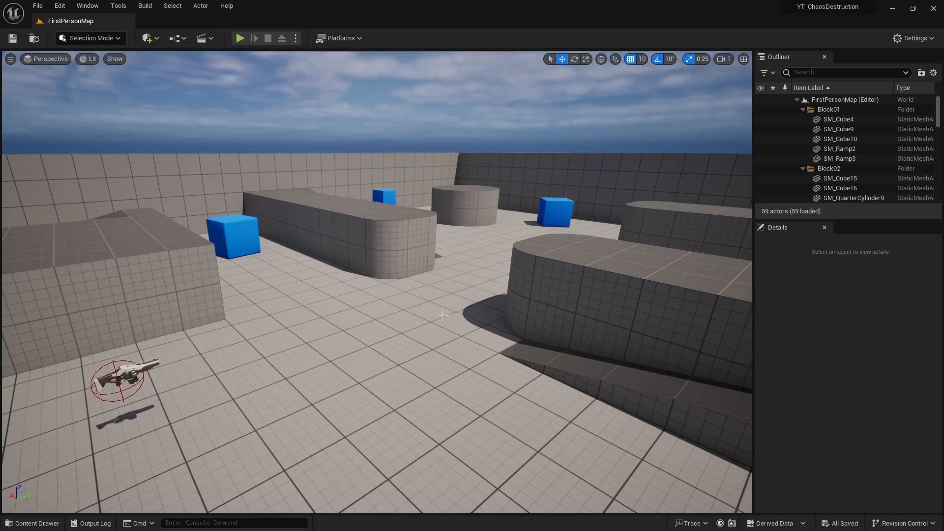
Step: Create three folders named _Chaos, _Maps and _Orc inside the project's Content folder
key(ctrl+space)
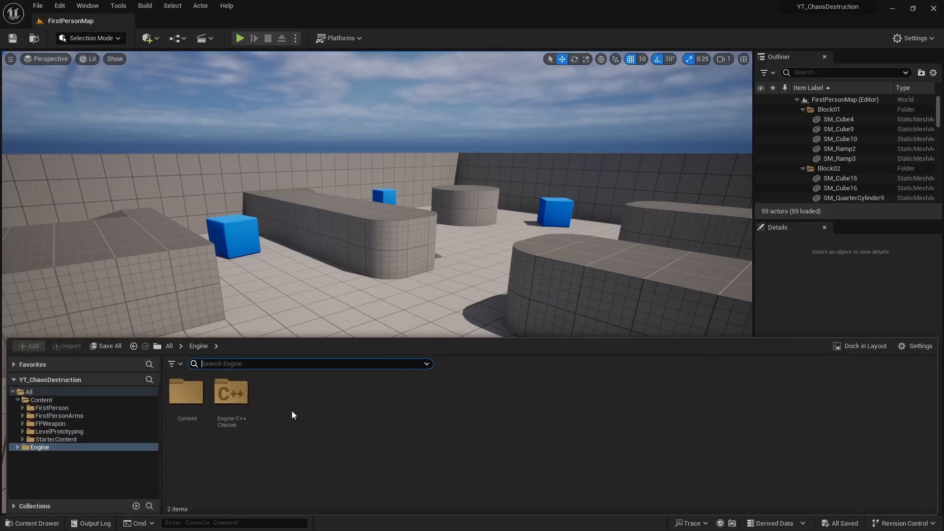
click(42, 399)
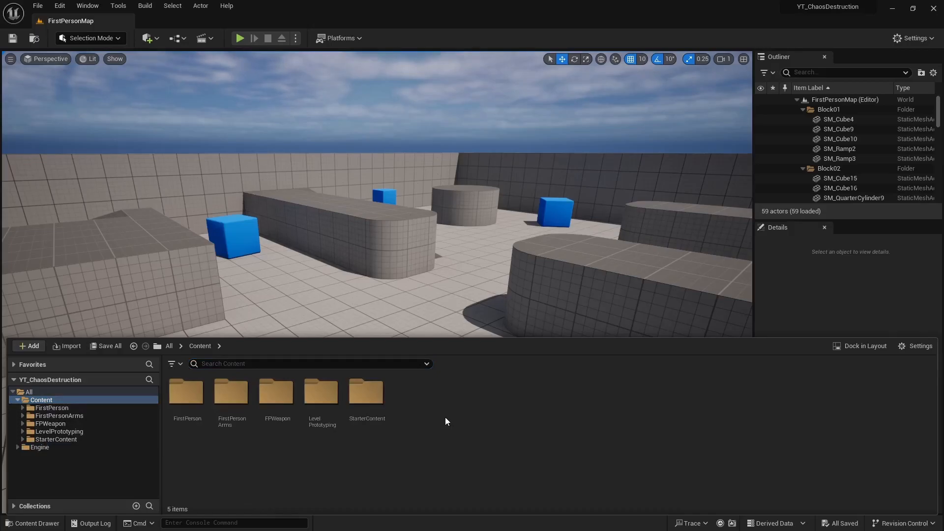
key(ctrl+shift+n)
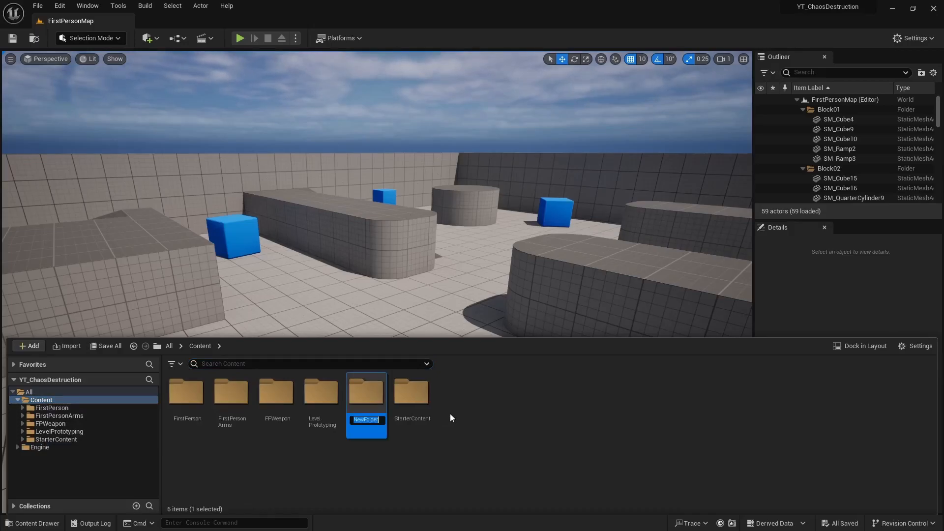
text(_Chaos)
key(Return)
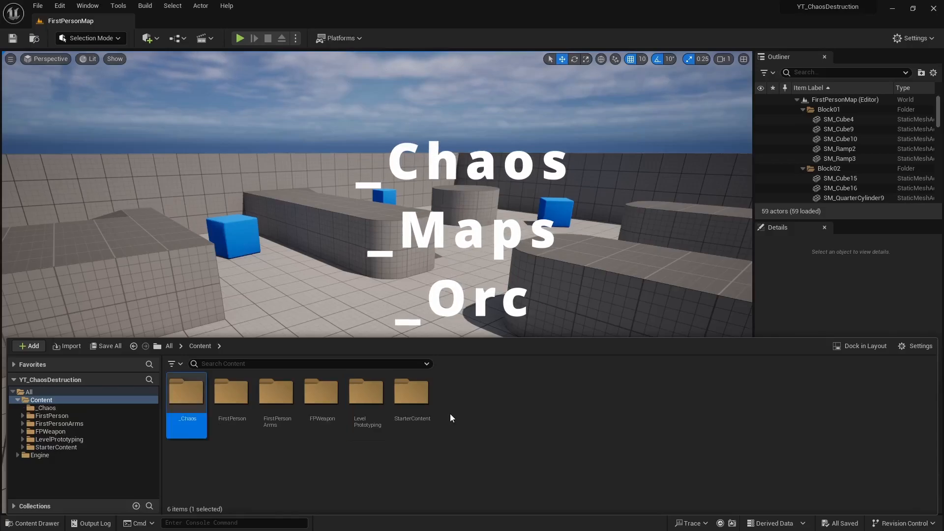
key(ctrl+shift+n)
text(_Maps)
key(Return)
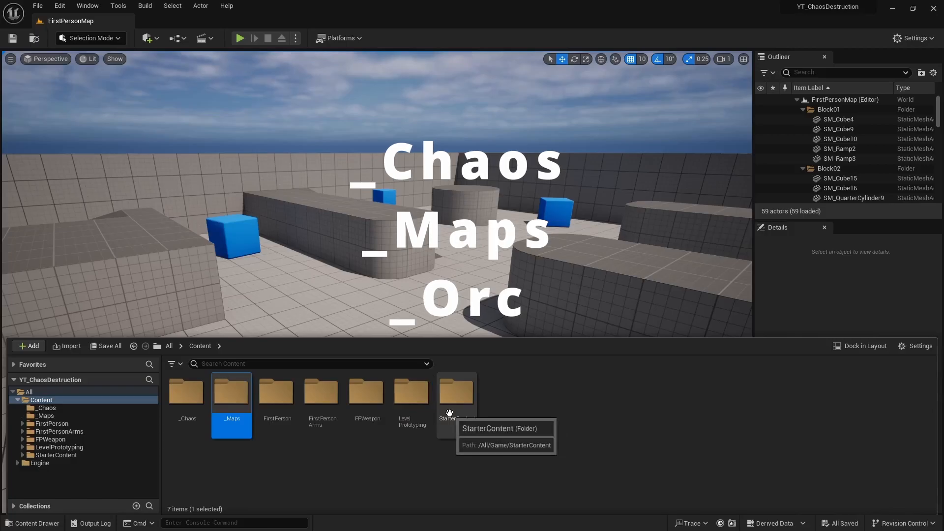
key(ctrl+shift+n)
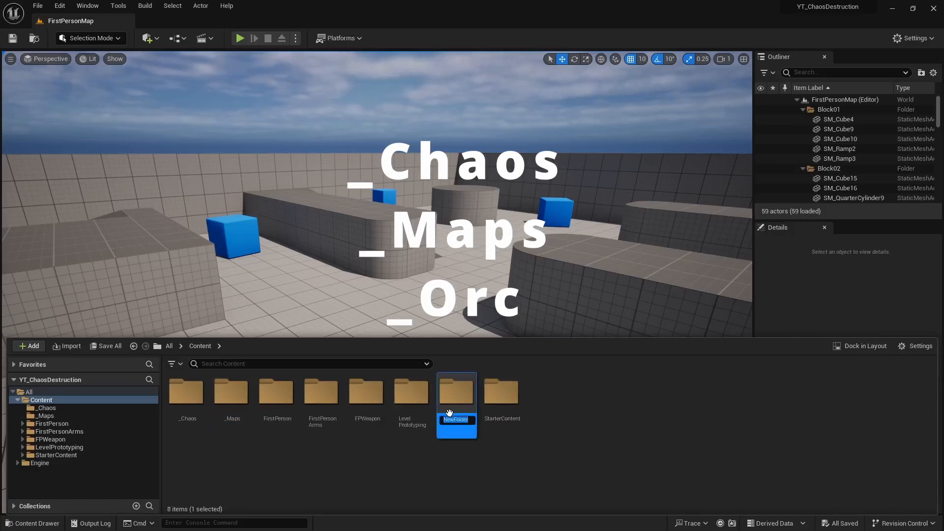
text(_Orc)
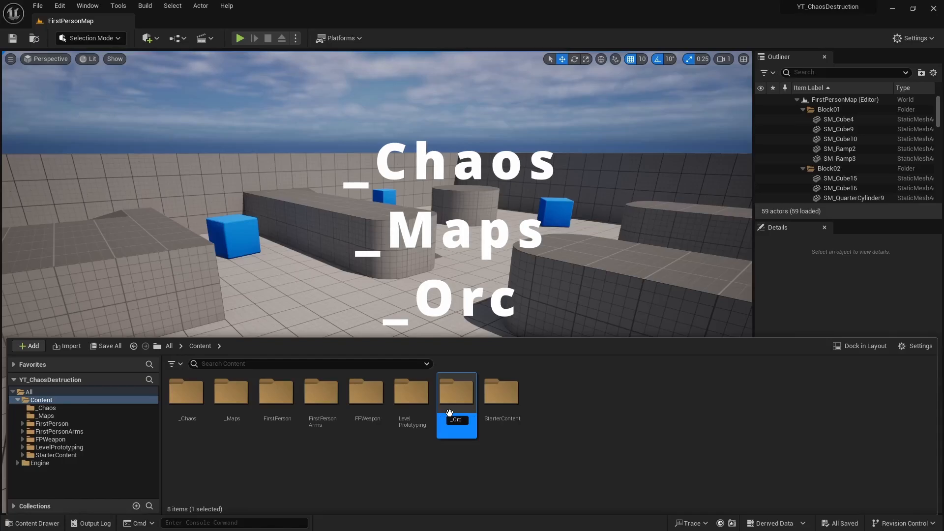
key(Return)
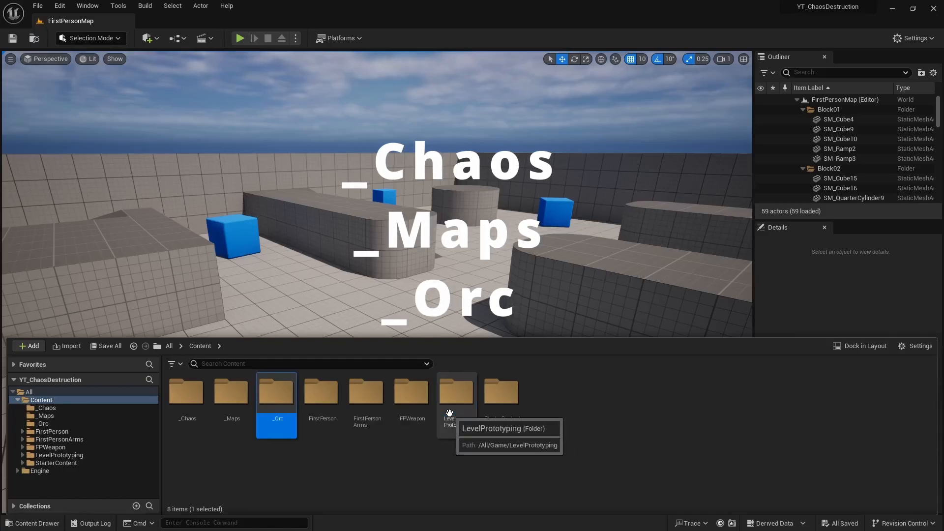
Step: Import the OrcGameObject2 FBX into the _Orc folder as static meshes, with Skeletal Mesh disabled
double_click(276, 395)
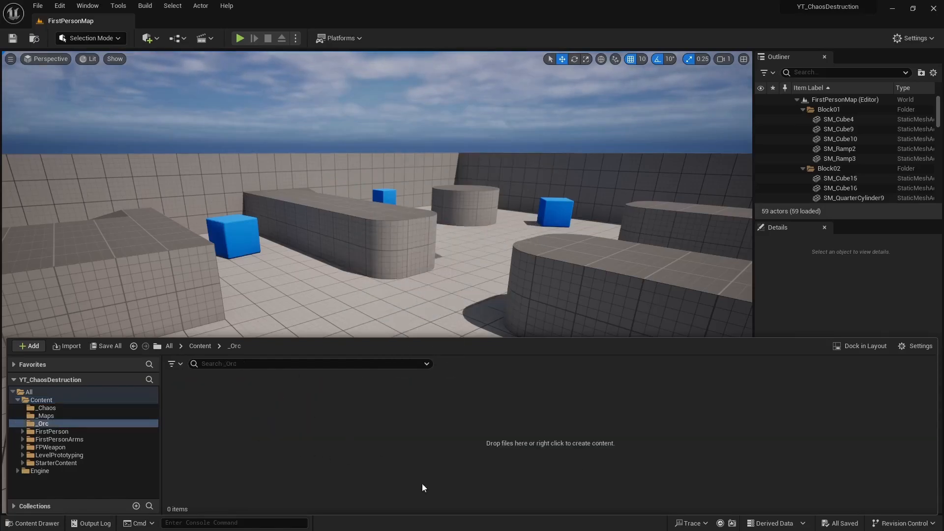
drag(331, 424, 331, 424)
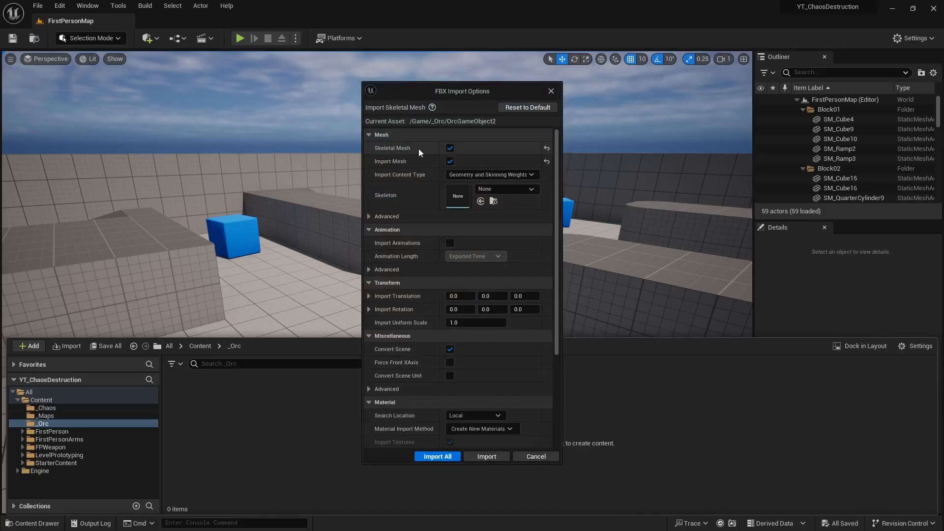
click(449, 148)
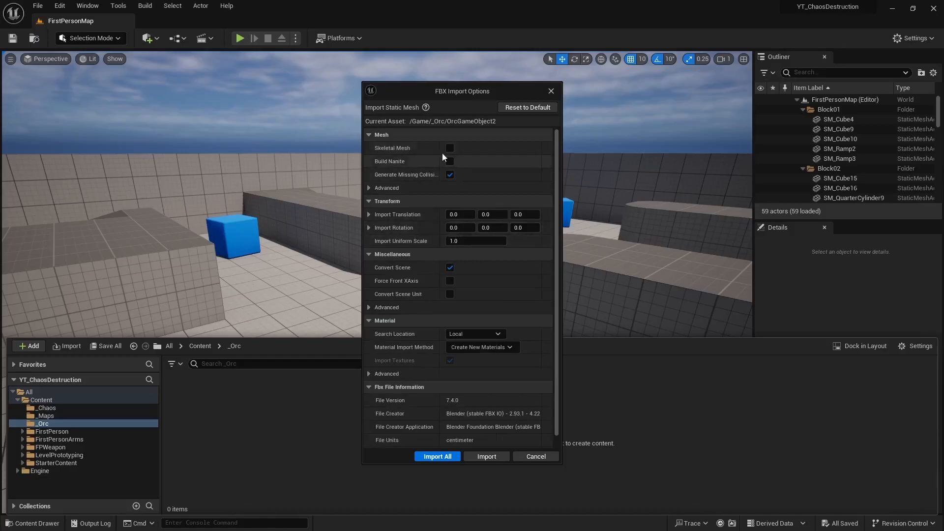
click(431, 456)
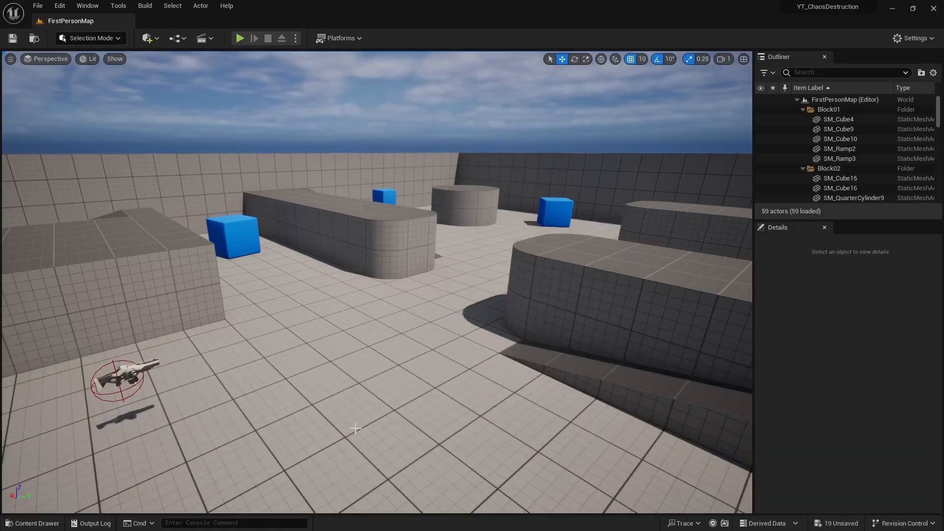
Step: Delete the orc_lp material and the imported color, roughness and normal textures from the _Orc folder, forcing the material's deletion
key(ctrl+space)
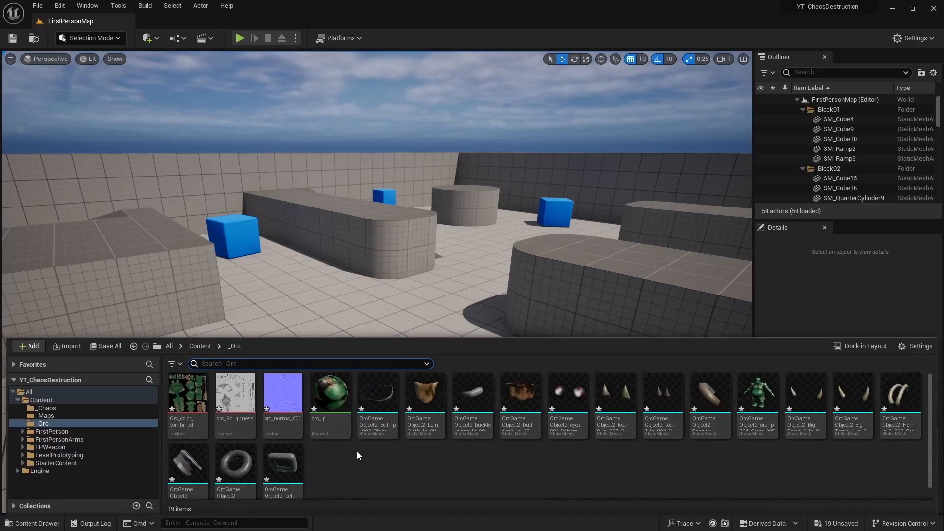
click(331, 408)
key(Delete)
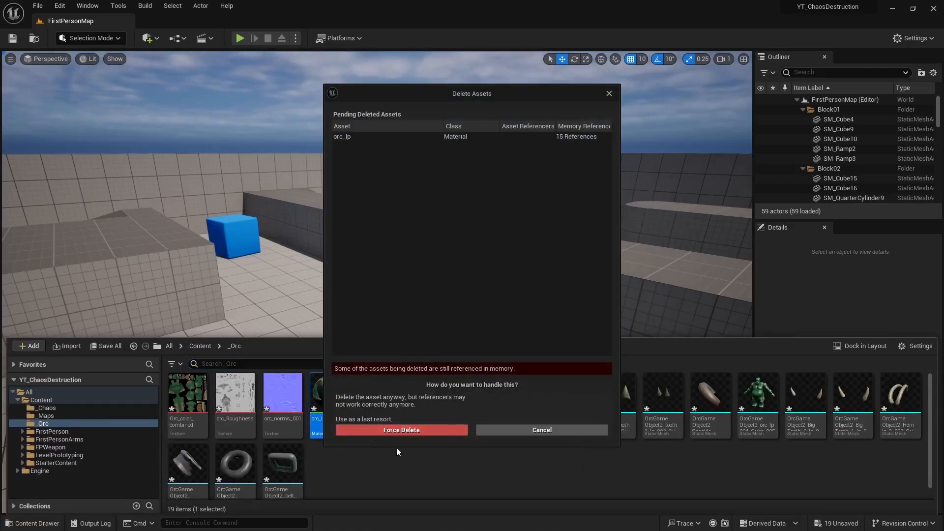
click(396, 447)
click(197, 400)
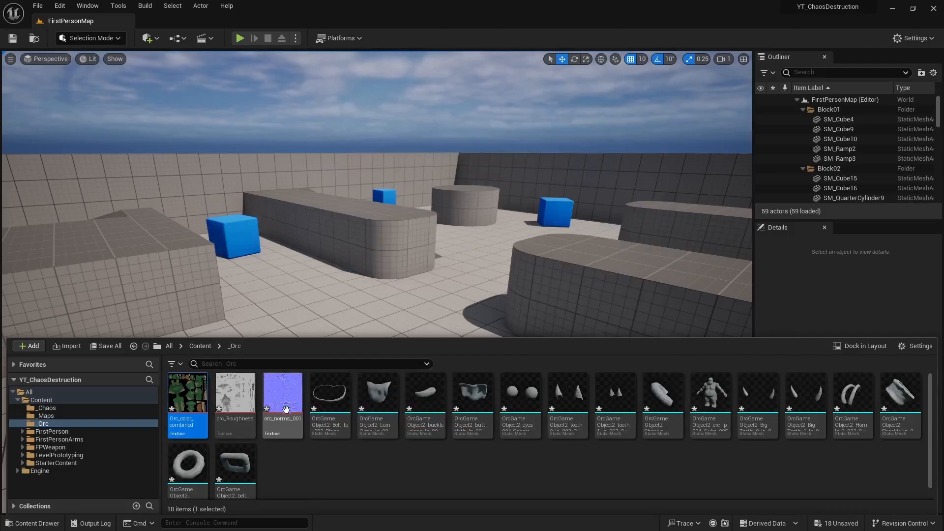
shift+click(293, 400)
key(Delete)
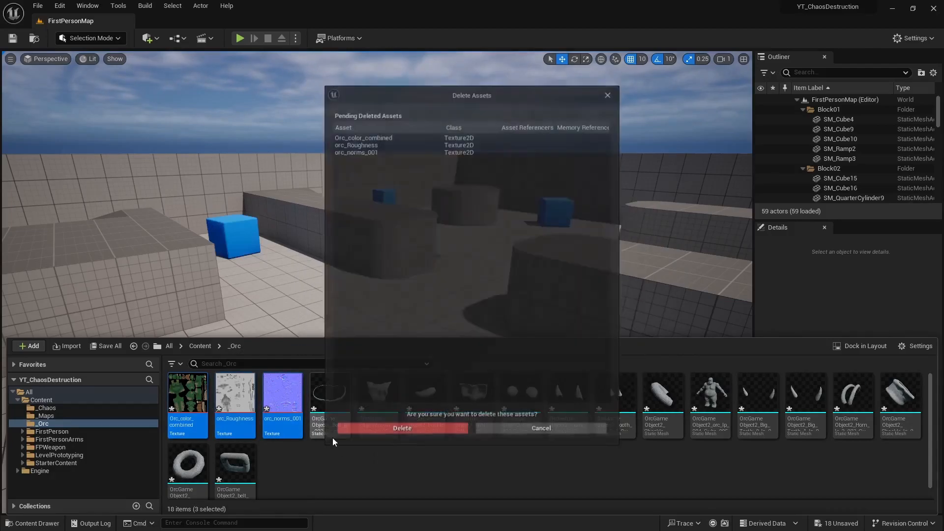
click(385, 429)
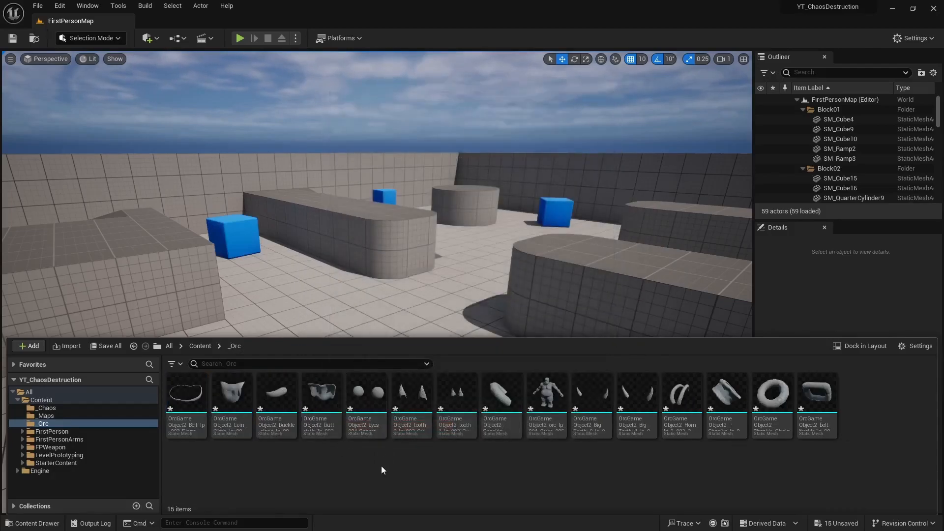
Step: Create an Actor Blueprint named BP_Orc in the _Orc folder and open it docked beside the FirstPersonMap tab
right_click(333, 465)
click(393, 187)
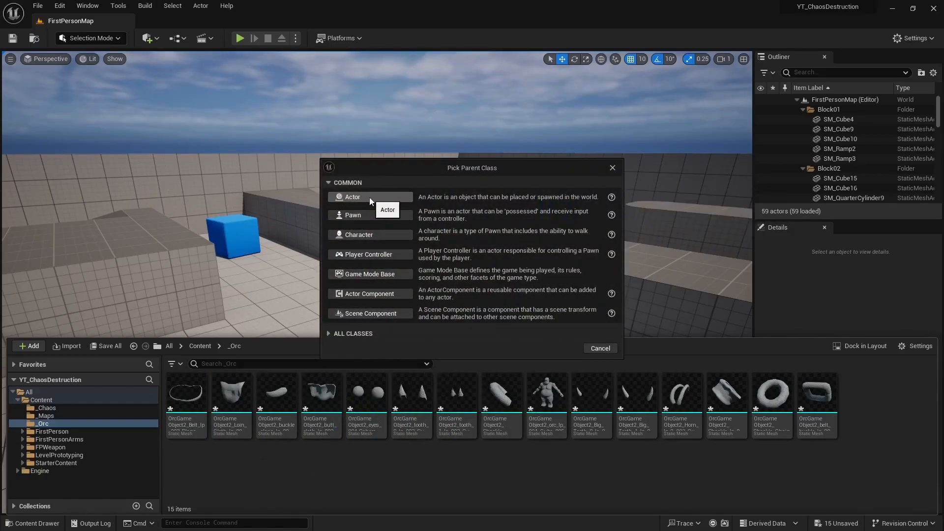
click(369, 198)
text(BP_Orc)
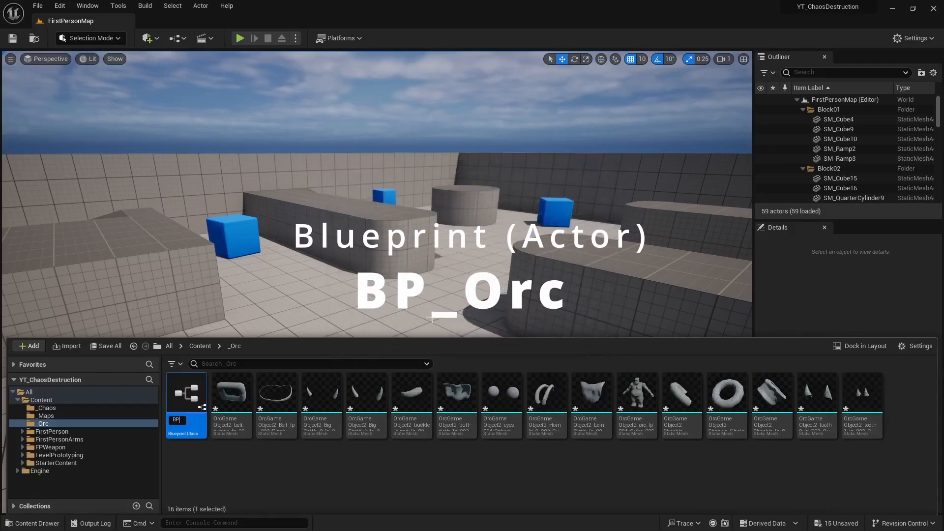
key(Return)
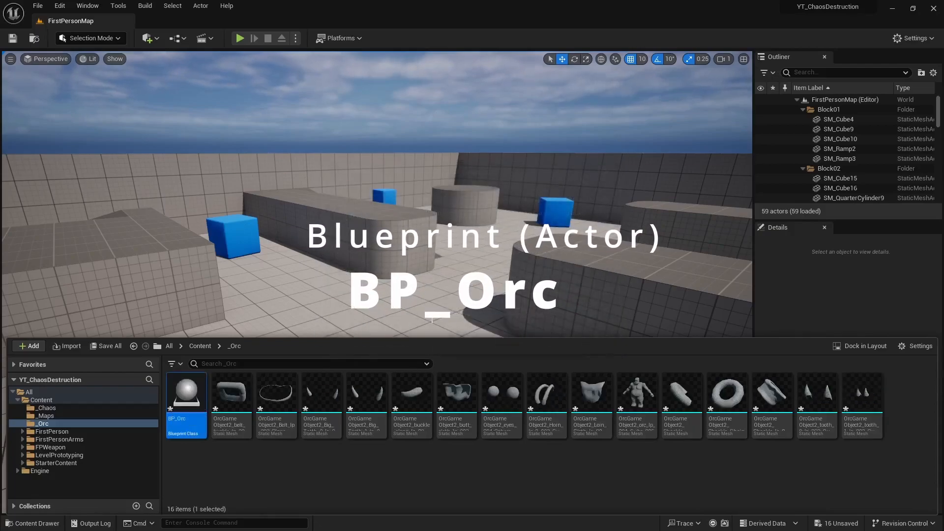
double_click(195, 380)
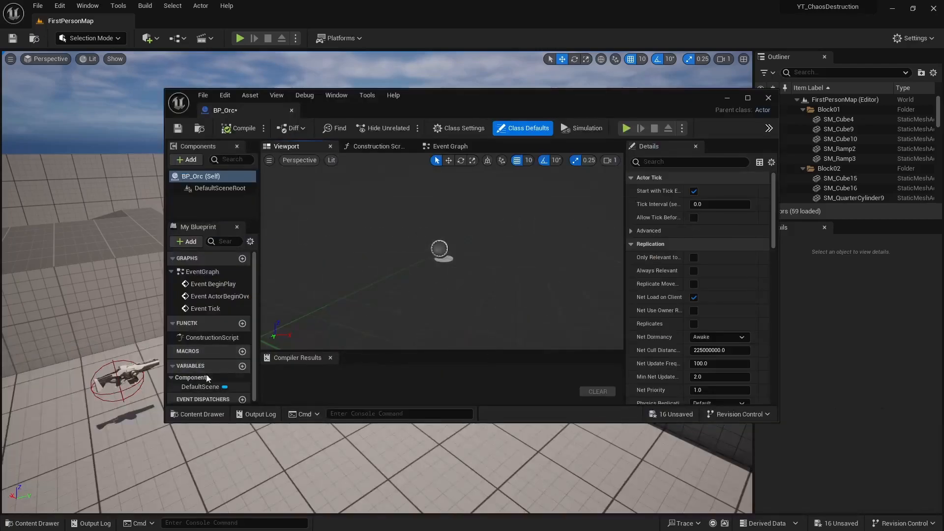
drag(269, 102, 208, 22)
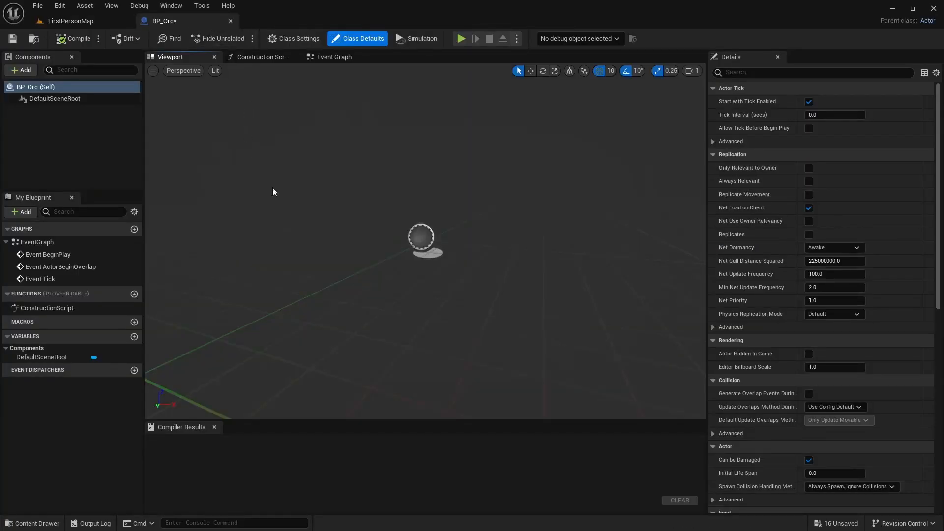
Step: Add all the orc static meshes from the _Orc folder to BP_Orc as Static Mesh components
key(ctrl+space)
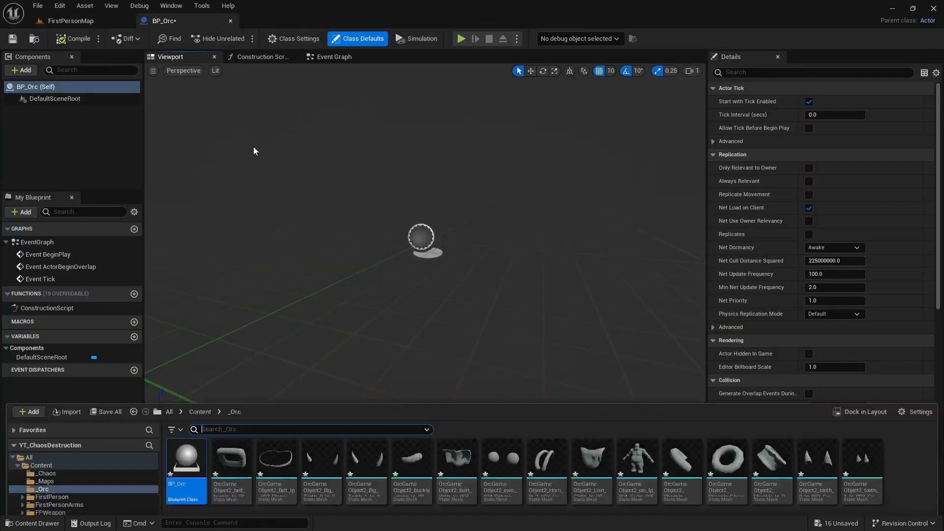
click(235, 400)
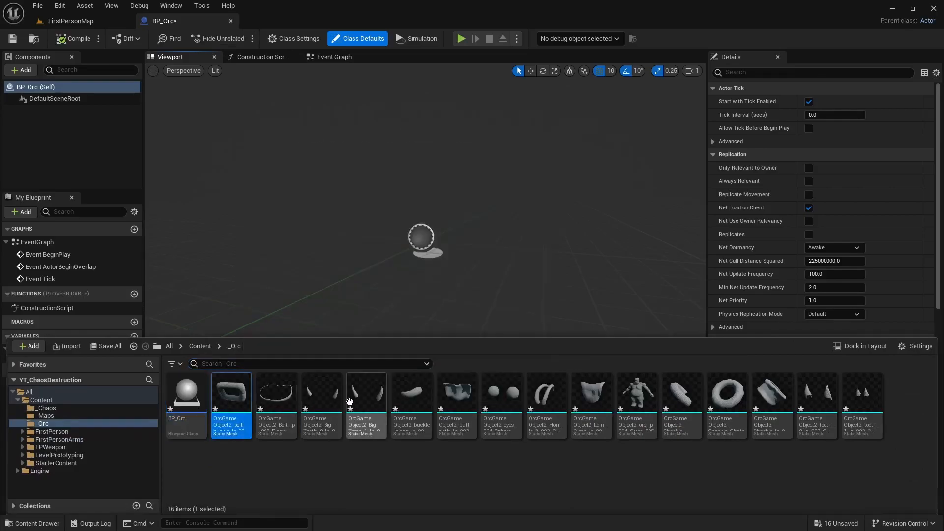
shift+click(859, 397)
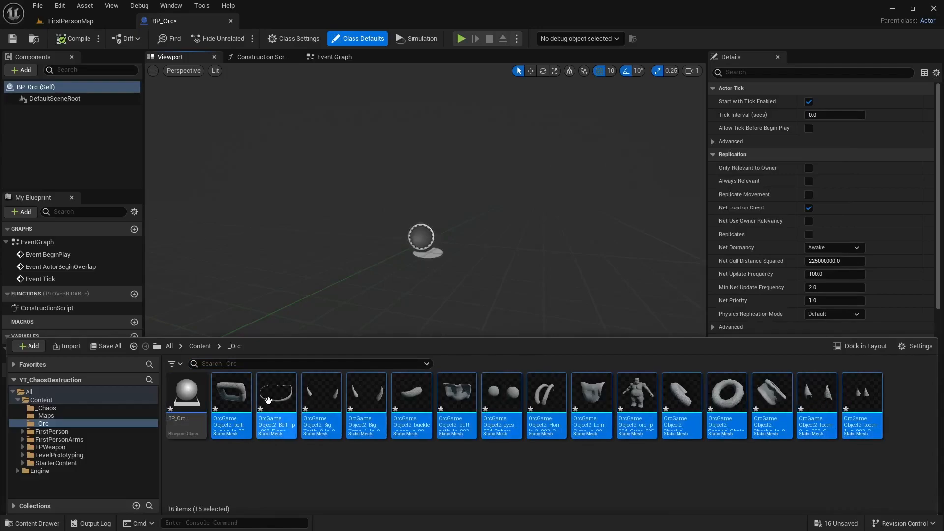
click(25, 72)
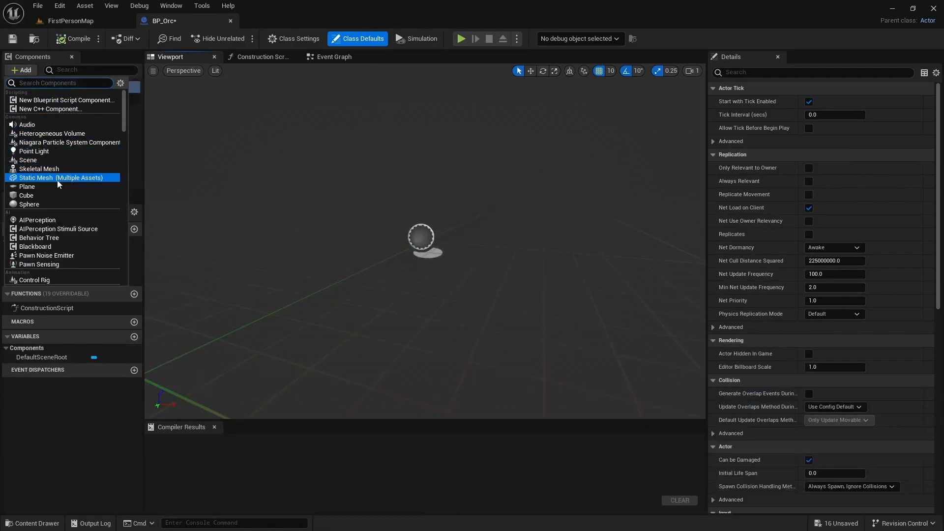
click(42, 178)
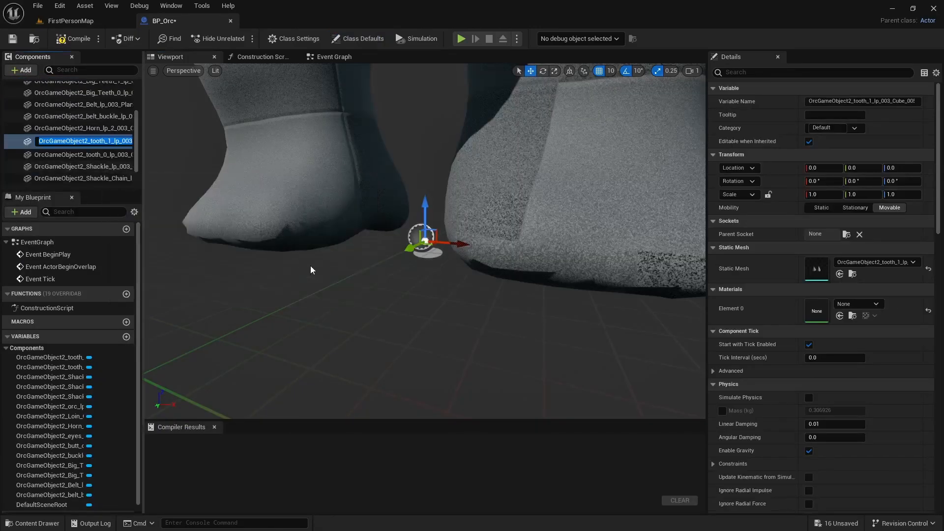
Step: Assign BaseMaterial to Element 0 of all the orc mesh components in BP_Orc and compile the Blueprint
scroll(339, 254, down, 5)
middle_drag(362, 269, 364, 208)
scroll(90, 148, up, 3)
click(72, 92)
scroll(79, 143, down, 3)
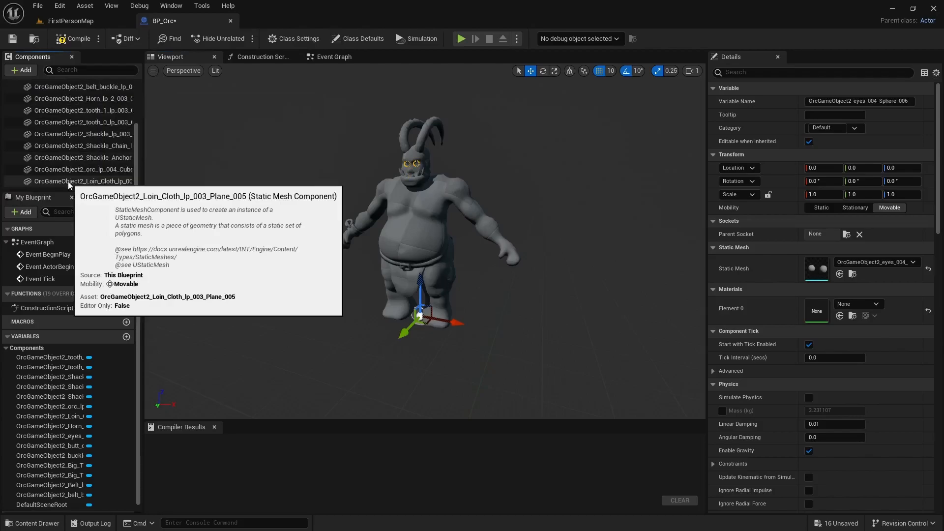
key(ctrl+a)
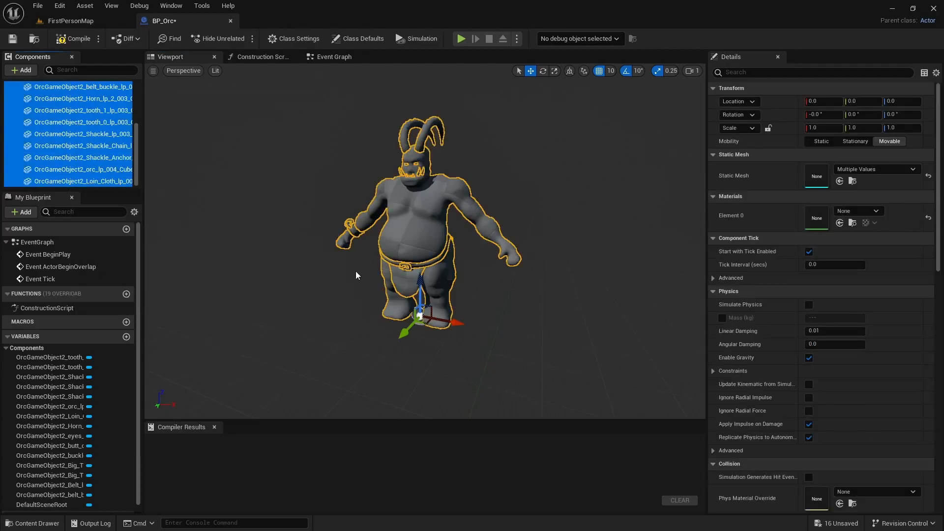
click(849, 214)
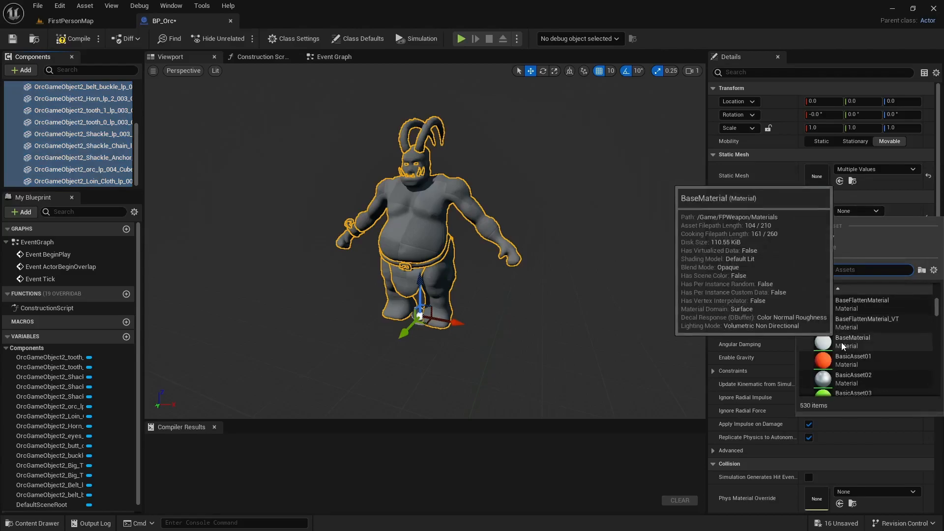
click(842, 341)
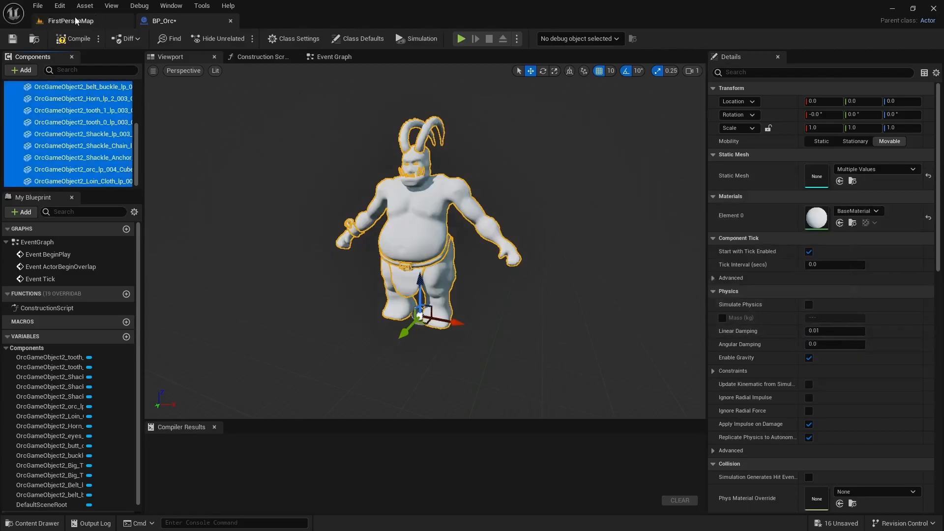
click(73, 38)
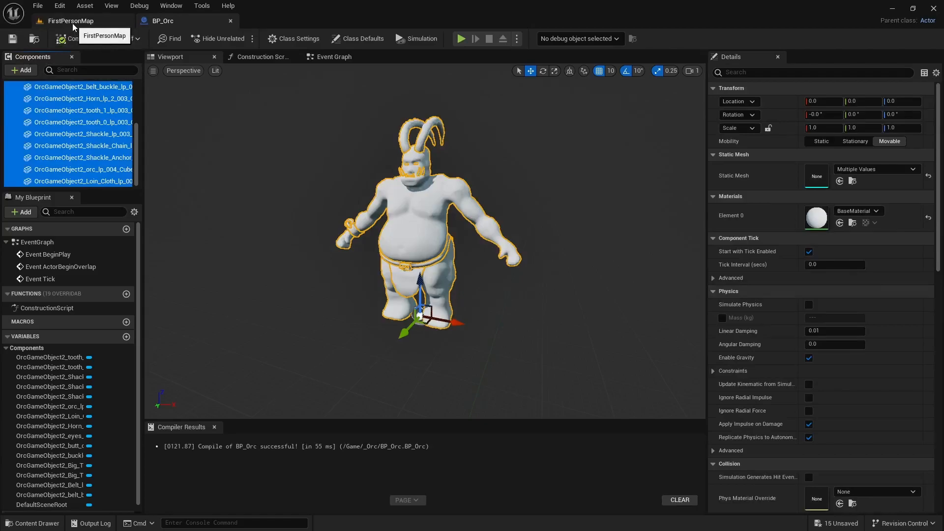
Step: Place BP_Orc in FirstPersonMap at X 1600, Y 2030, Z 0 and rotate it to about 170° around Z
click(72, 24)
key(ctrl+space)
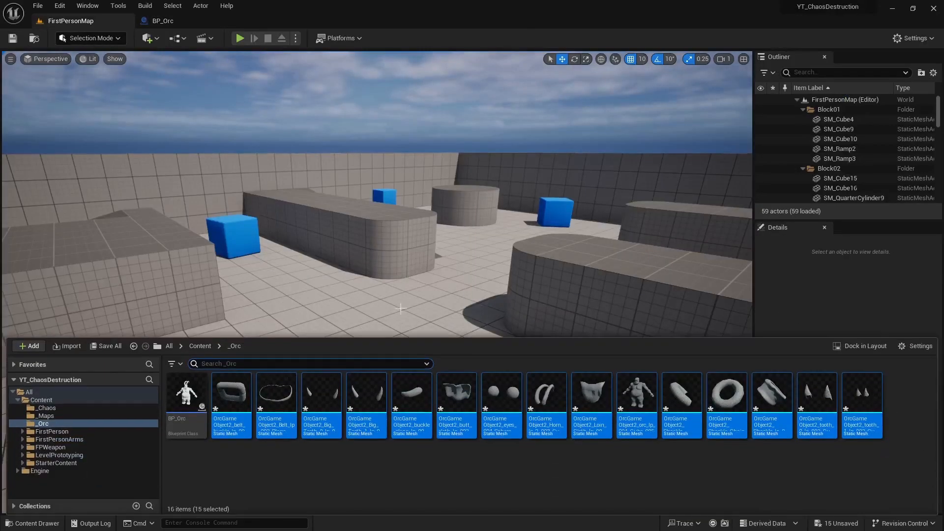
drag(187, 398, 462, 302)
key(e)
key(w)
scroll(424, 301, down, 2)
key(a)
right_drag(469, 325, 498, 320)
key(a)
key(d)
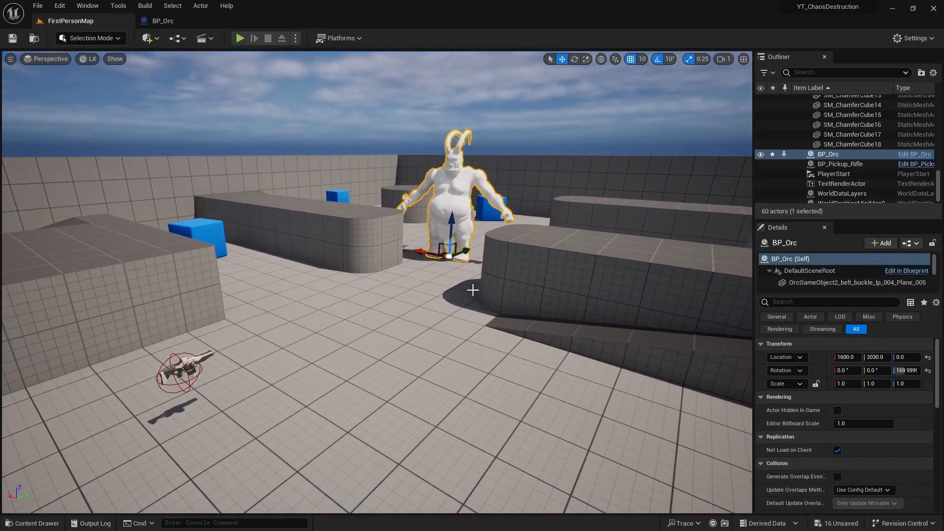
Step: Search the Engine content for "field" and place FS_AnchorField_Generic in the level at about X 1940, Y 1410, Z 320
key(ctrl+space)
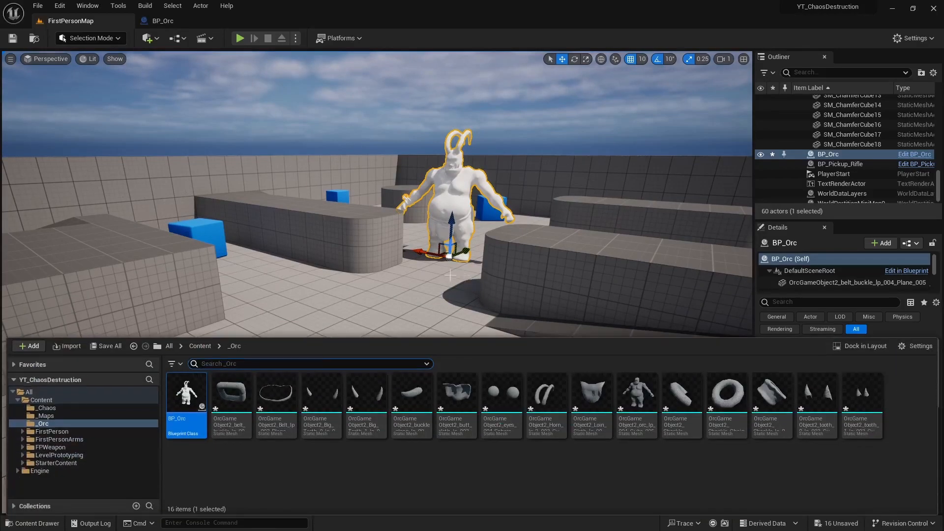
click(39, 470)
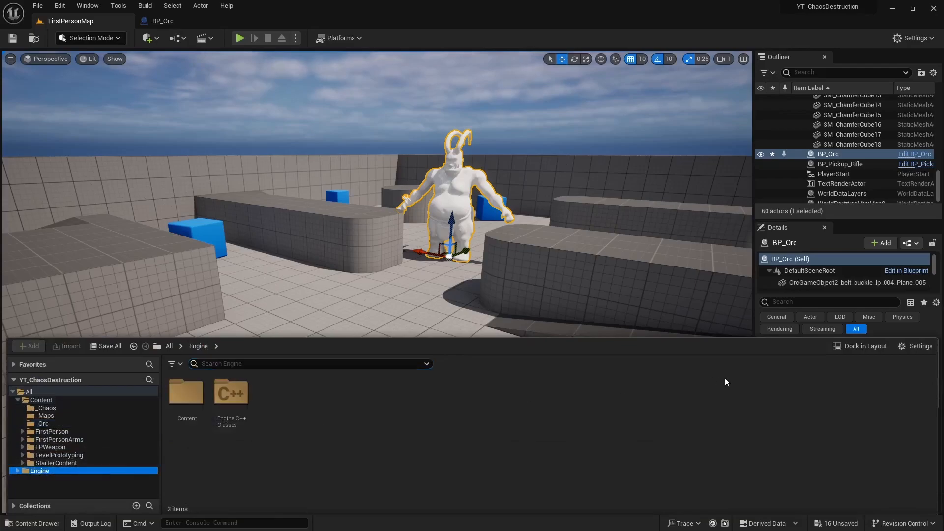
click(910, 347)
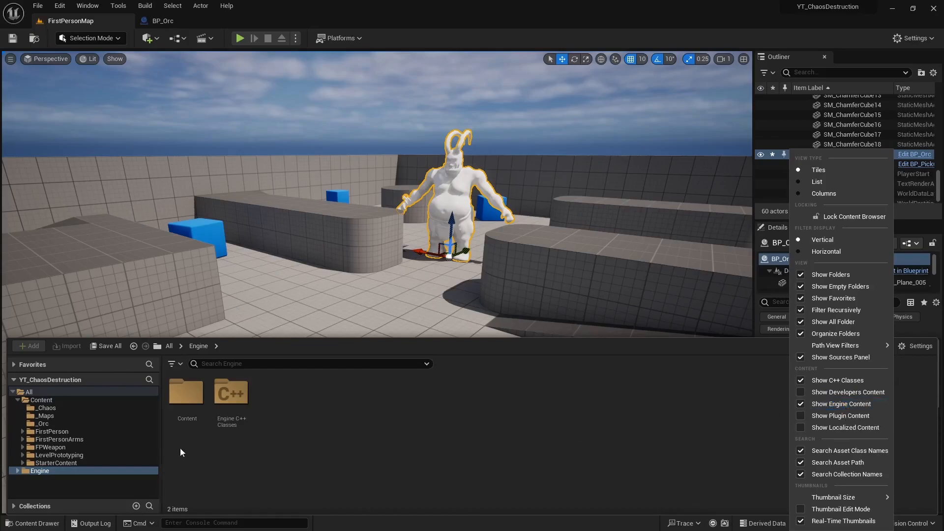
click(41, 473)
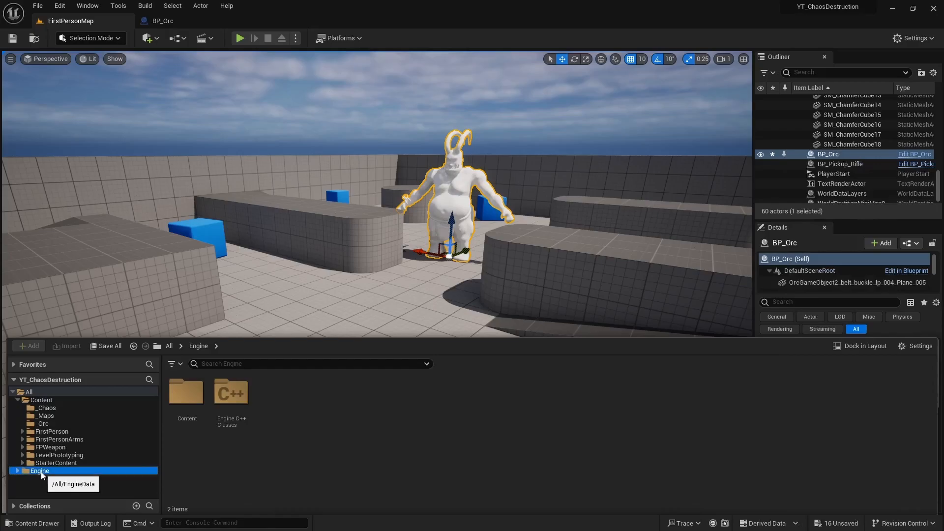
click(221, 364)
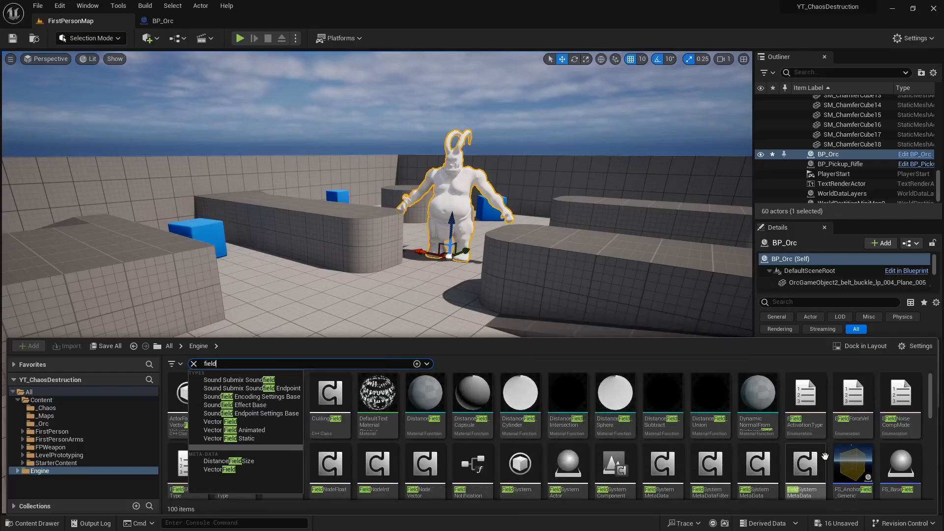
click(852, 464)
scroll(851, 457, down, 1)
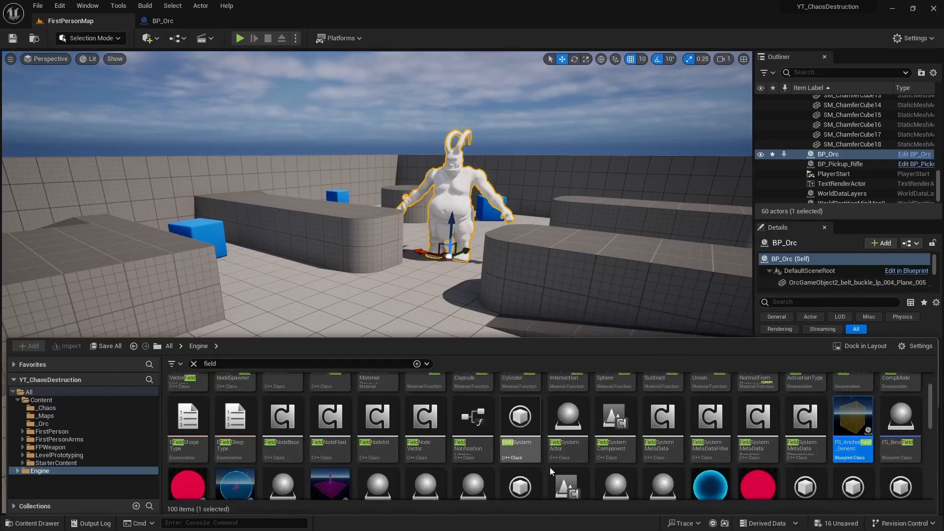
scroll(639, 464, down, 1)
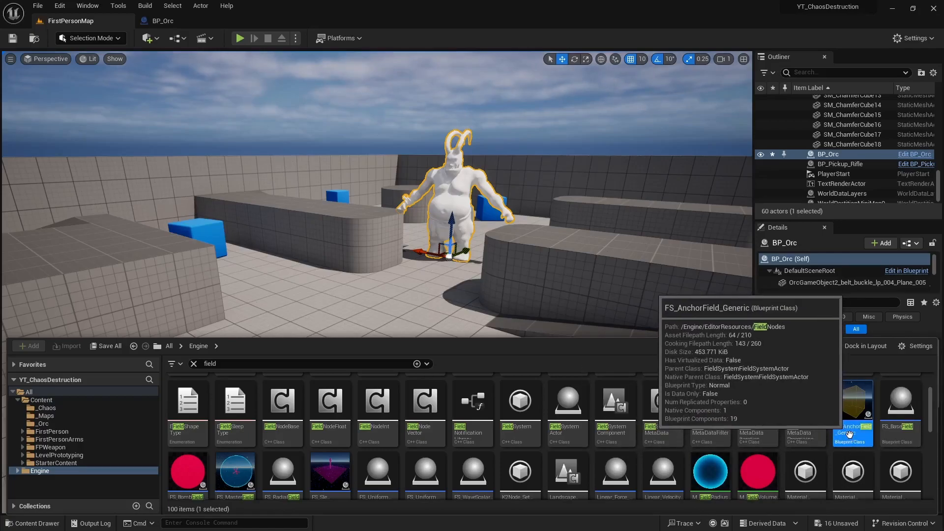
drag(854, 422, 265, 164)
Step: Place FS_MasterField from the Engine content in front of the orc at about X 1420, Y 1380, Z 180
key(ctrl+space)
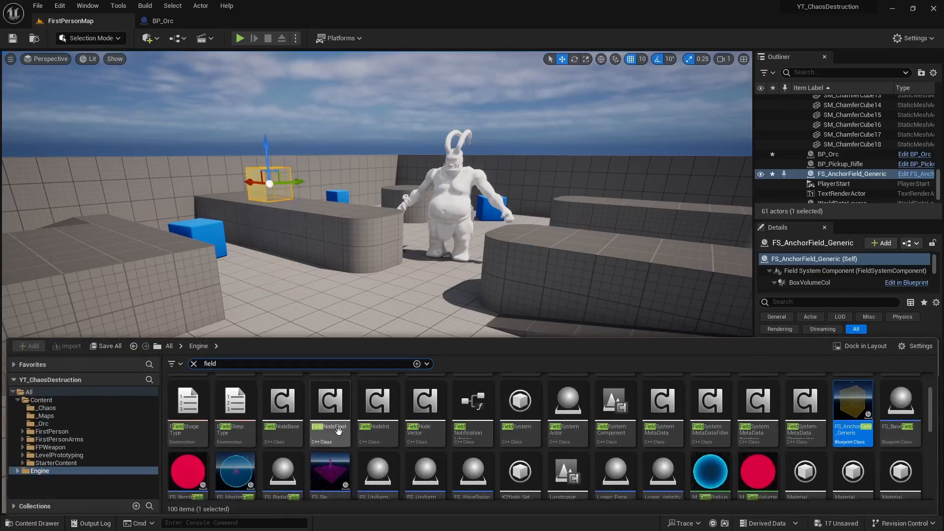
drag(249, 471, 371, 246)
right_drag(371, 246, 359, 231)
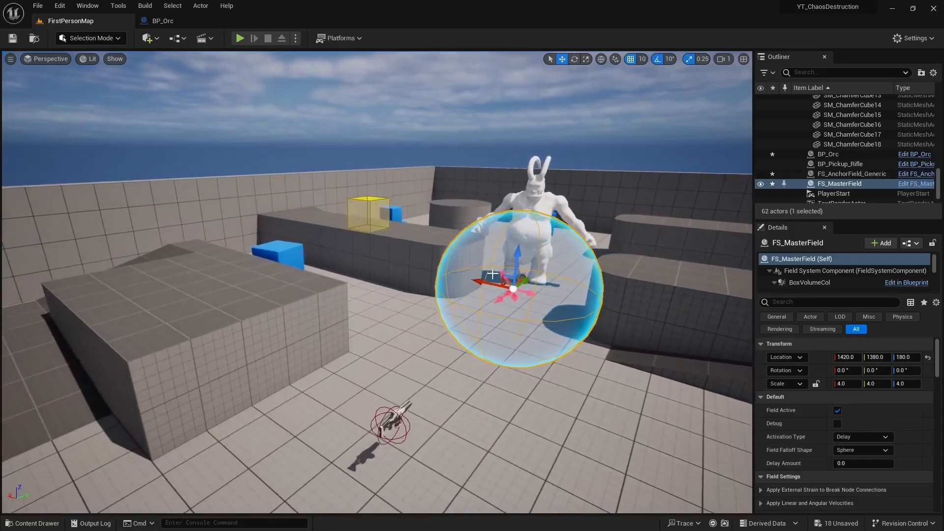
Step: Raise FS_AnchorField_Generic to Z 380 and move FS_MasterField aside to X 2310
click(372, 210)
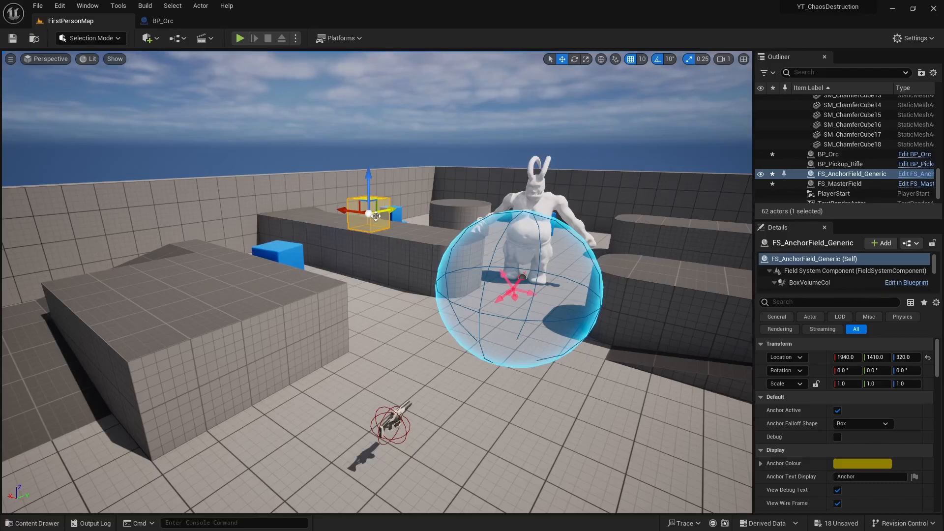
drag(368, 186, 365, 167)
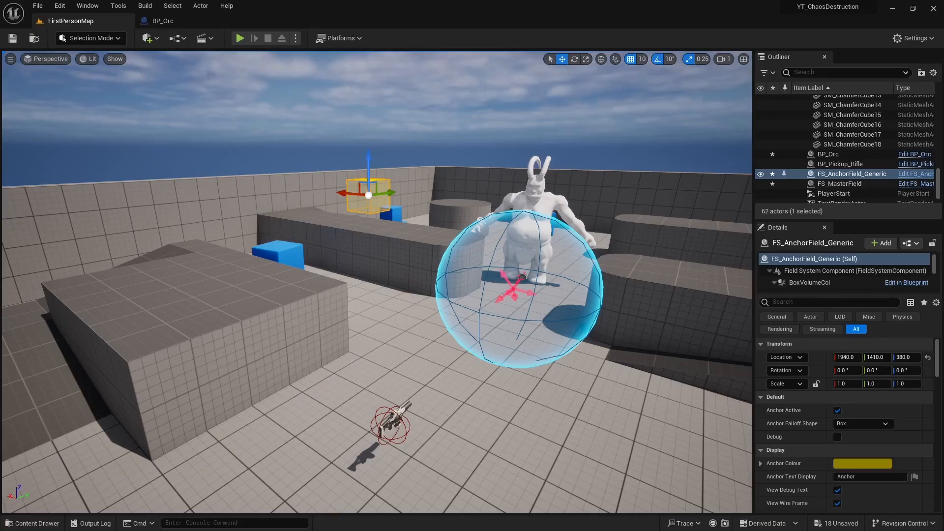
click(511, 271)
drag(498, 284, 272, 235)
Step: Move FS_AnchorField_Generic over to the orc and scale it uniformly to 3
click(378, 205)
middle_drag(430, 253, 491, 211)
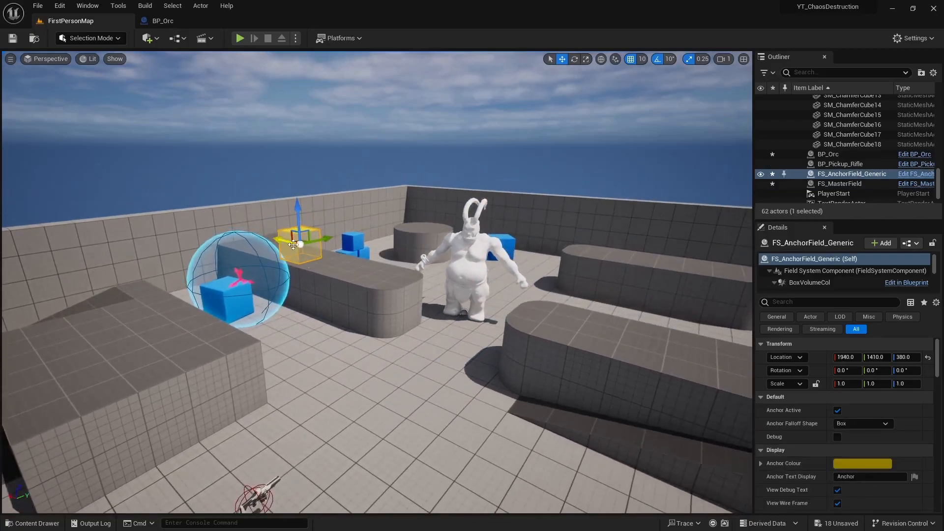
drag(293, 244, 492, 254)
key(r)
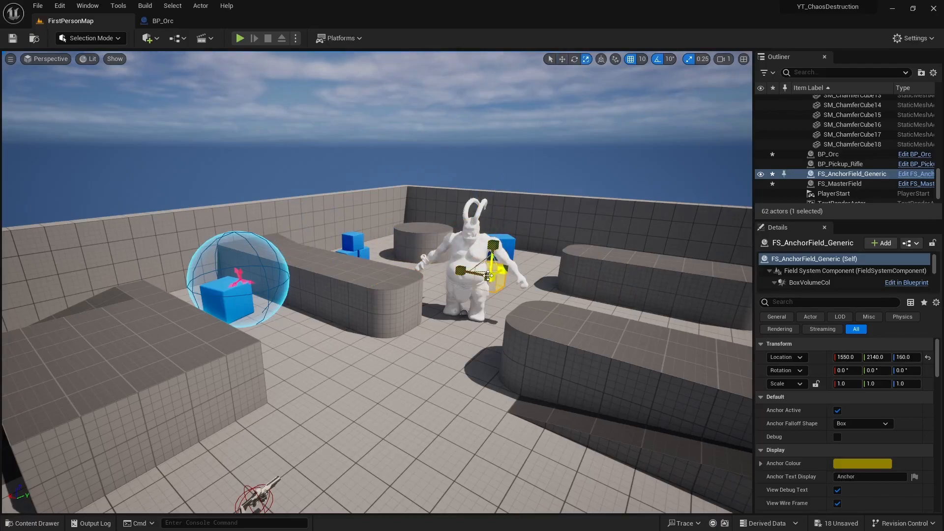
drag(491, 274, 441, 267)
key(w)
right_drag(440, 299, 368, 306)
key(d)
drag(426, 248, 357, 278)
key(r)
key(w)
Step: Position the anchor field box around the orc's legs at X 1600, Y 2020, Z 70
right_drag(335, 308, 423, 329)
drag(385, 259, 334, 307)
right_drag(333, 307, 317, 322)
mouse_move(384, 301)
right_down()
mouse_move(378, 327)
mouse_move(384, 301)
right_up()
drag(382, 237, 390, 239)
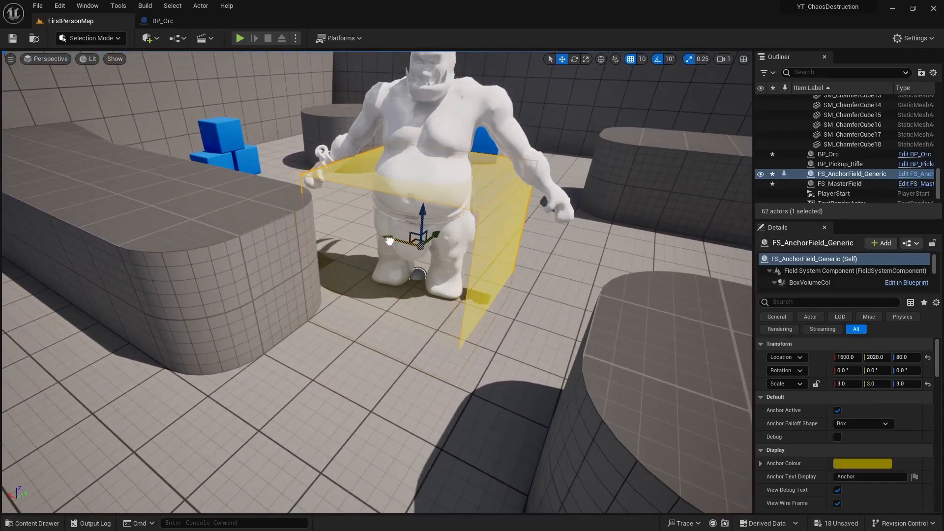
drag(425, 211, 424, 214)
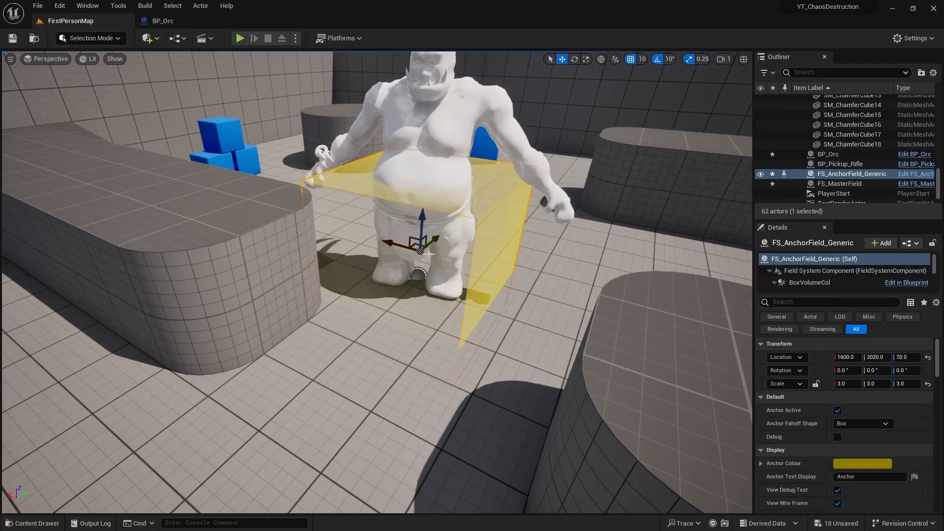
Step: Move FS_MasterField to X 1600, Y 2030, Z 320 so its sphere encloses the orc's upper body
mouse_move(422, 257)
middle_down()
mouse_move(463, 279)
mouse_move(423, 257)
middle_up()
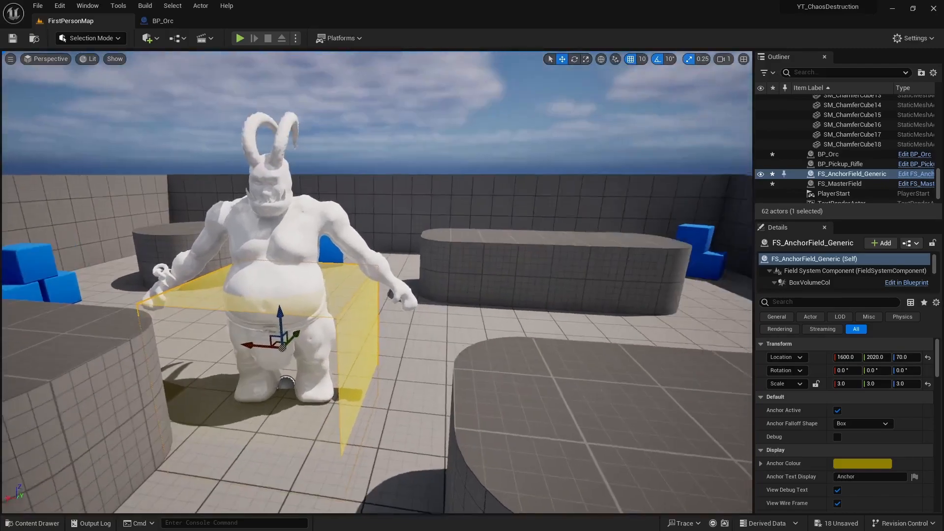
right_drag(481, 265, 486, 208)
scroll(481, 265, down, 2)
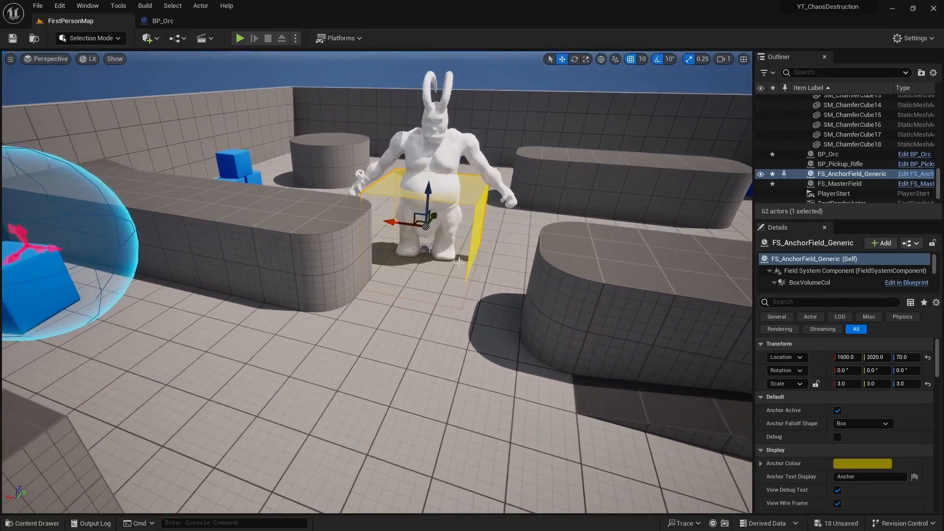
click(53, 241)
scroll(225, 289, up, 1)
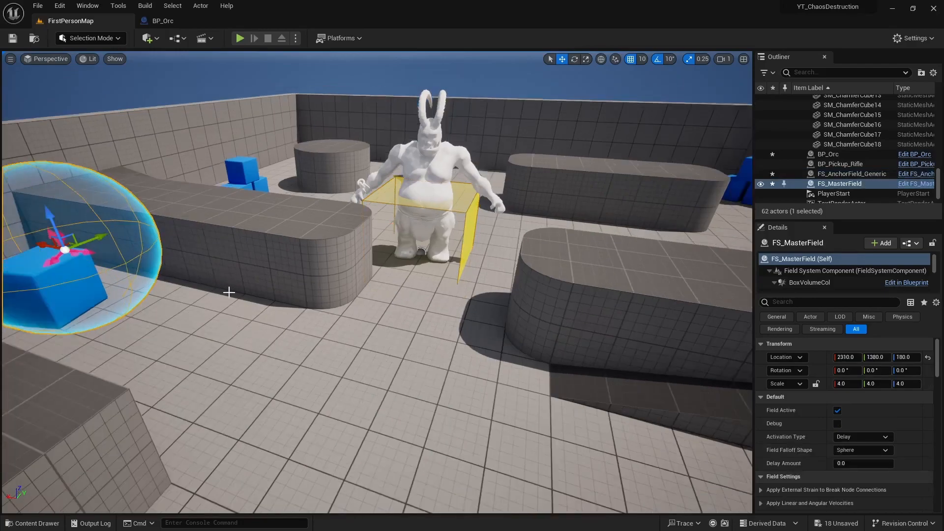
drag(92, 243, 287, 169)
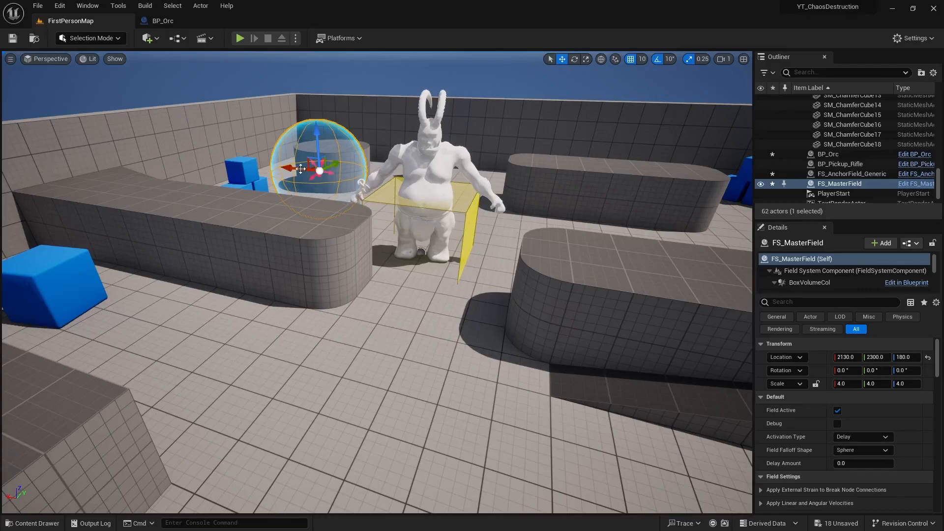
drag(289, 167, 402, 187)
right_drag(402, 187, 358, 182)
key(w)
key(d)
drag(485, 220, 338, 176)
key(a)
right_drag(433, 290, 534, 289)
drag(301, 174, 292, 174)
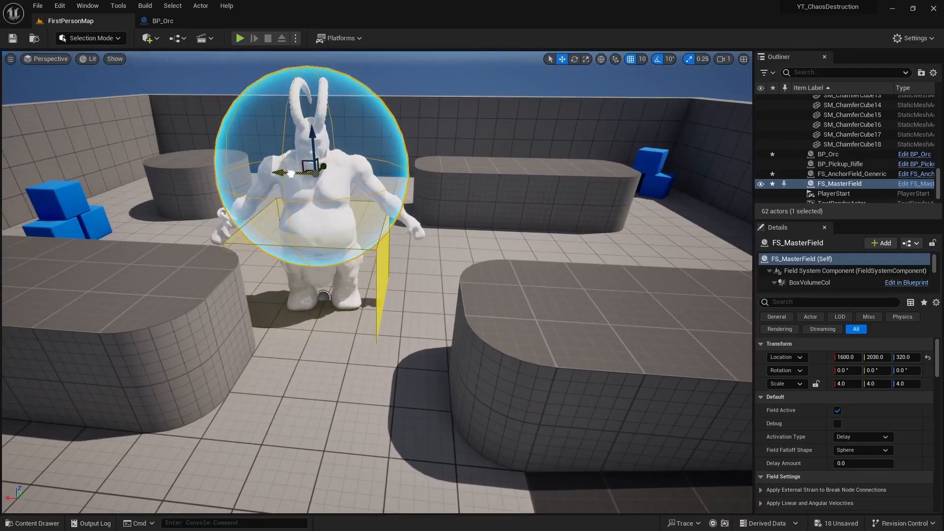
Step: Create a geometry collection named BP_Orc_GeometryCollection from BP_Orc in Fracture Mode, stored in the _Chaos folder
key(w)
right_drag(410, 257, 383, 249)
click(396, 256)
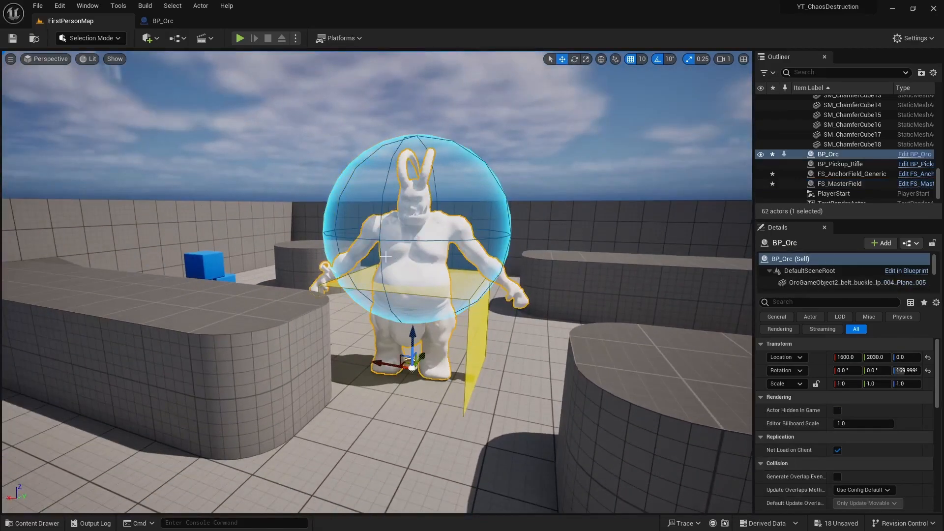
click(98, 40)
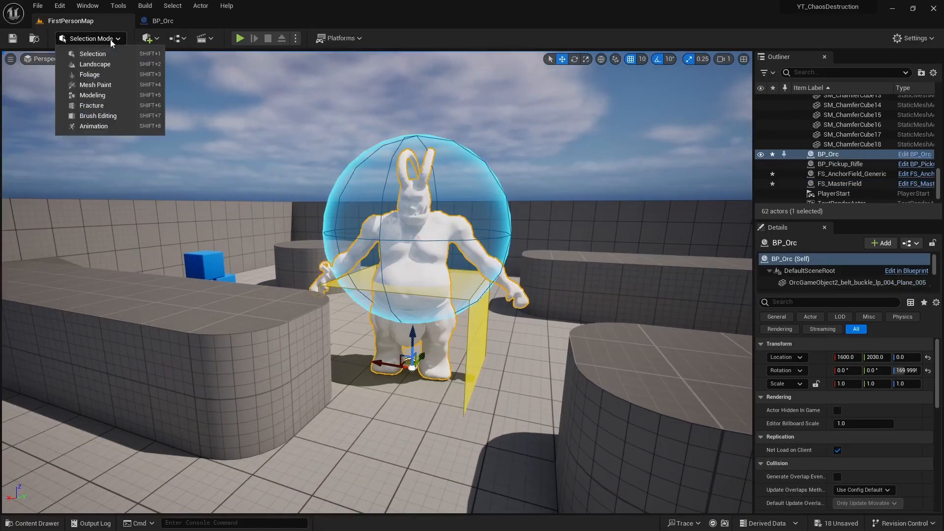
click(94, 108)
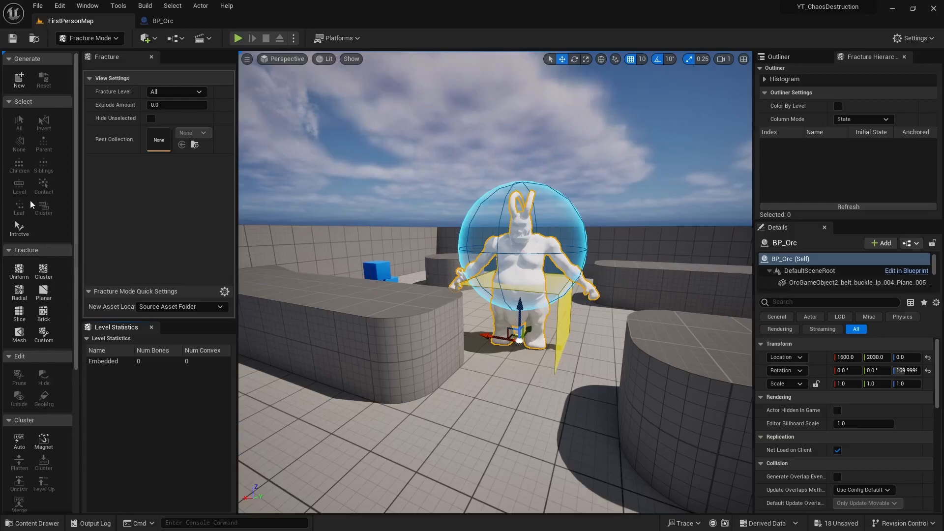
click(20, 80)
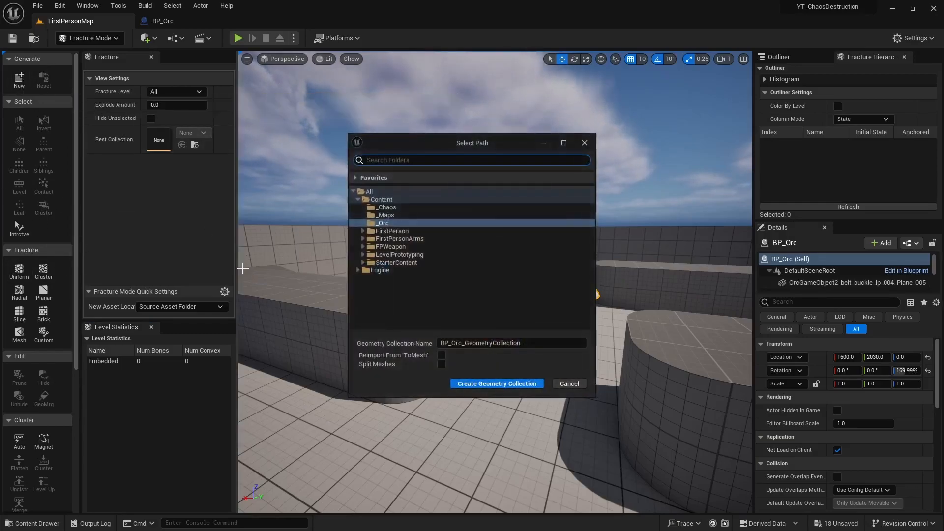
click(385, 208)
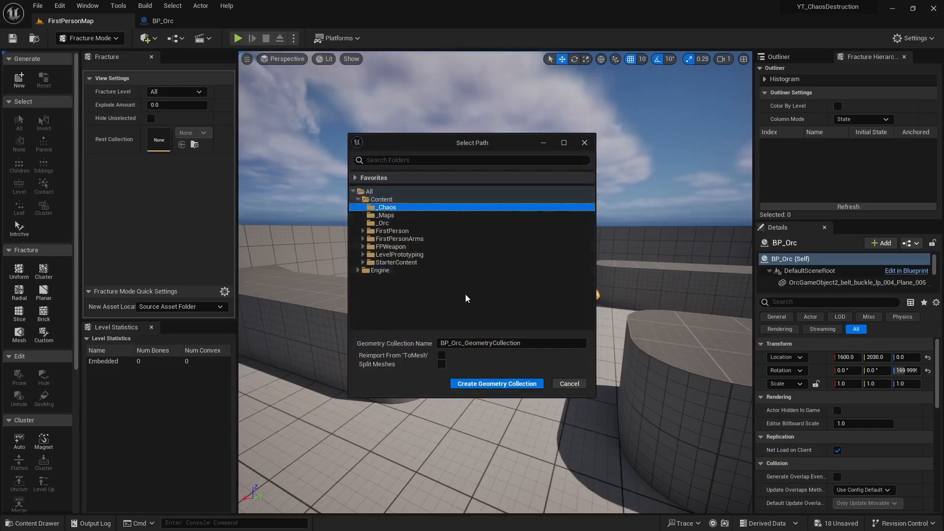
click(485, 384)
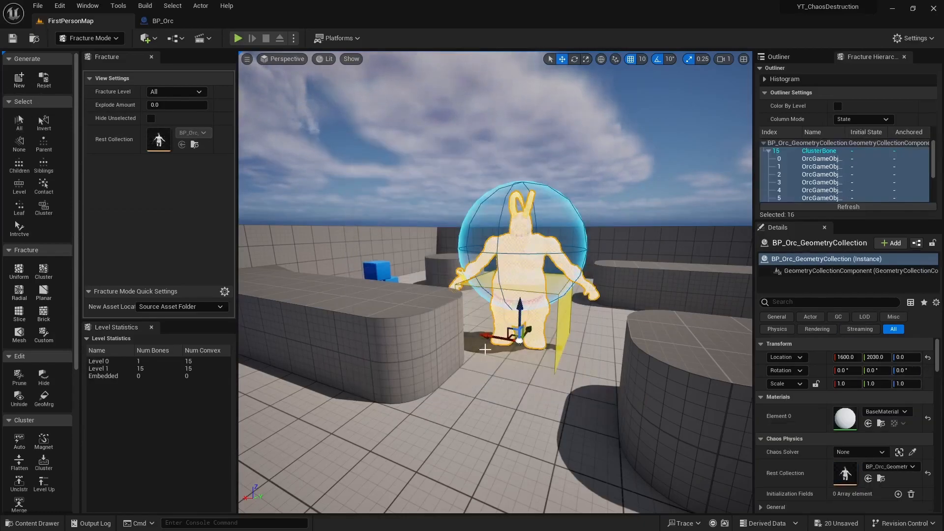
Step: Examine the orc's geometry collection and its surrounding field volumes from several angles
key(d)
key(w)
key(a)
key(d)
key(s)
right_drag(481, 349, 411, 350)
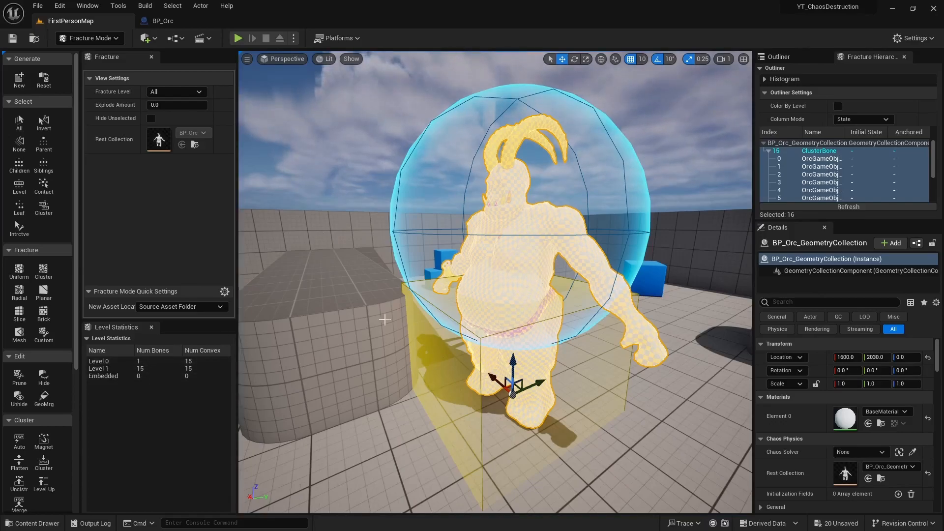
mouse_move(541, 326)
right_down()
mouse_move(526, 325)
mouse_move(541, 326)
right_up()
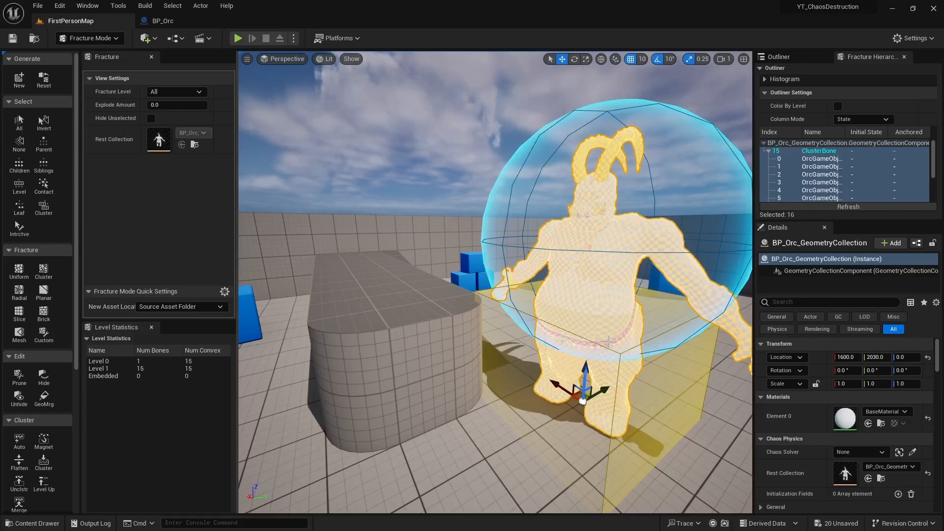
Step: Start a Uniform Voronoi fracture on the orc's geometry collection with minimum and maximum Voronoi sites both set to 200
middle_drag(606, 314, 673, 330)
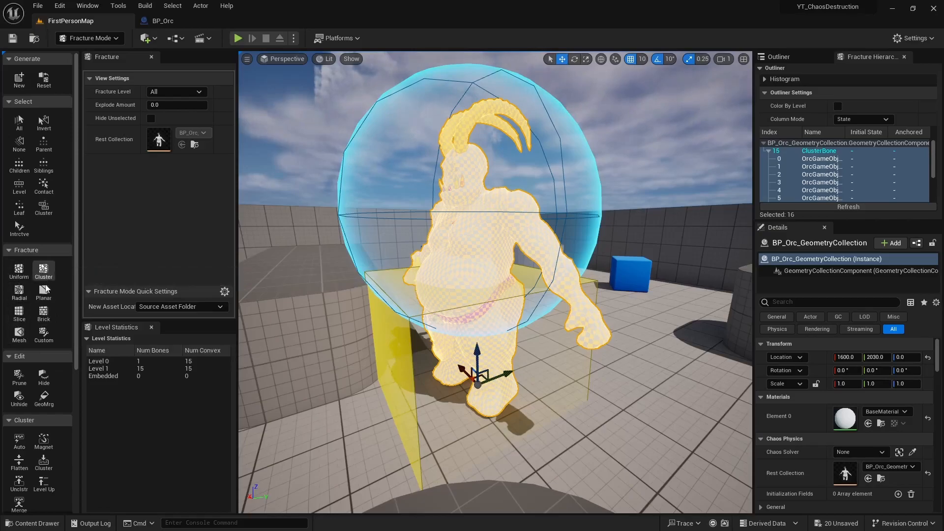
click(19, 271)
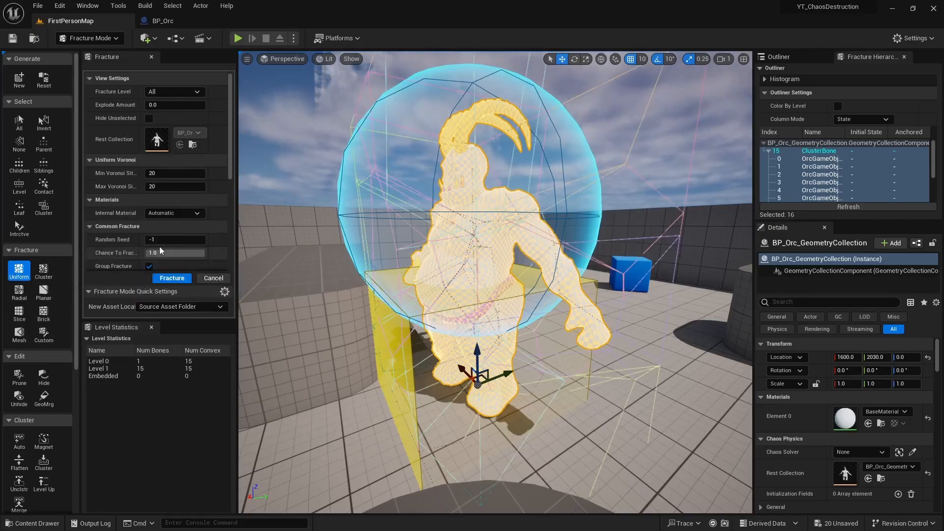
key(a)
right_drag(415, 243, 507, 246)
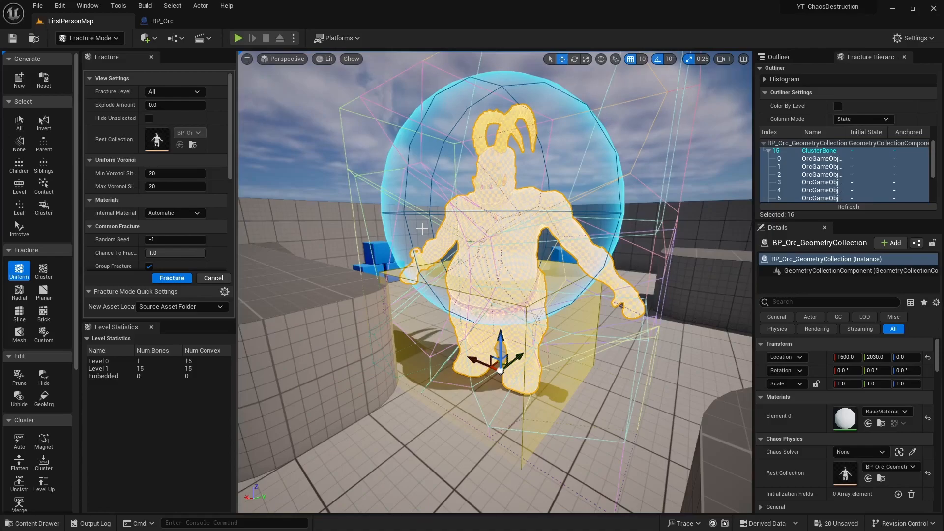
click(175, 173)
text(200)
key(Tab)
text(200)
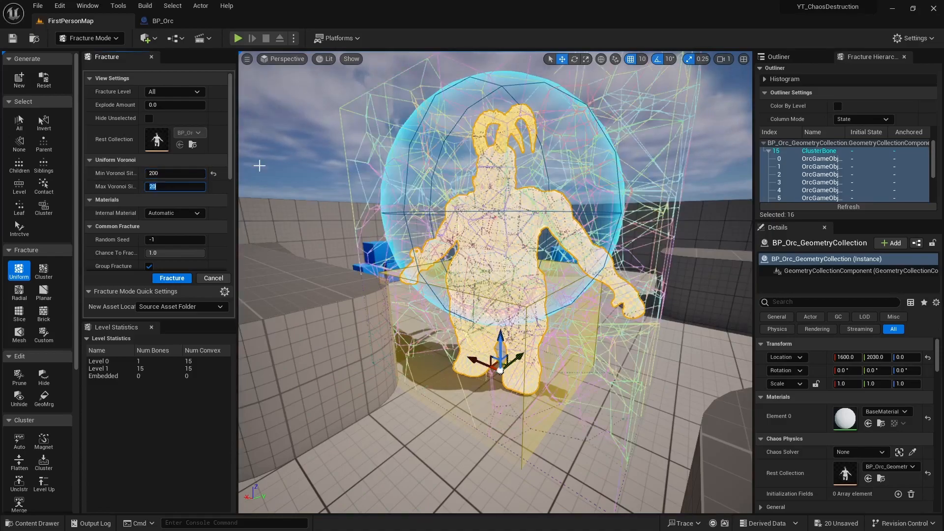
key(Return)
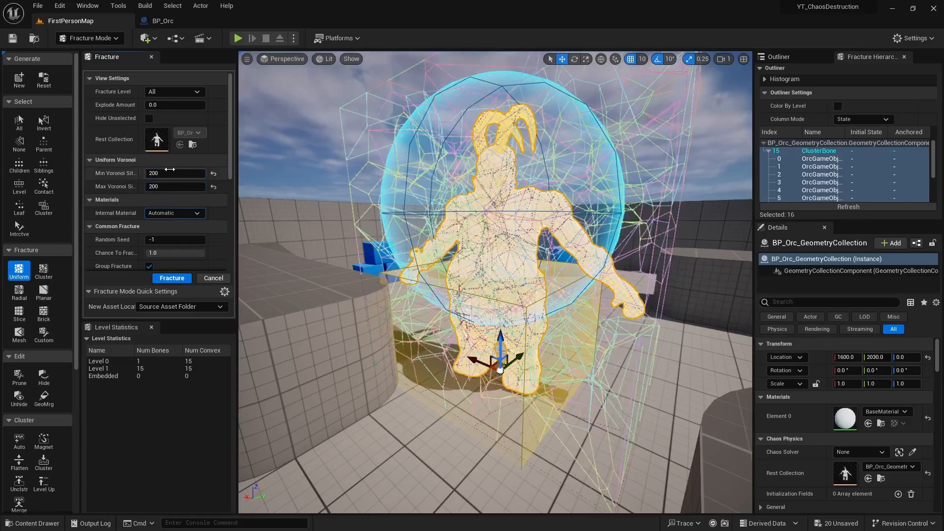
click(170, 185)
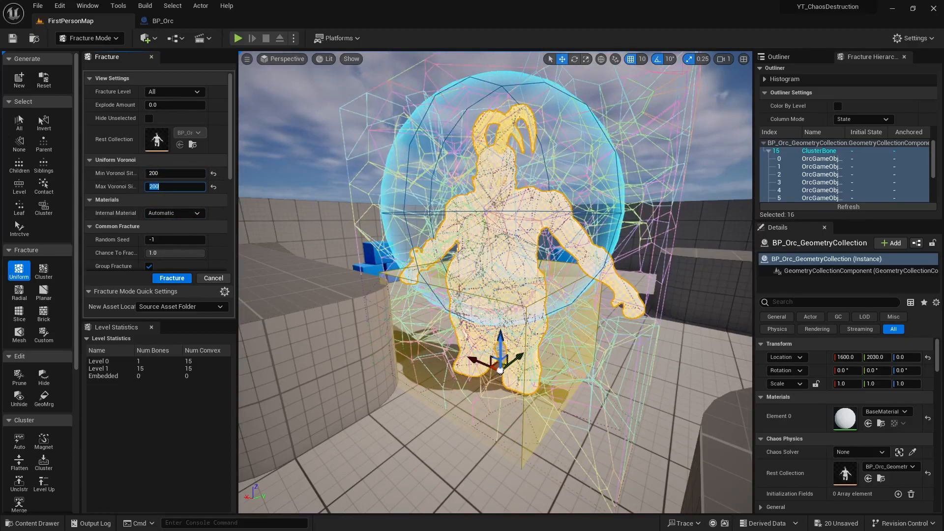
click(165, 188)
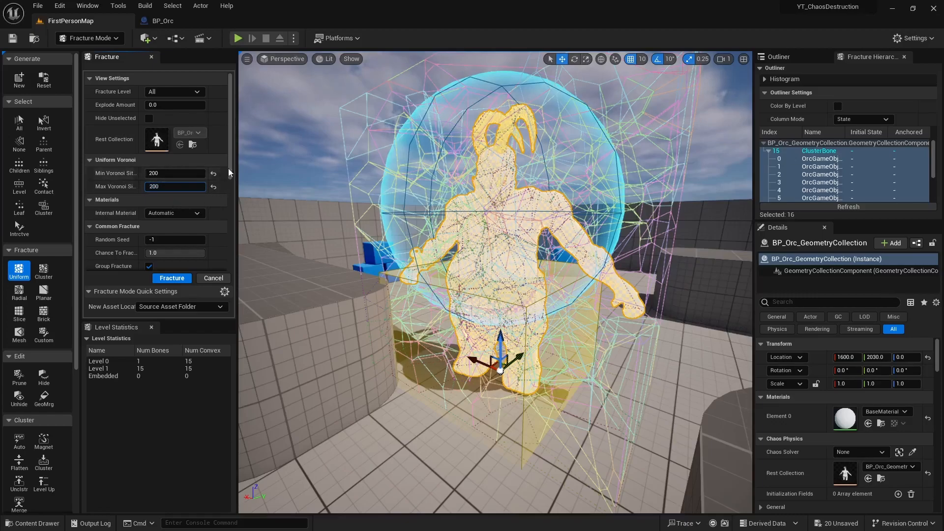
Step: Review the remaining fracture options and fracture the orc's geometry collection with Group Fracture enabled and Noise Amplitude at 0.0
drag(229, 150, 232, 201)
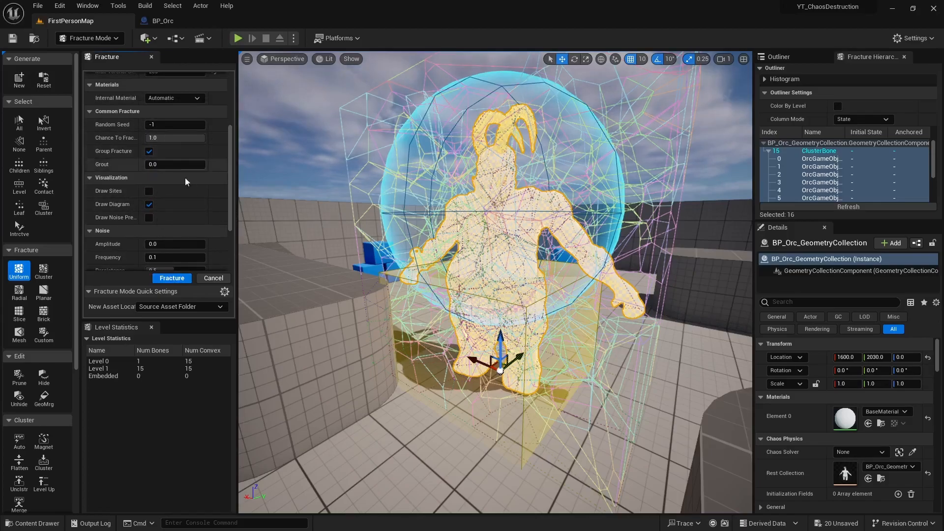
scroll(182, 207, down, 1)
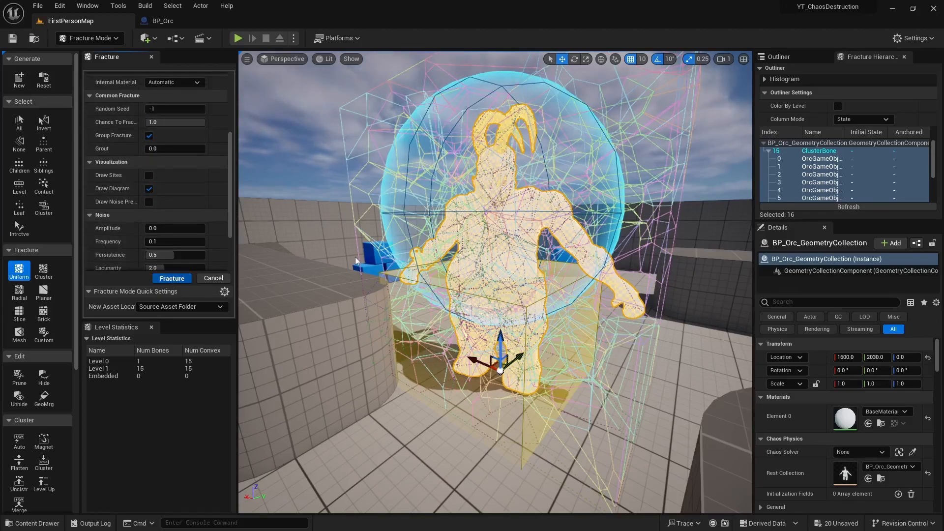
mouse_move(481, 267)
right_down()
mouse_move(438, 267)
mouse_move(531, 267)
mouse_move(432, 258)
mouse_move(477, 263)
right_up()
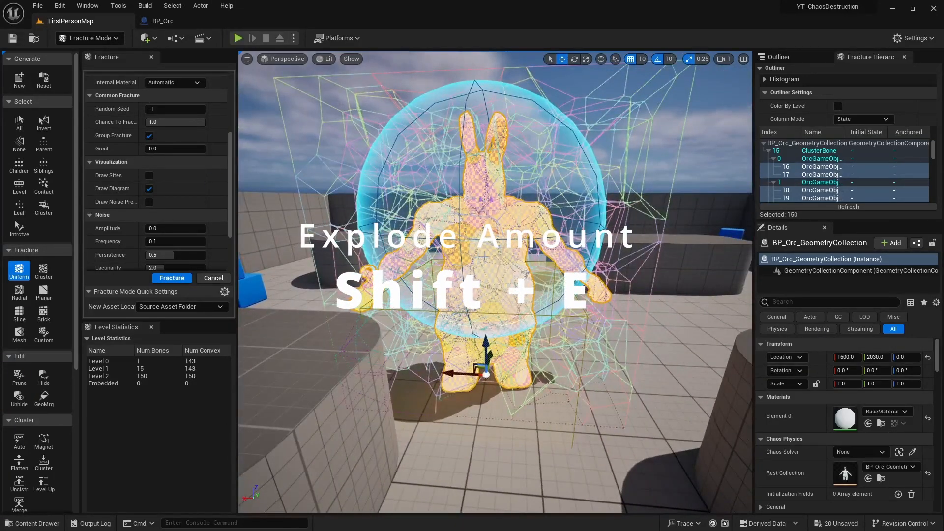
Step: Raise the explode amount step by step to inspect the orc's fractured pieces spread apart
key(shift+e)
key(shift+e)
key(shift+e)
key(shift+e)
key(shift+e)
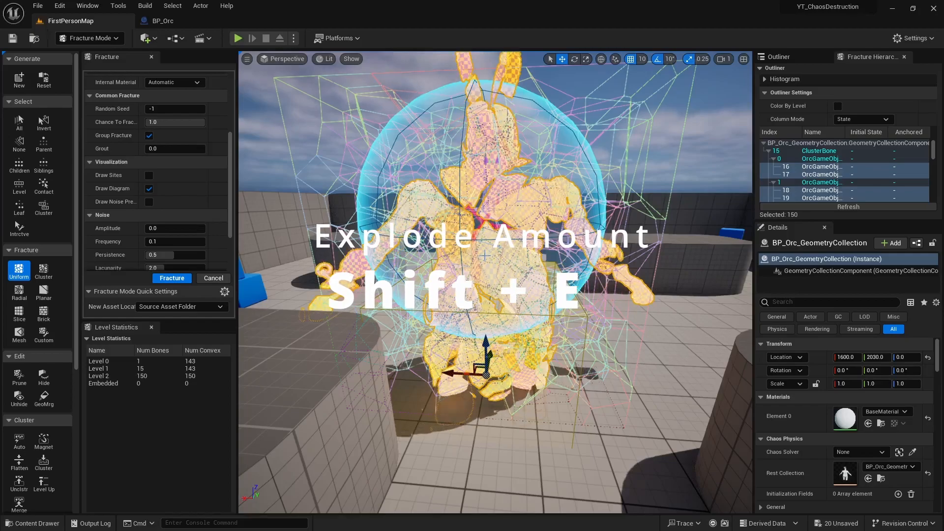
key(shift+e)
key(shift+e)
key(shift+e)
key(shift+e)
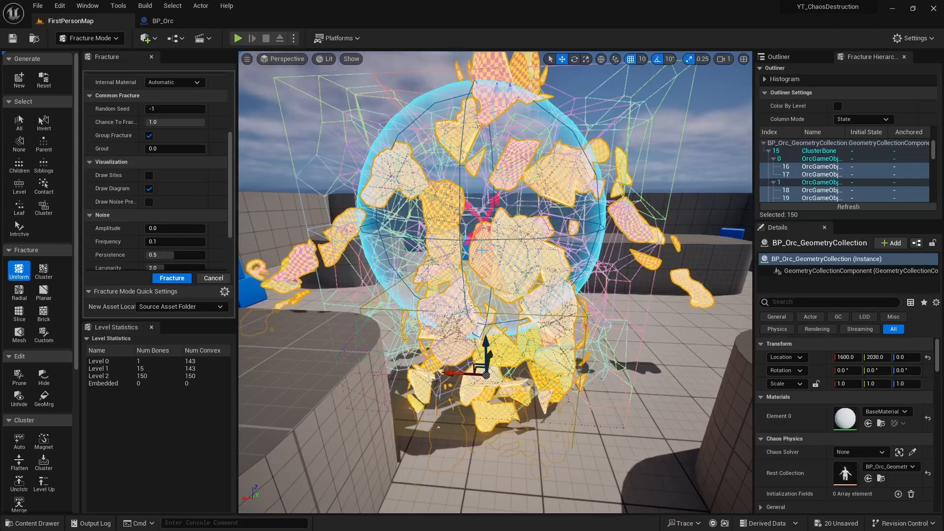
Step: Bring the explode amount back down to 0.0 to view the orc reassembled
key(shift+q)
key(shift+q)
key(shift+q)
key(shift+q)
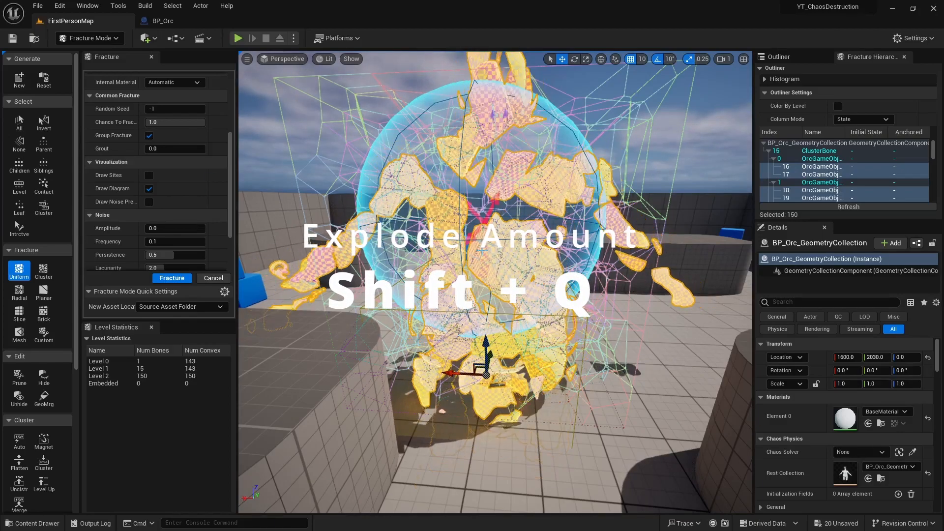
key(shift+q)
key(shift+q)
key(shift+q)
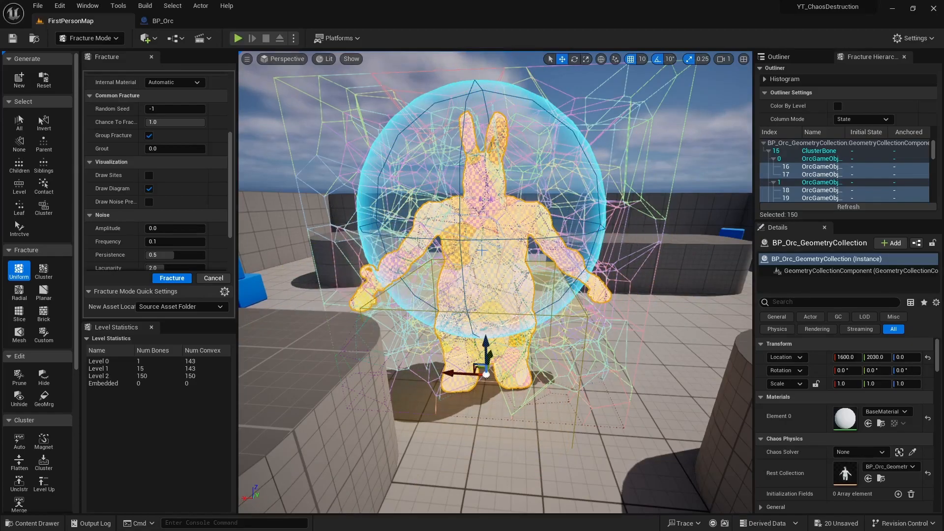
drag(228, 180, 225, 121)
mouse_move(163, 105)
mouse_down()
mouse_move(171, 104)
mouse_move(146, 104)
mouse_up()
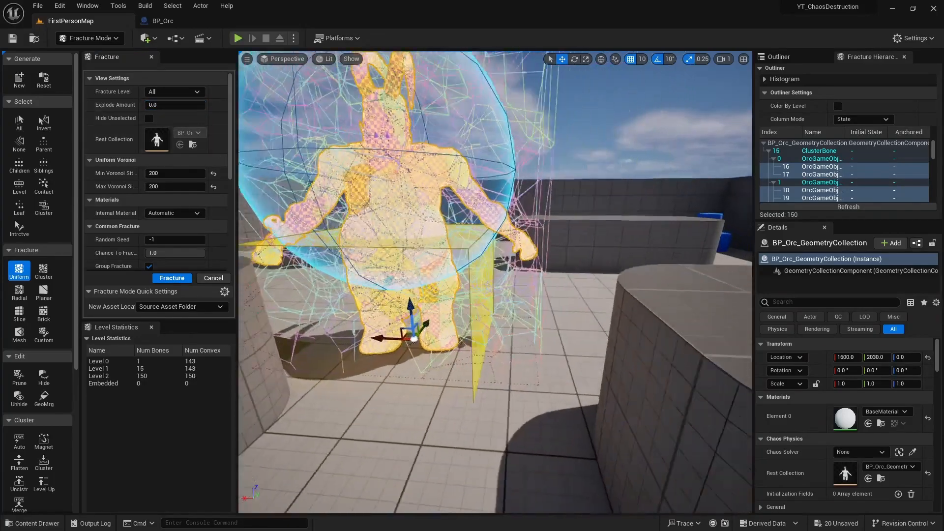
Step: Turn off Show Bone Colors in the General Chaos Physics settings of BP_Orc_GeometryCollection
right_drag(495, 282, 450, 301)
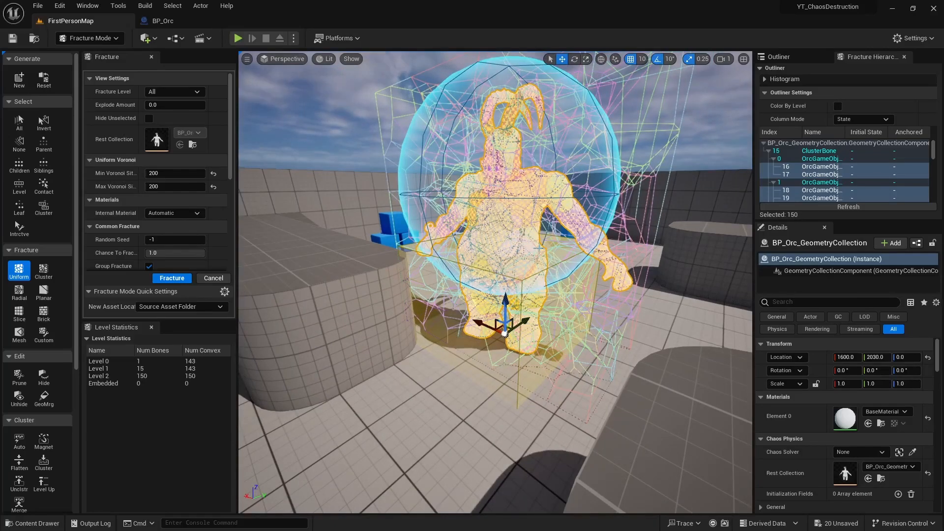
key(shift+b)
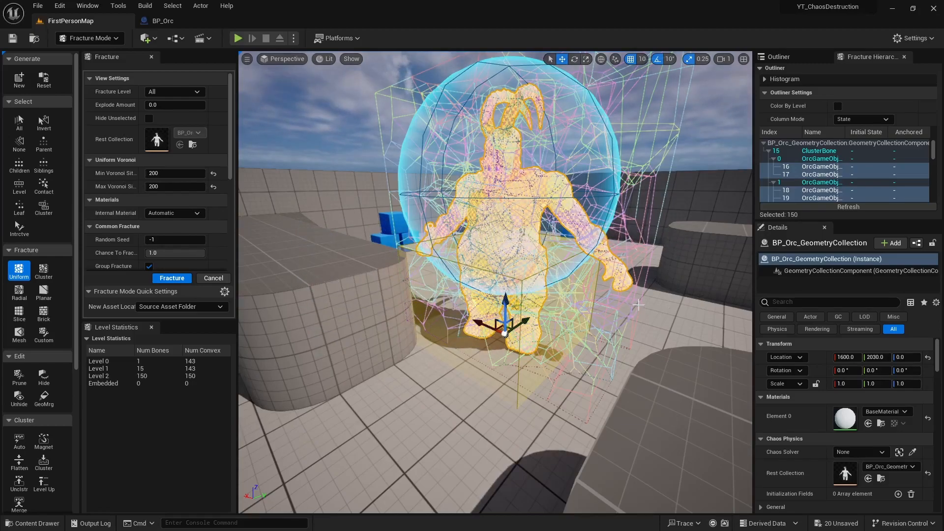
scroll(818, 382, down, 2)
scroll(815, 381, down, 3)
click(760, 399)
scroll(819, 382, down, 1)
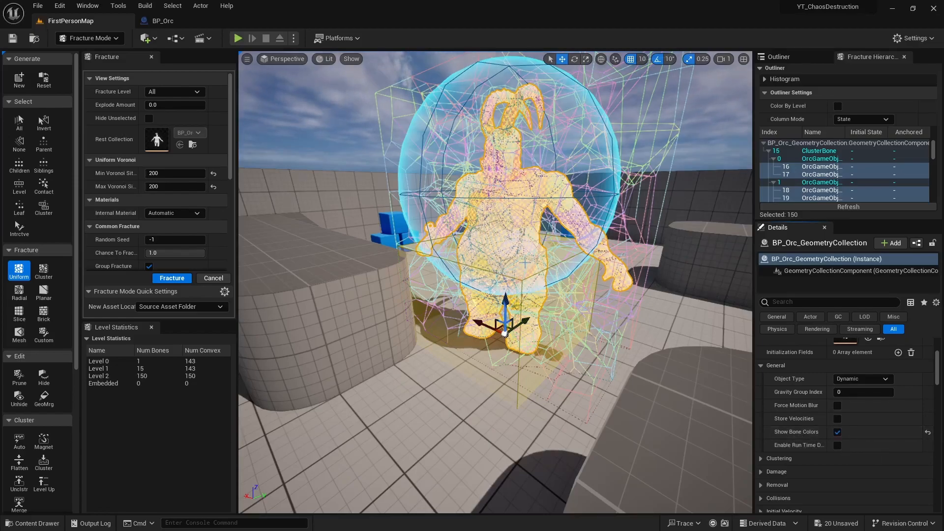
click(837, 432)
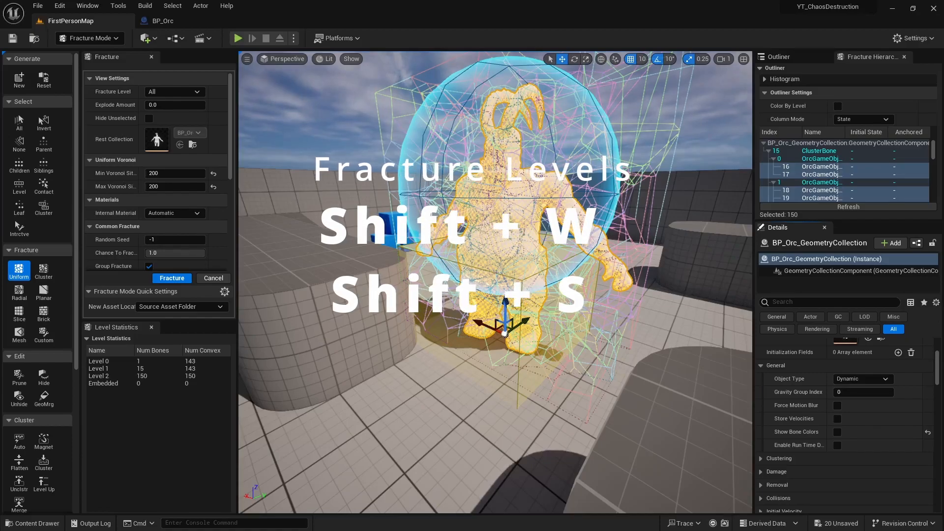
Step: Step through the orc's fracture levels in both directions and return the displayed level to All
key(shift+w)
key(shift+w)
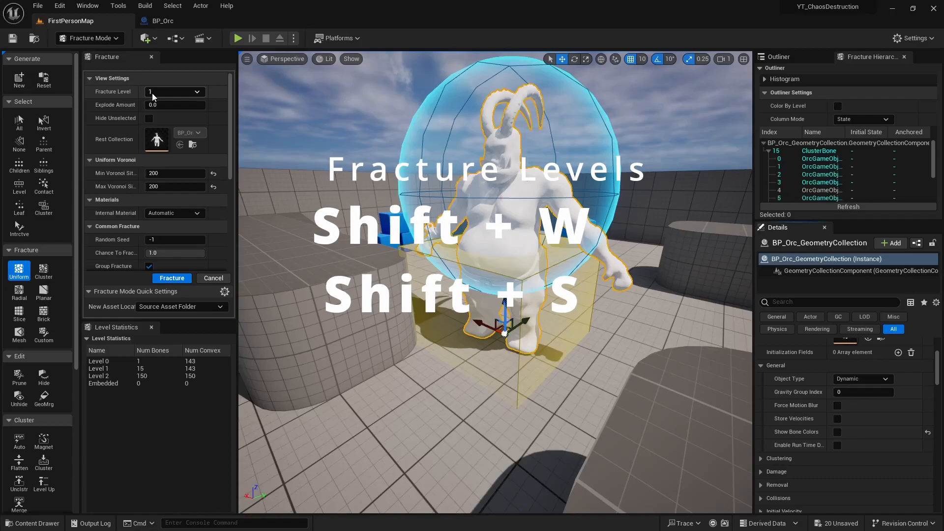
key(shift+s)
key(shift+s)
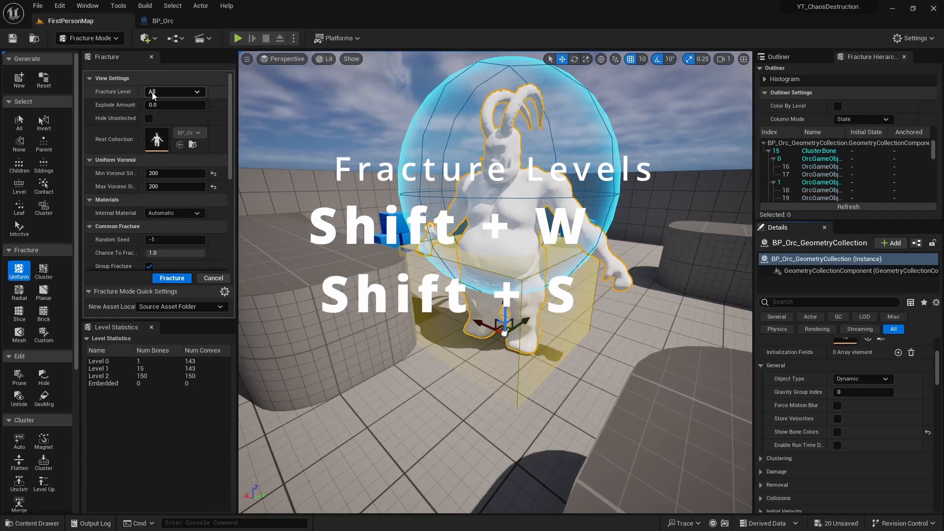
key(shift+w)
key(shift+w)
key(shift+w)
key(shift+s)
key(shift+s)
key(shift+w)
key(shift+w)
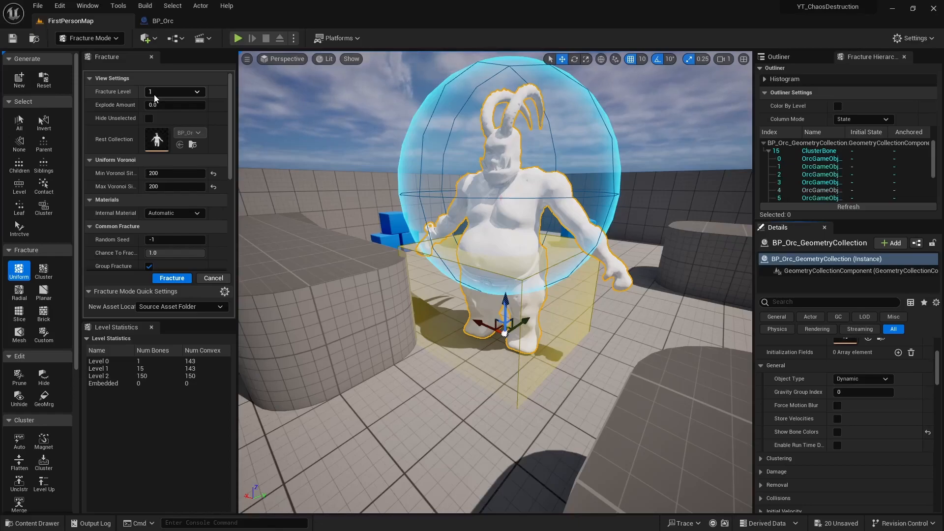
key(shift+s)
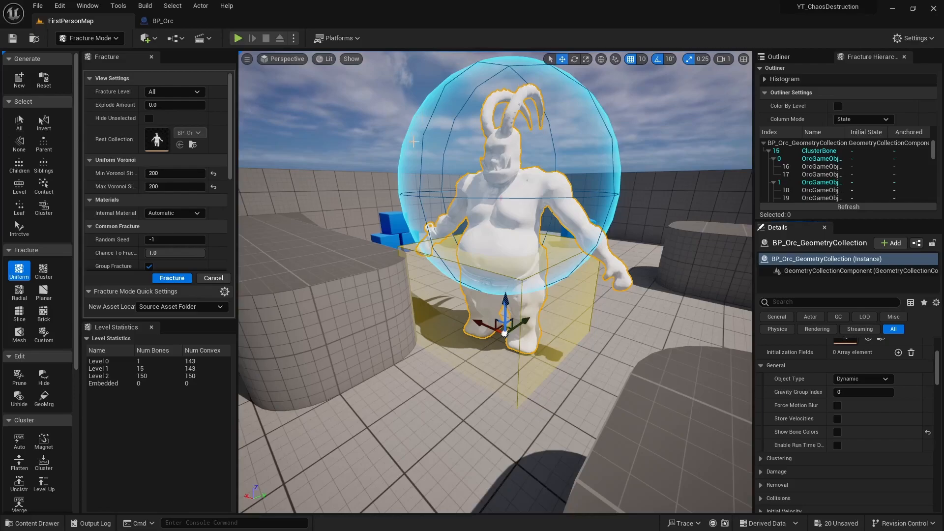
Step: Open the FS_MasterField Blueprint from the Engine content, set its Delay Amount to 3, and compile and save it
key(ctrl+space)
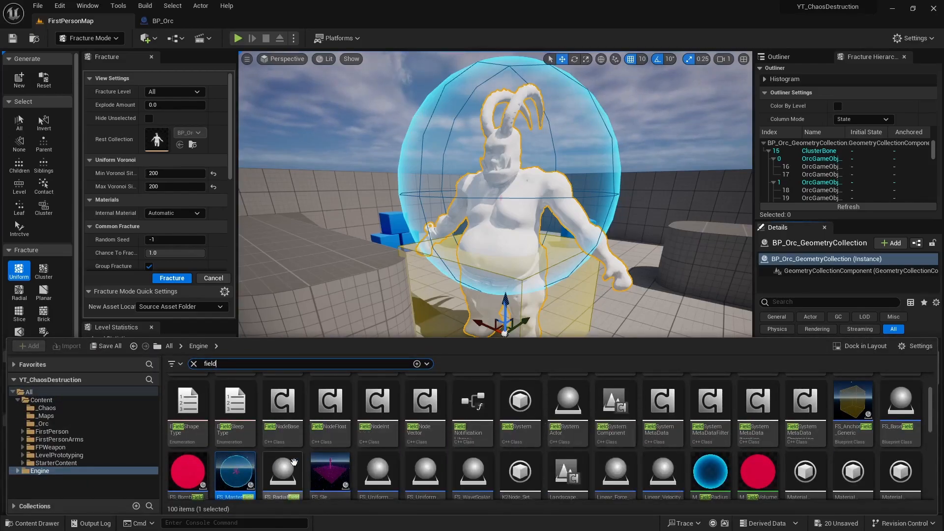
double_click(241, 478)
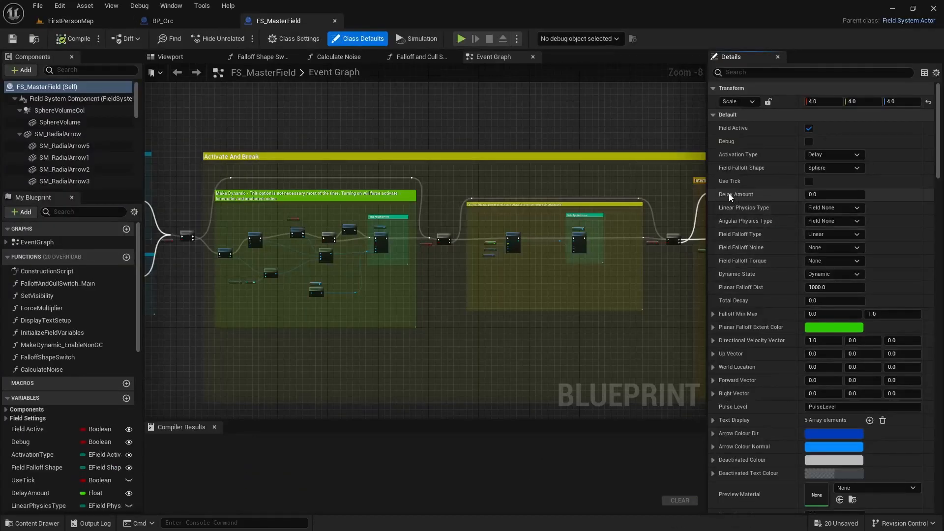
click(812, 195)
text(3)
key(Return)
click(74, 39)
click(13, 39)
Step: Play-test FirstPersonMap, walk around the orc to check its delayed destruction, and stop the simulation
click(86, 21)
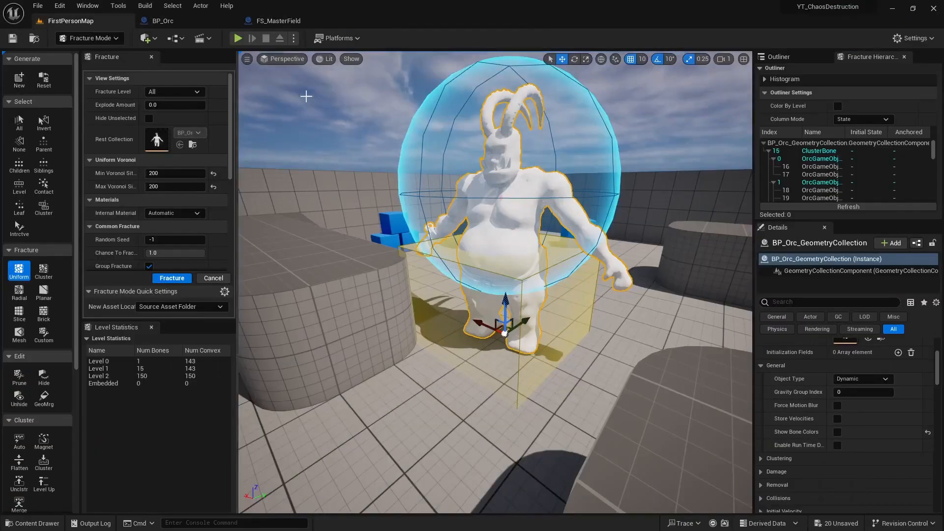
click(238, 38)
key(w)
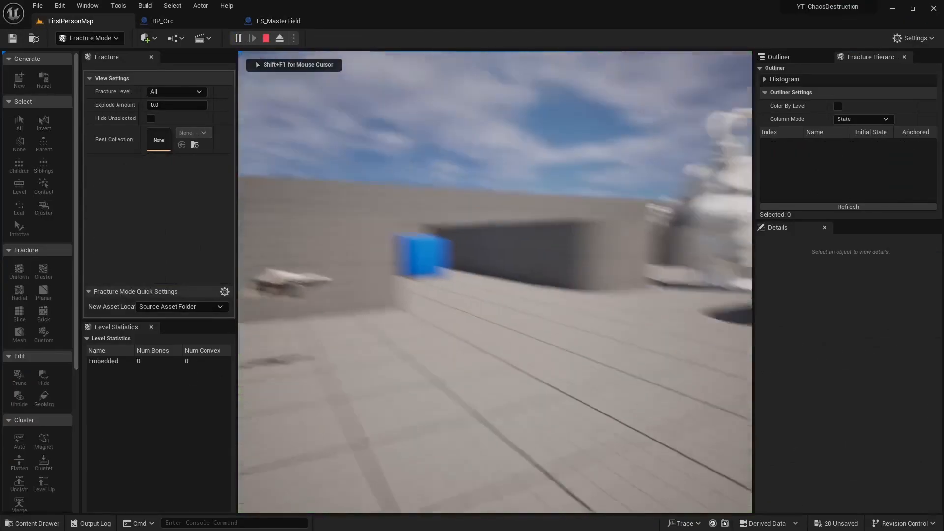
key(w)
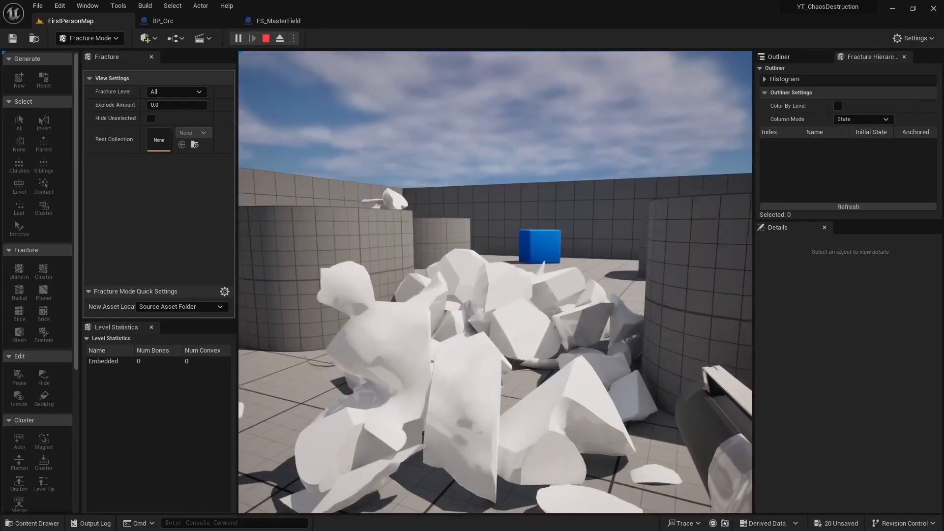
key(d)
key(w)
key(space)
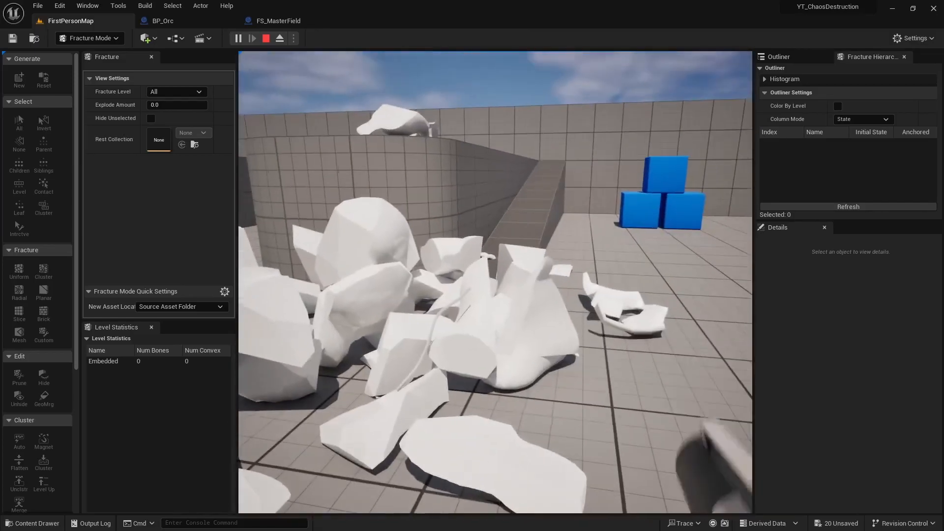
key(Escape)
key(s)
mouse_move(531, 276)
right_down()
mouse_move(407, 268)
mouse_move(551, 295)
mouse_move(545, 281)
right_up()
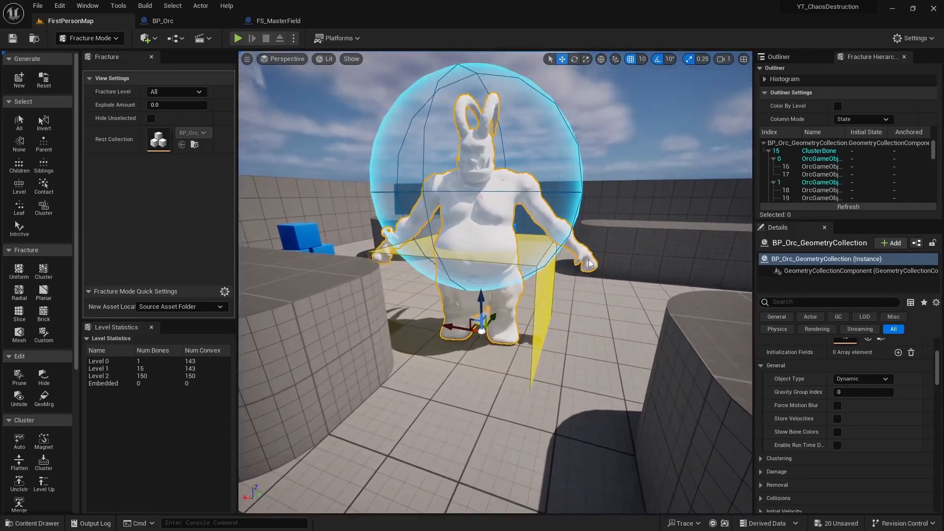
click(589, 263)
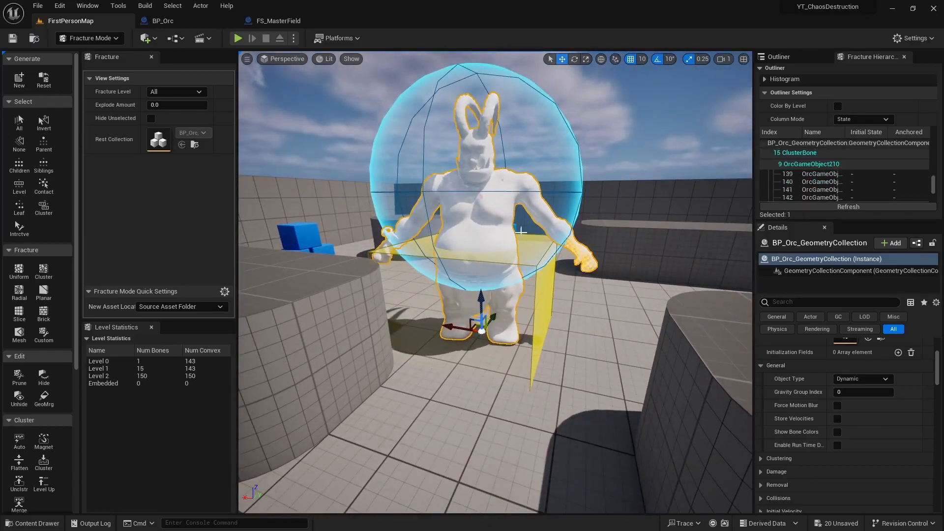
click(611, 272)
click(593, 267)
click(181, 92)
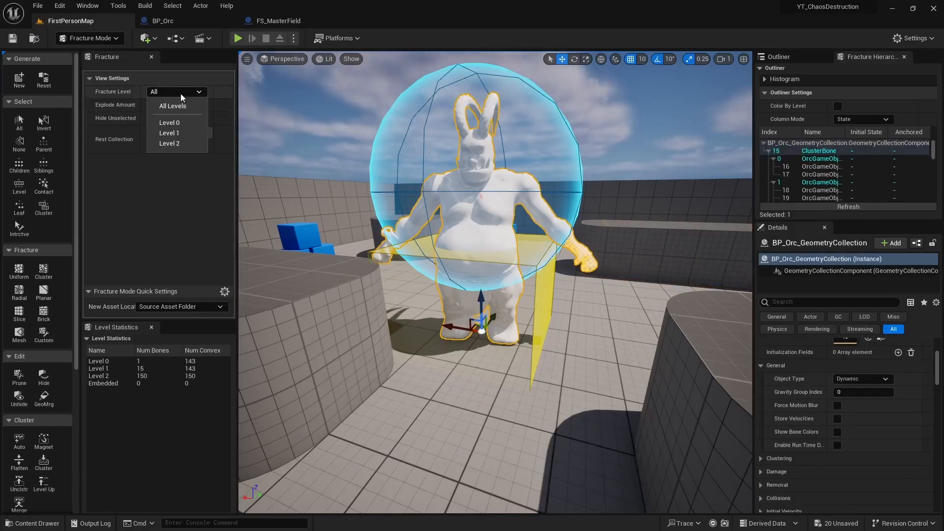
click(20, 146)
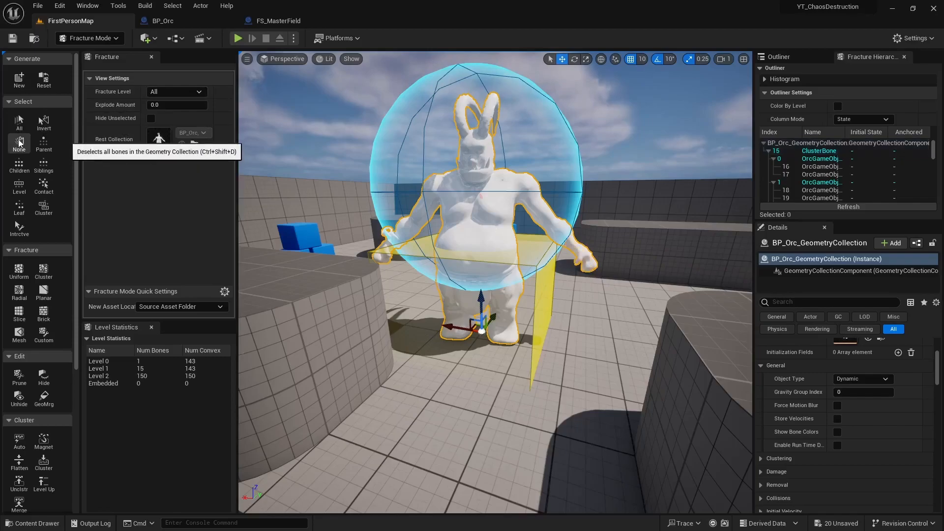
Step: Select all the orc's bones and assign the FS_AnchorField actor from the level as a new Initialization Fields element
click(19, 122)
scroll(832, 399, up, 4)
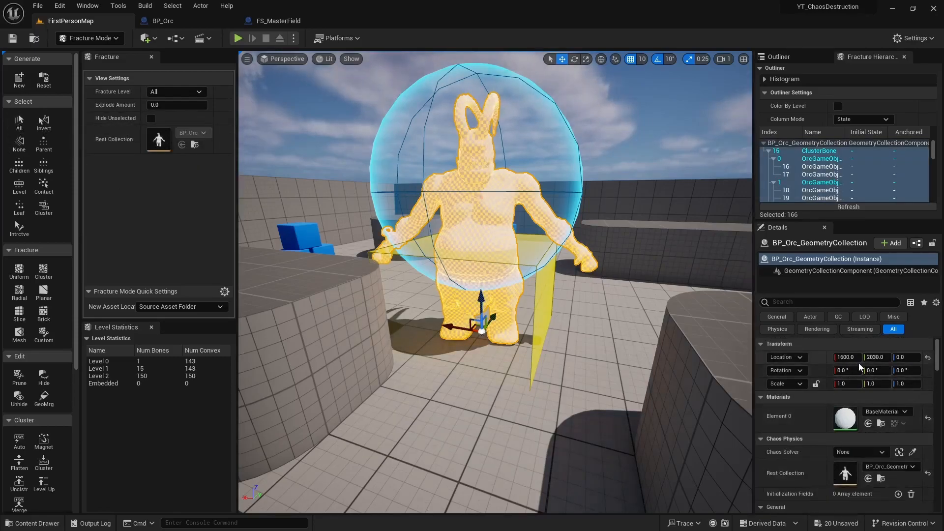
scroll(868, 402, down, 2)
scroll(868, 402, down, 2)
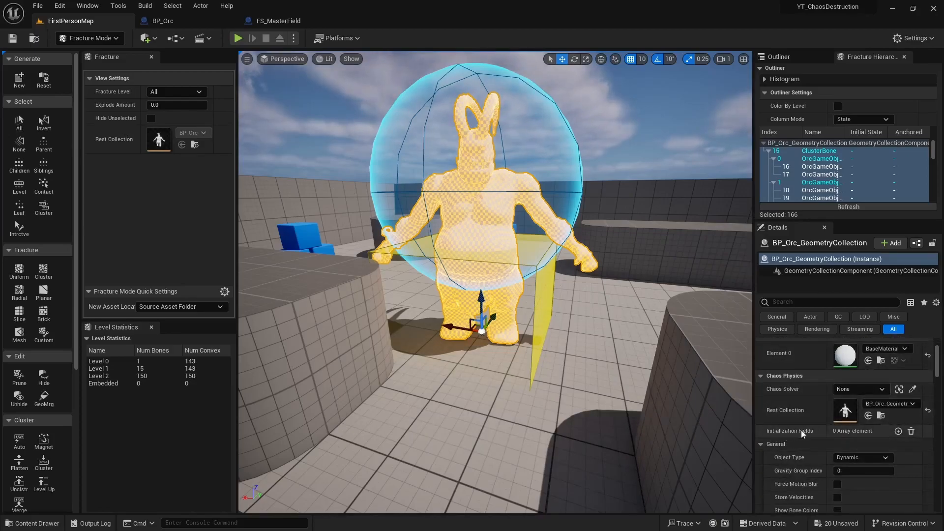
click(897, 431)
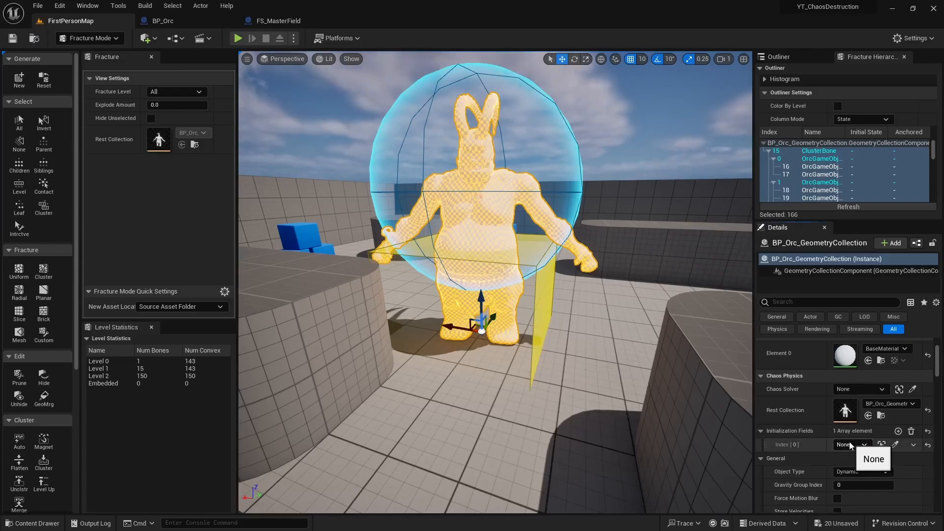
click(895, 445)
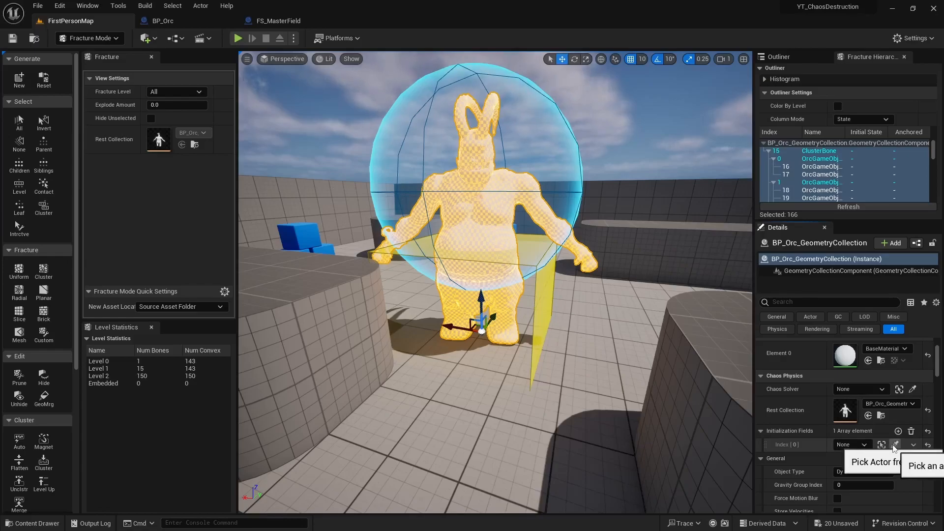
click(546, 306)
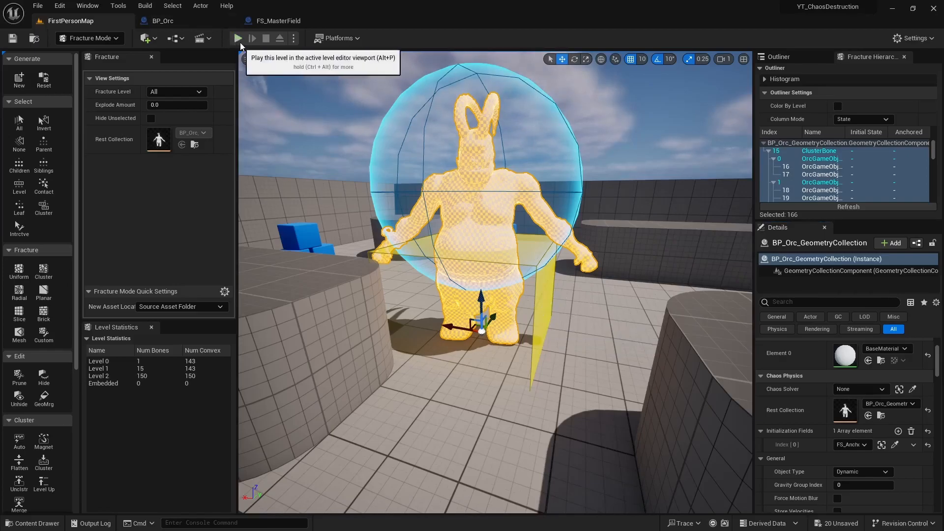
Step: Play-test the level with the anchor field assigned, walk up to the orc to inspect its breakage, and stop the simulation
click(239, 40)
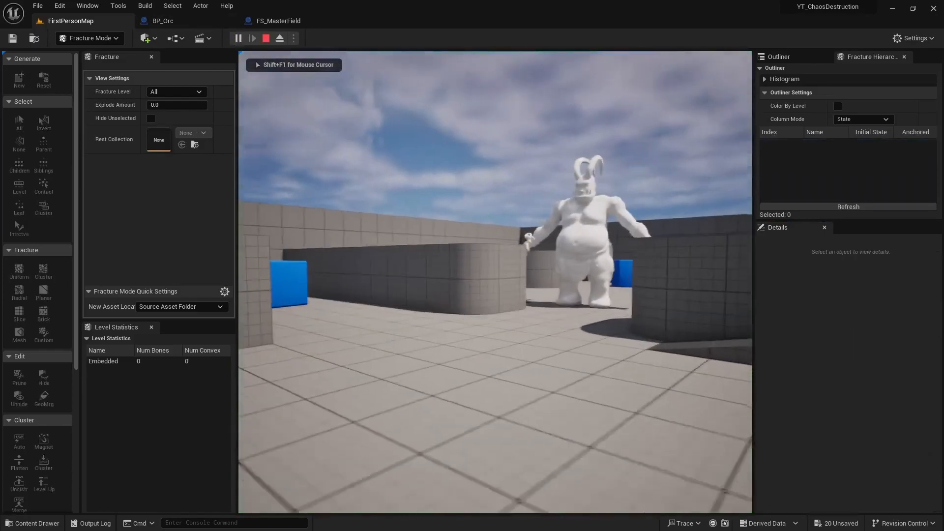
key(w)
click(495, 282)
key(w)
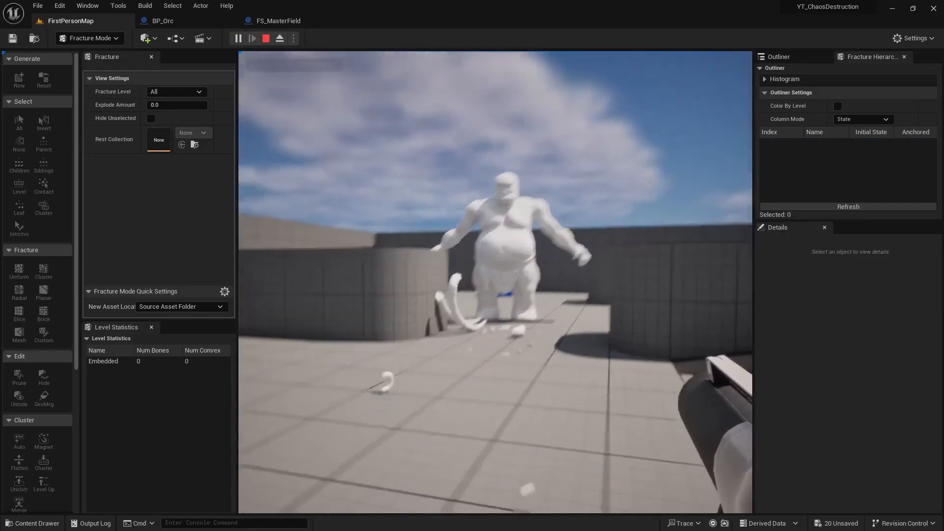
key(w)
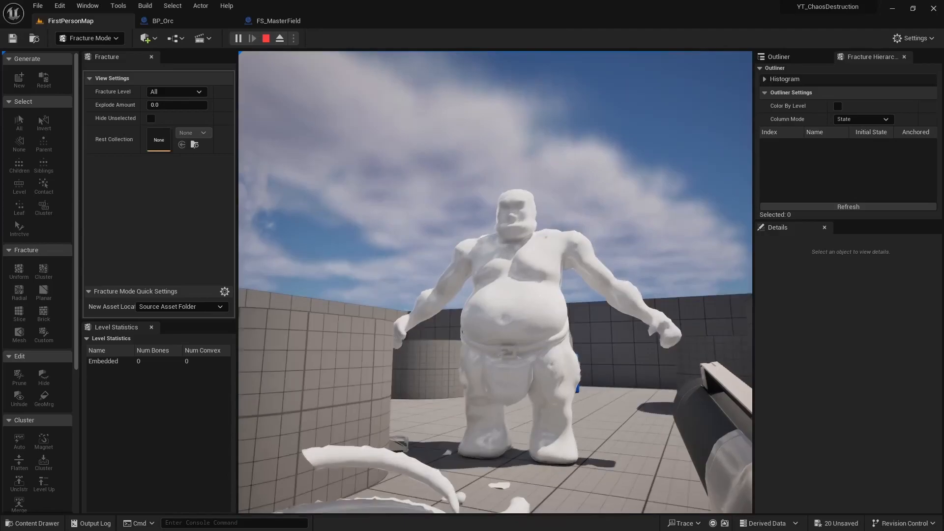
key(shift+F1)
key(Escape)
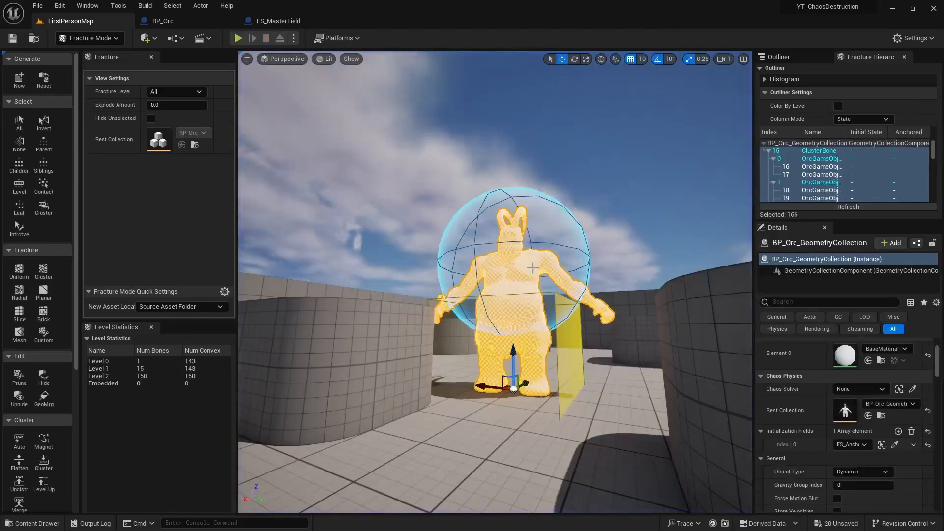
Step: Check the Magnitude Input in the FS_MasterField Blueprint's class defaults and return to FirstPersonMap
click(278, 21)
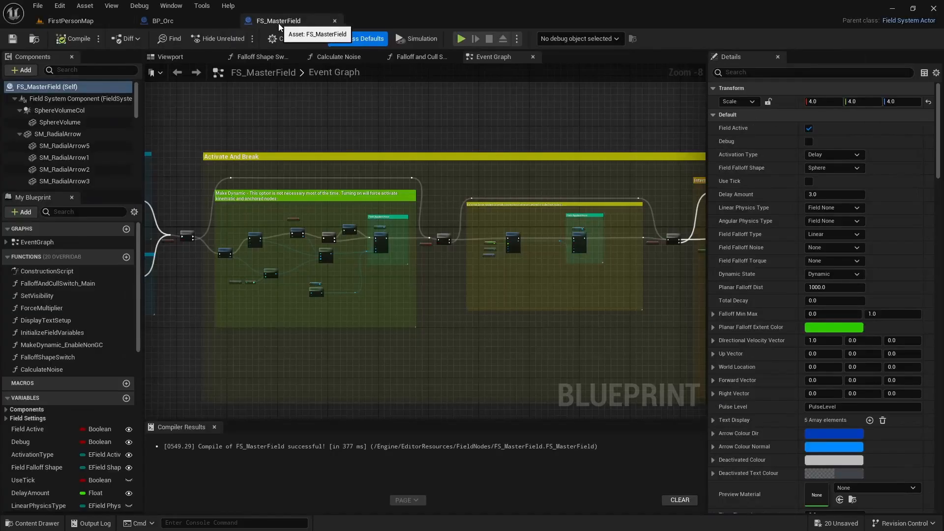
scroll(785, 340, down, 10)
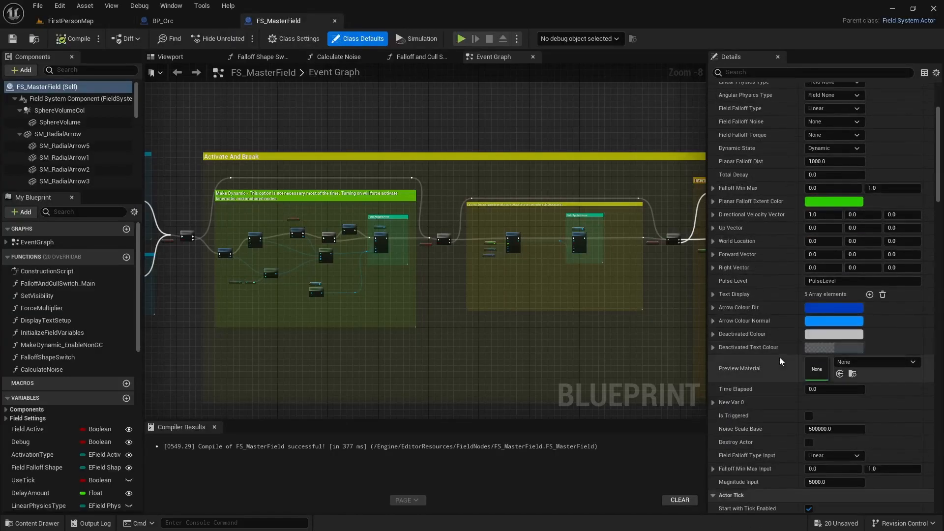
scroll(777, 361, down, 3)
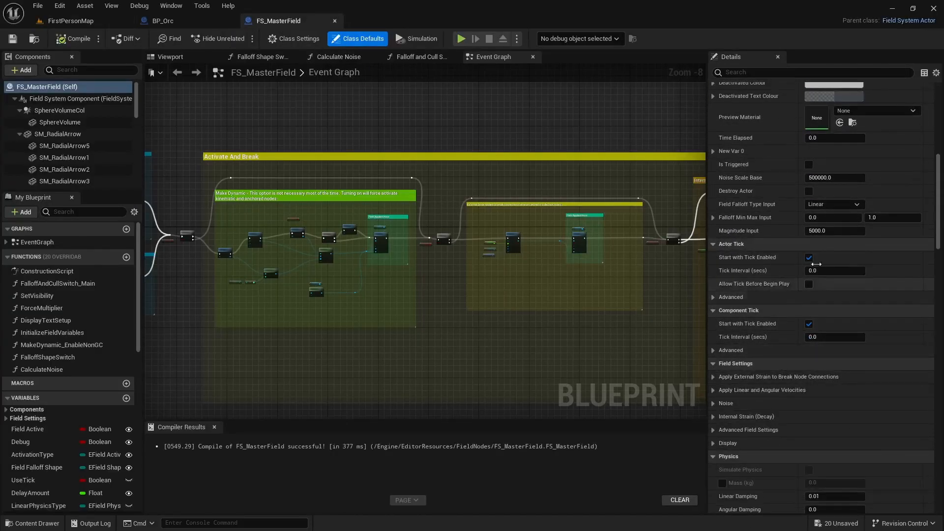
click(834, 231)
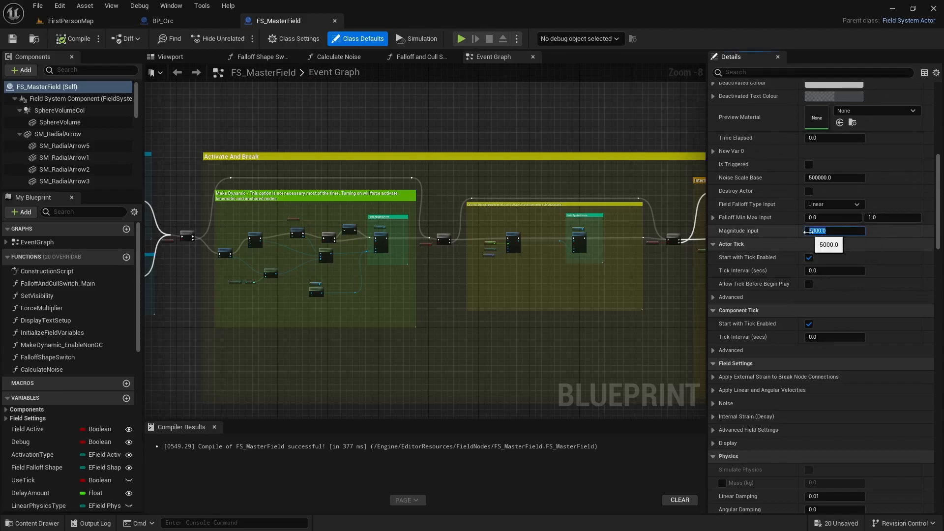
click(79, 22)
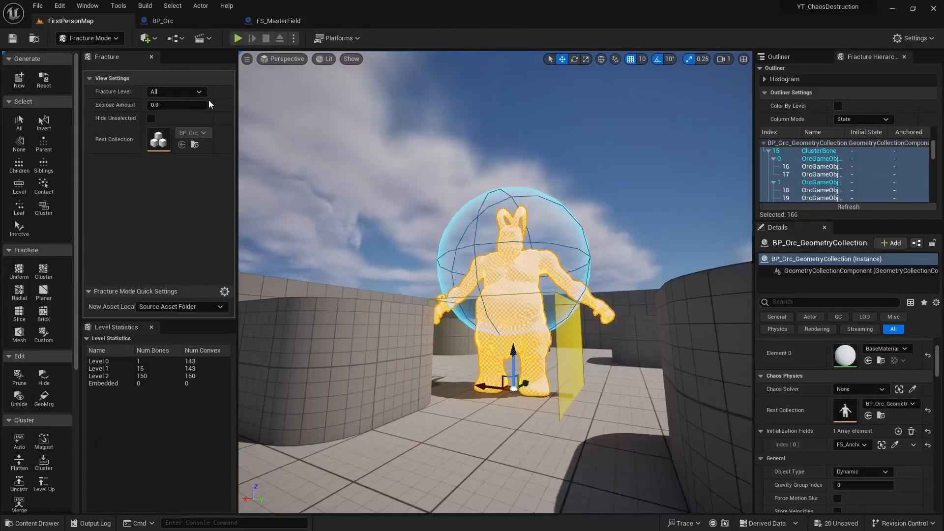
Step: Replace the orc's Damage Threshold entries with a single element set to 500 and save the level
scroll(836, 416, down, 5)
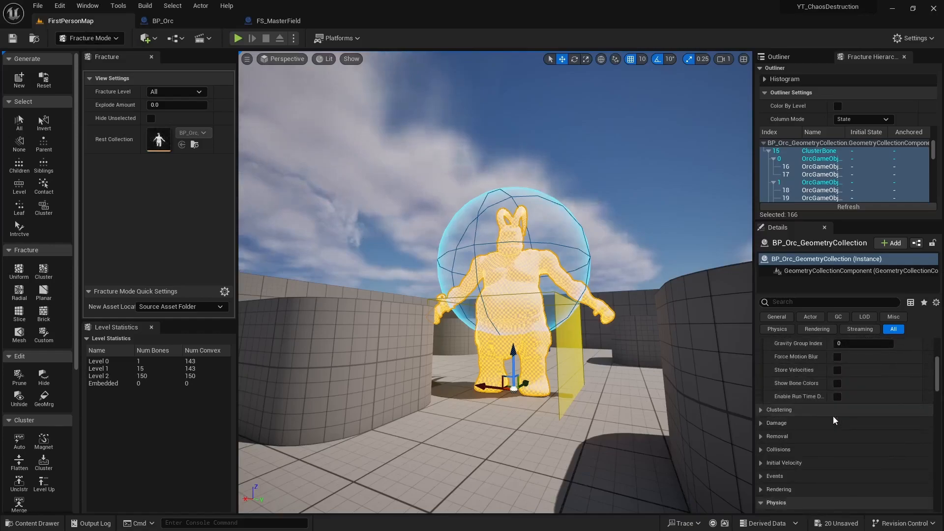
click(760, 422)
scroll(823, 414, down, 2)
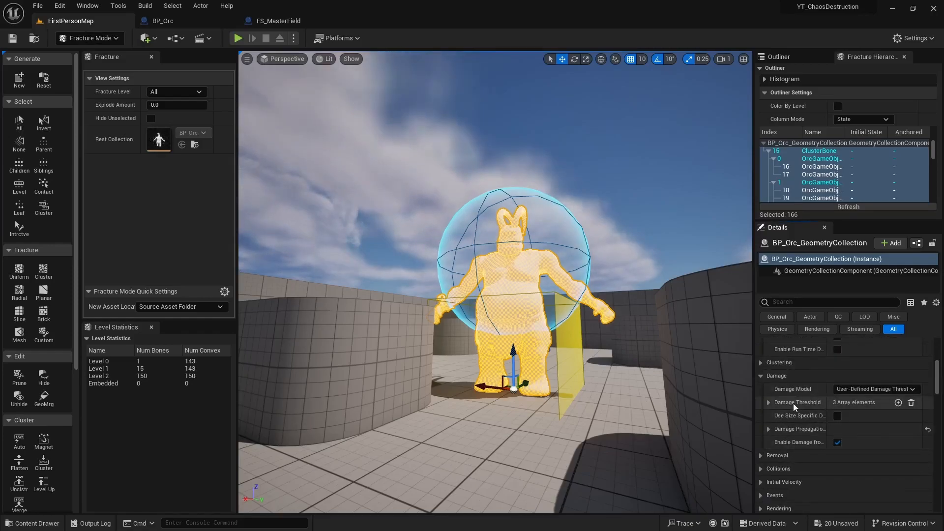
click(767, 402)
click(861, 416)
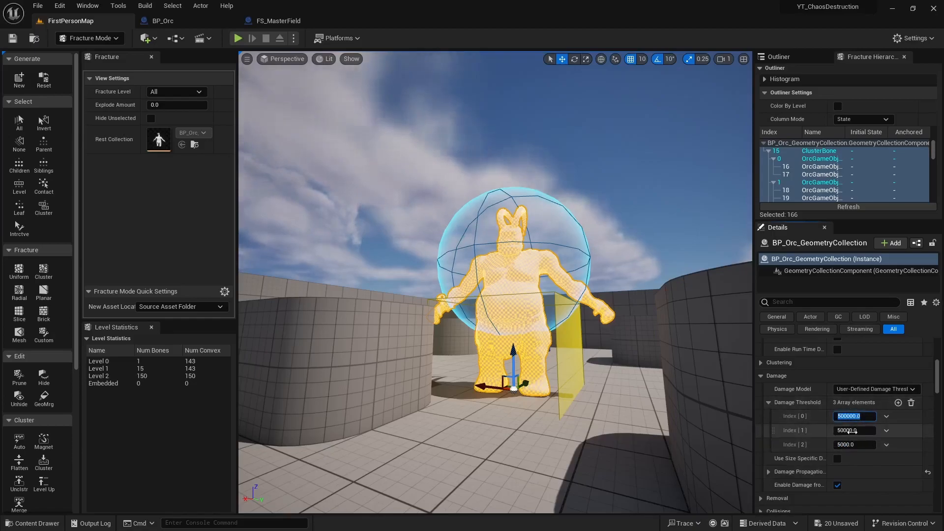
click(844, 443)
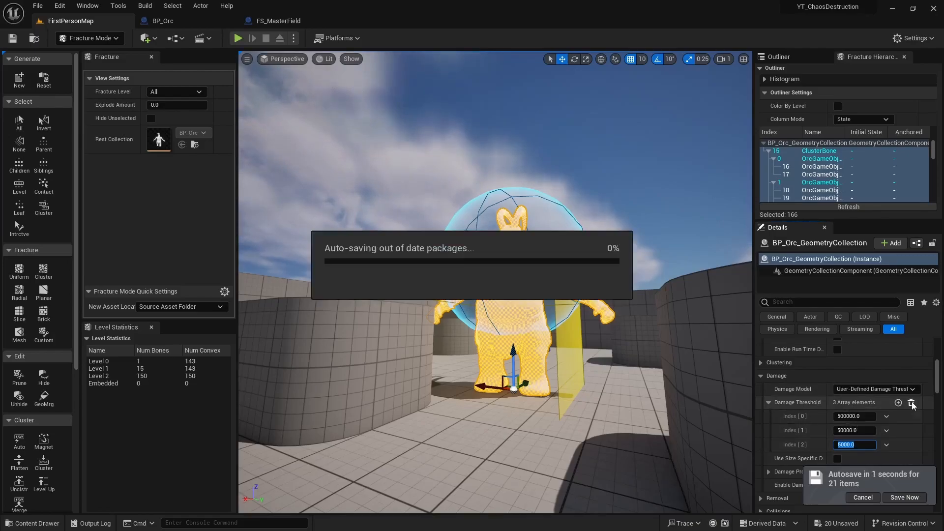
click(911, 402)
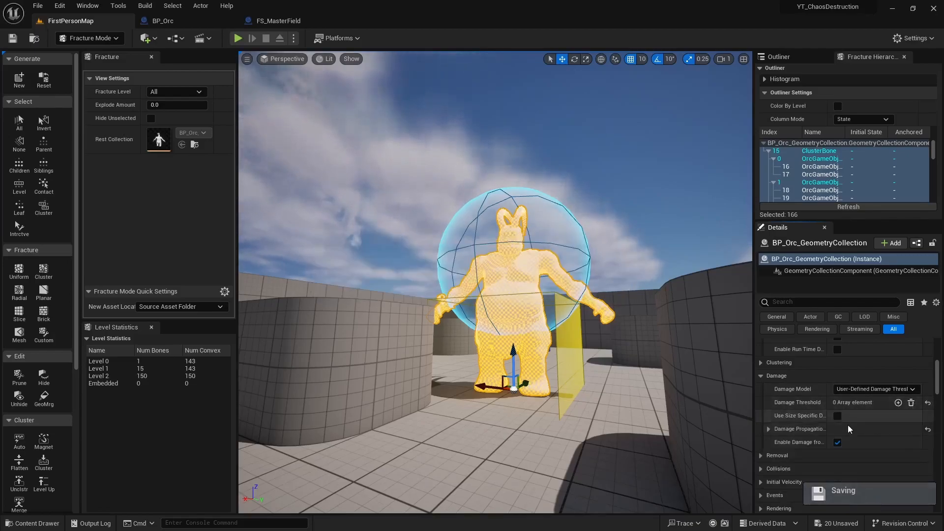
click(898, 402)
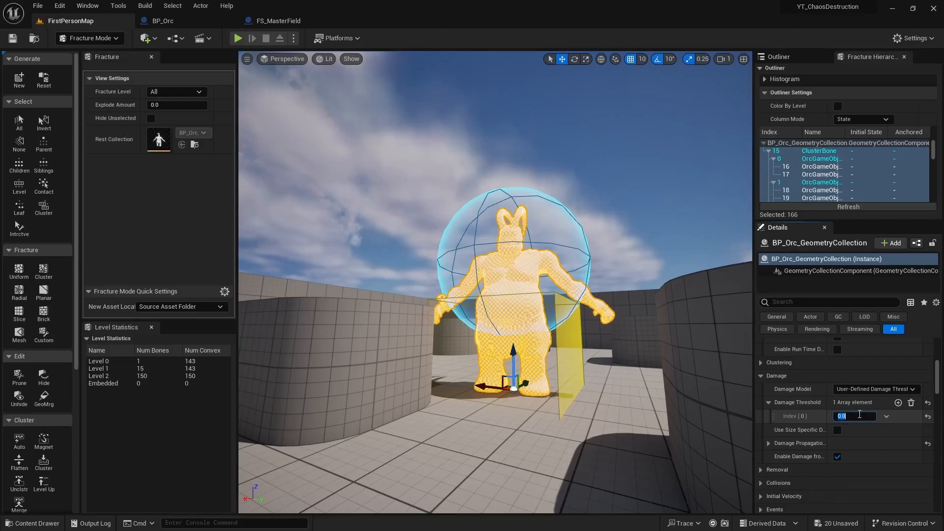
text(500)
key(Return)
click(12, 37)
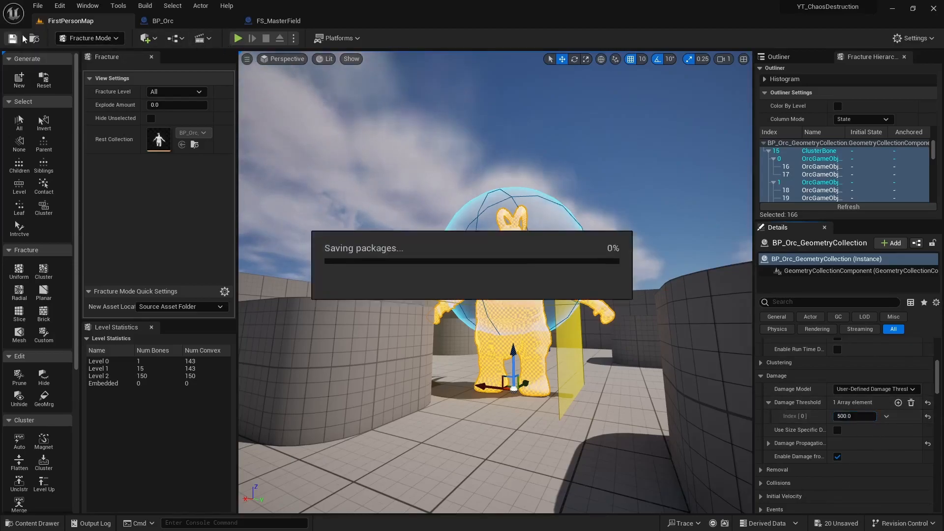
Step: Play-test the orc with the new damage threshold, walk around its broken pieces, and stop the simulation
click(238, 39)
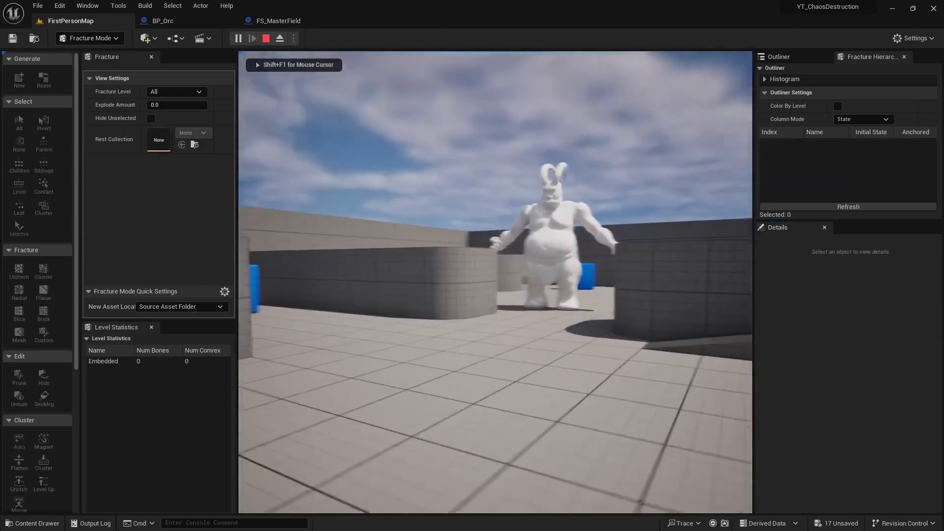
key(w)
click(495, 282)
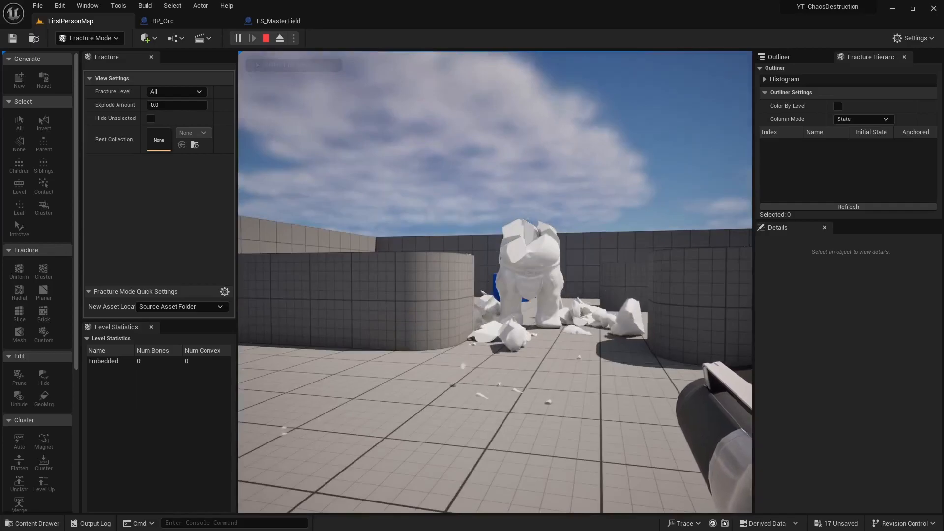
key(w)
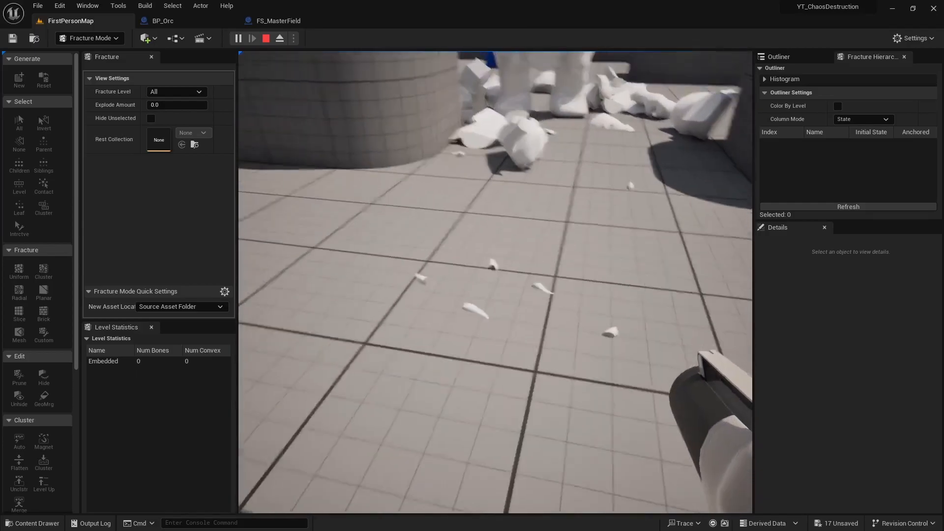
key(d)
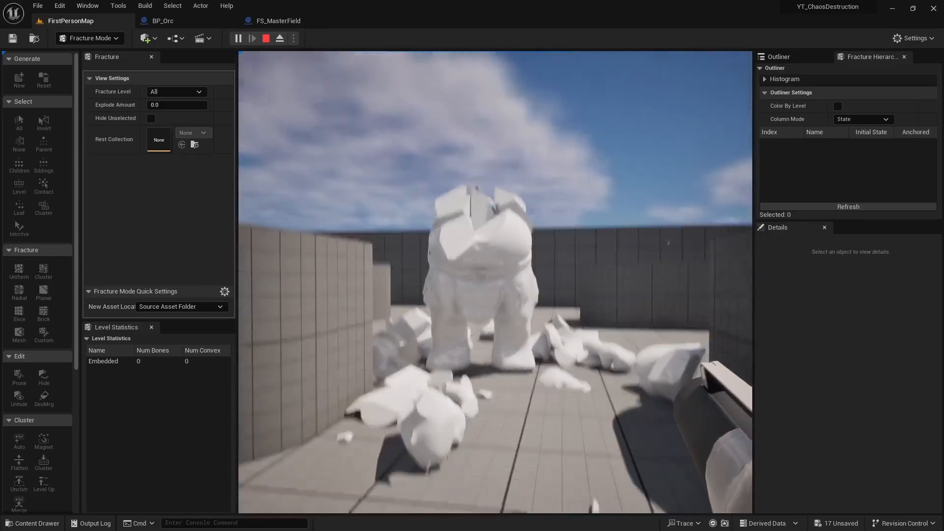
key(d)
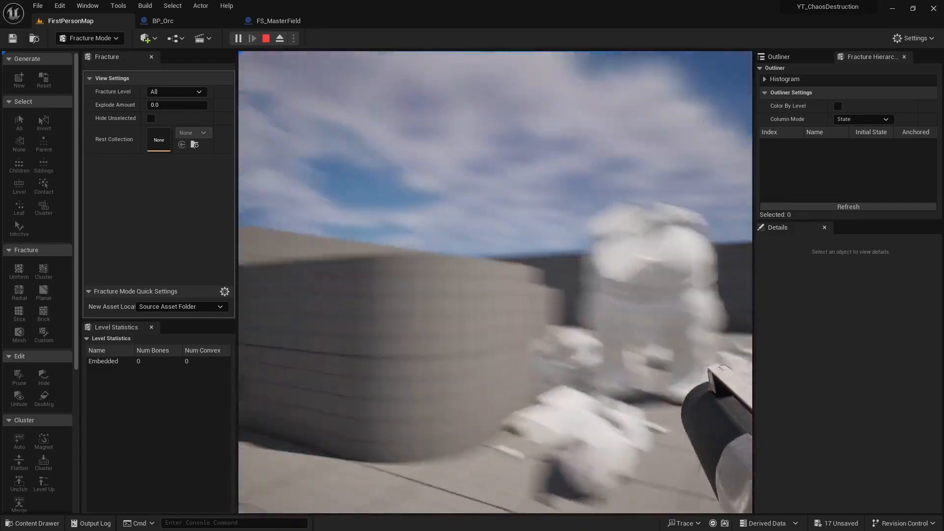
key(s)
key(d)
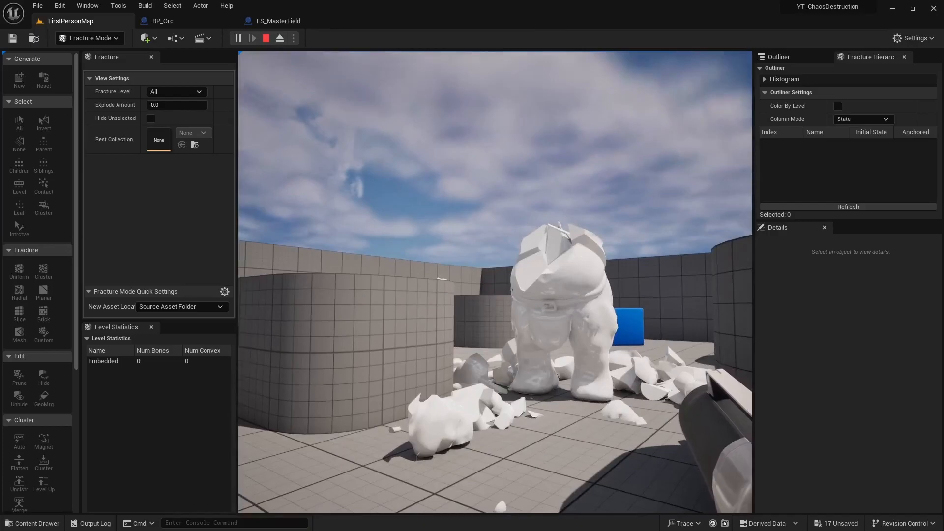
key(Escape)
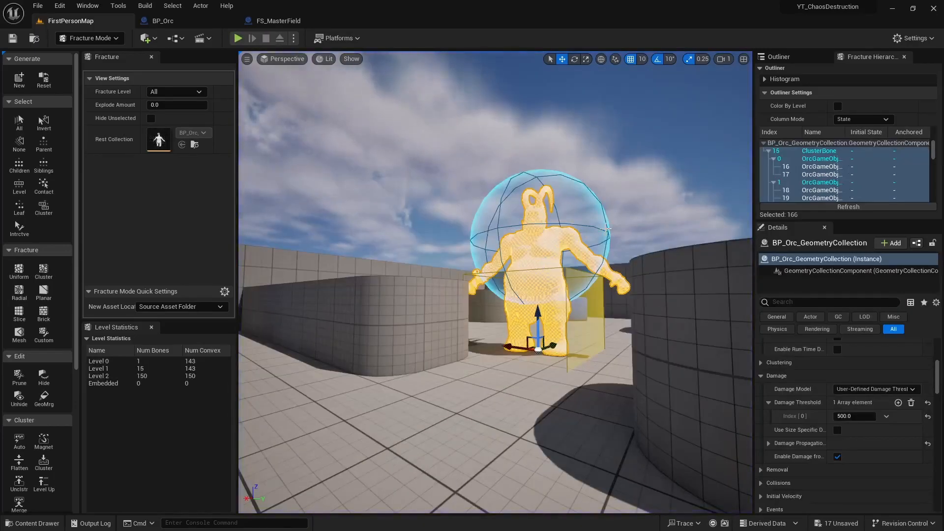
Step: Lower the FS_MasterField sphere around the orc's waist and legs and play-test the destruction
click(608, 228)
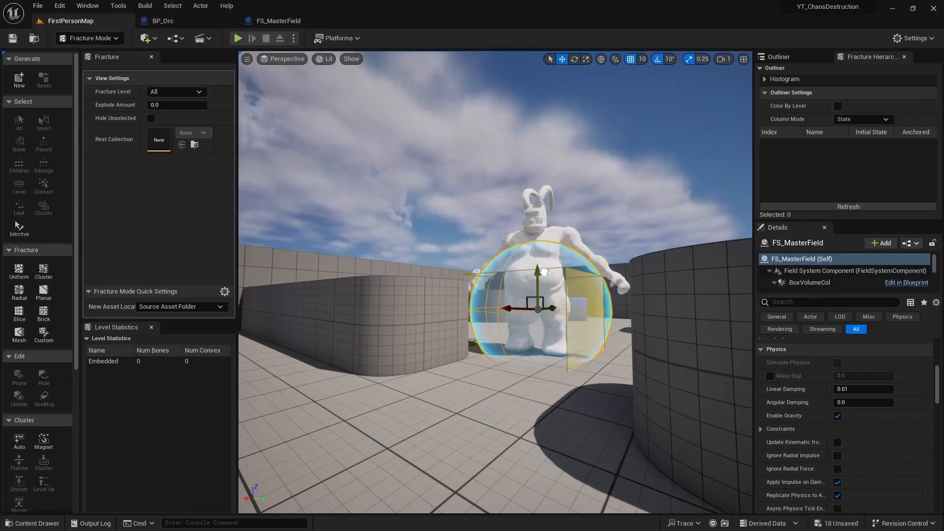
click(237, 38)
key(w)
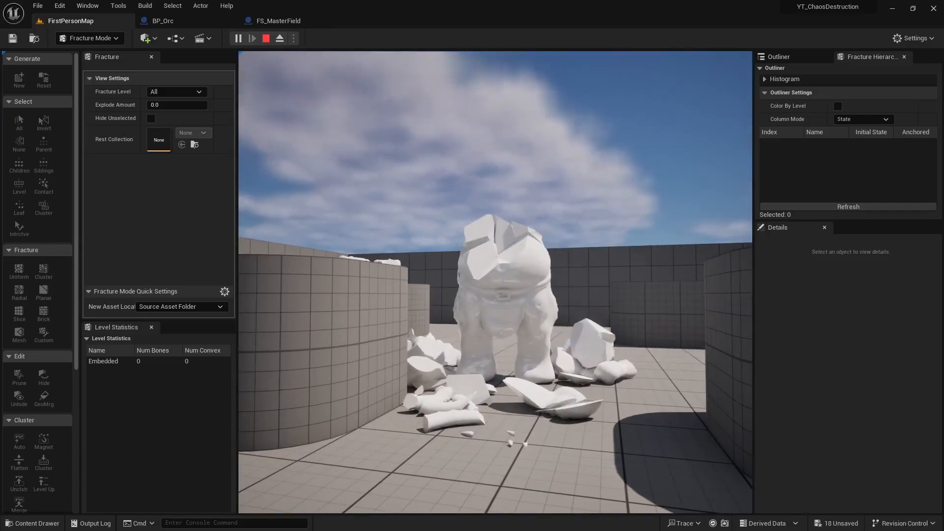
key(Escape)
Step: Switch the level editor from Fracture Mode to Selection Mode and open the Content Drawer
key(d)
right_drag(518, 296, 514, 294)
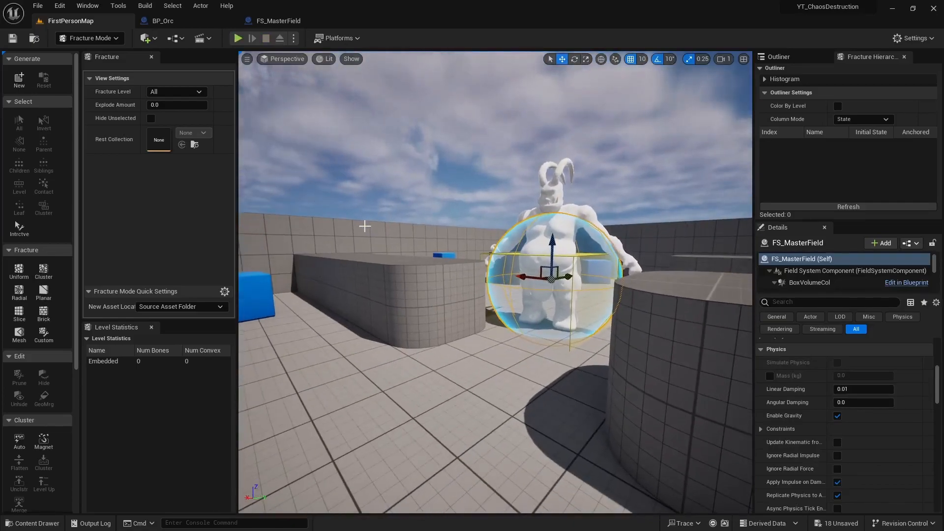
click(91, 38)
click(99, 51)
key(ctrl+space)
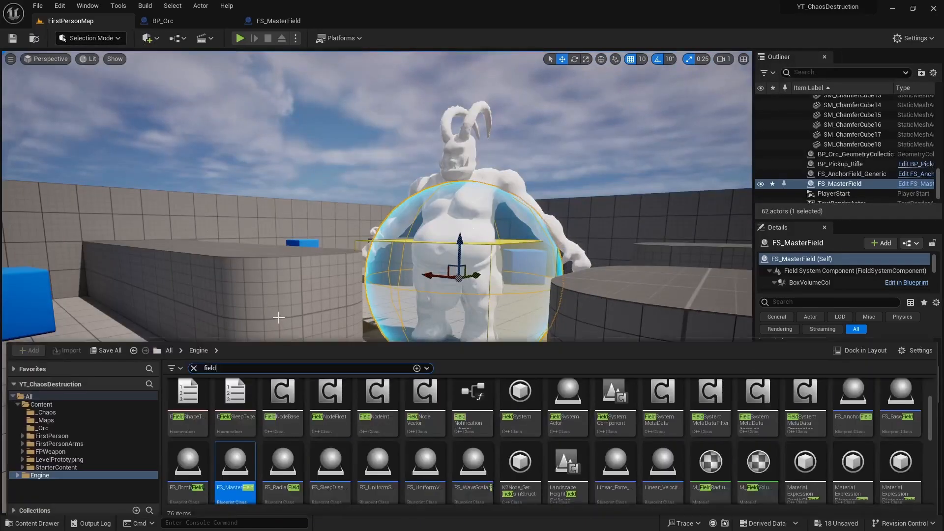
Step: Create a new level from the Basic template and save the modified FS_MasterField actor of the current level
click(38, 6)
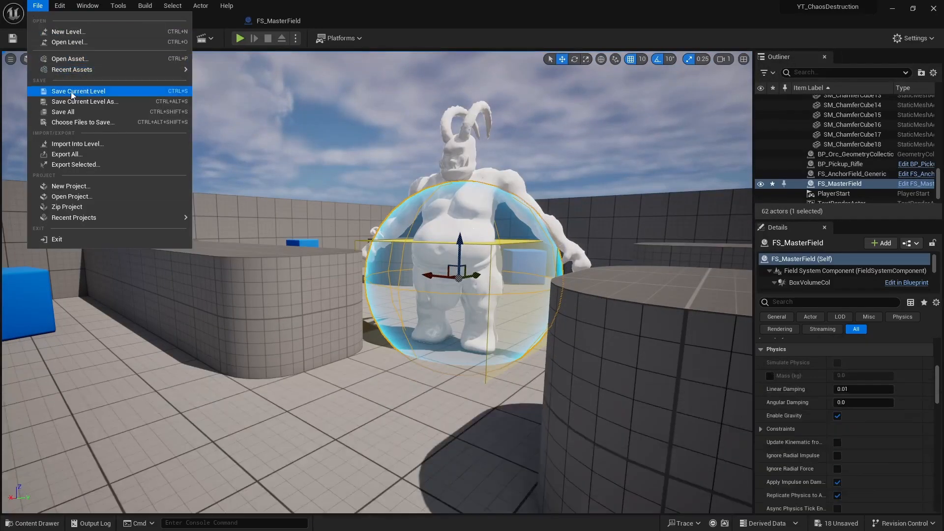
click(68, 33)
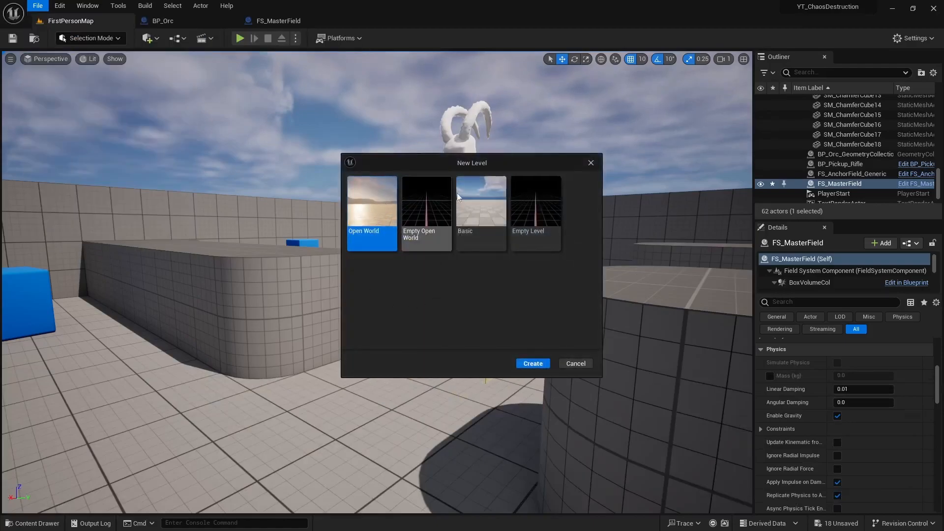
click(473, 215)
click(532, 363)
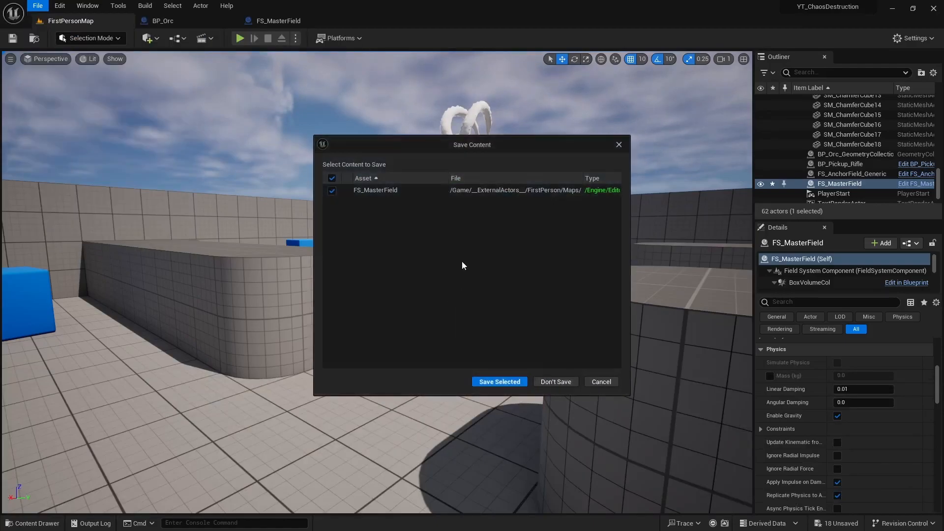
click(506, 383)
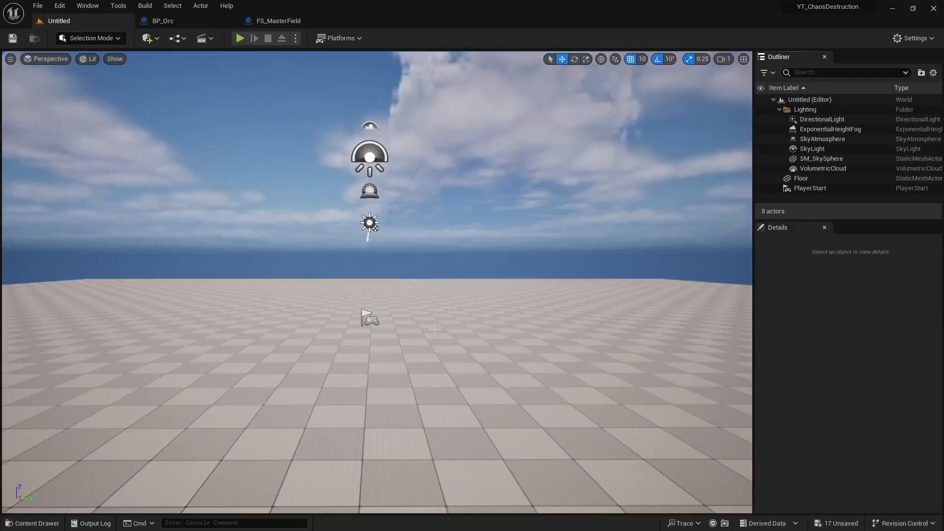
Step: Shift the PlayerStart slightly along the floor and save the level as Level1 in the _Maps folder
click(371, 318)
drag(408, 318, 388, 322)
click(38, 6)
click(74, 103)
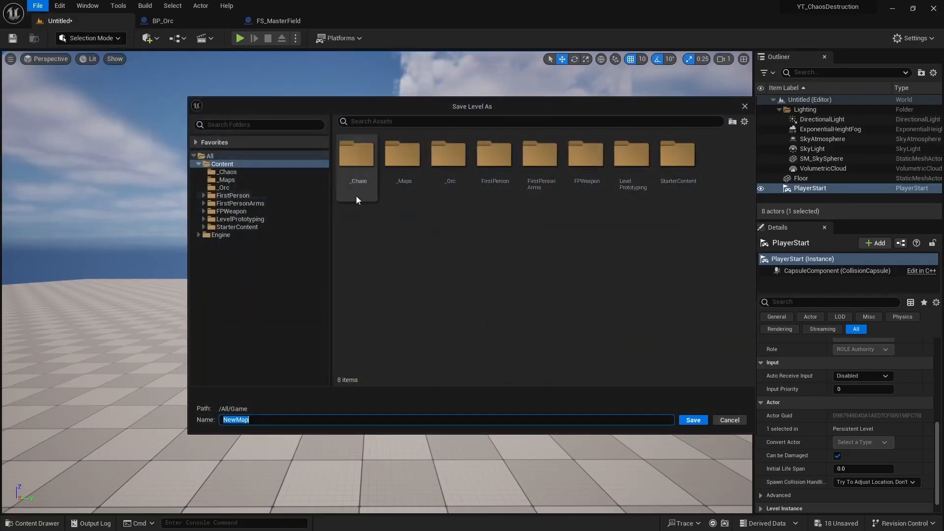
double_click(407, 153)
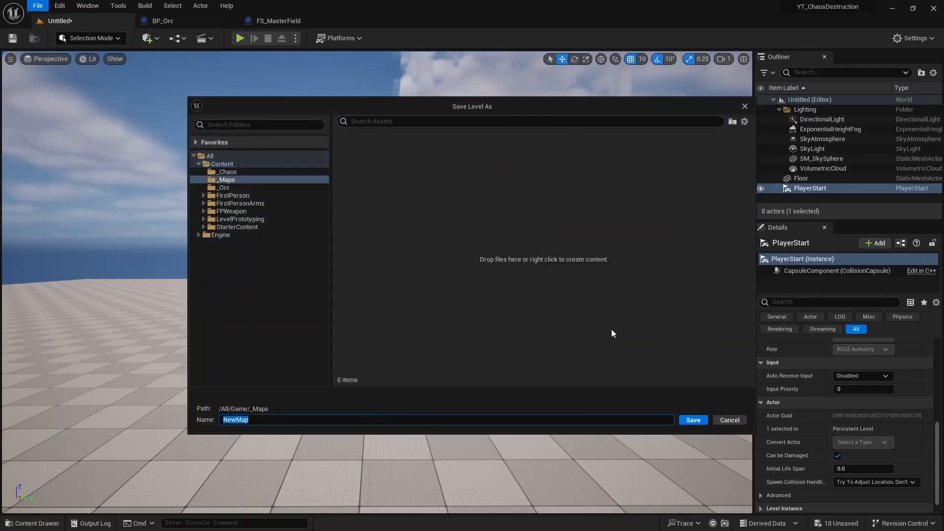
text(Level1)
key(Return)
Step: Add a Cube shape to the level and lower it onto the floor
right_drag(513, 341, 502, 328)
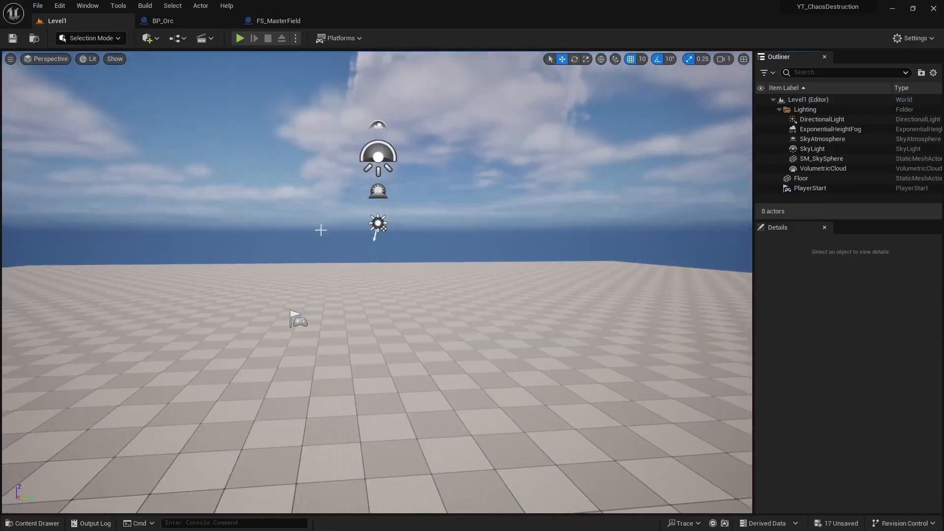
click(148, 38)
mouse_move(185, 152)
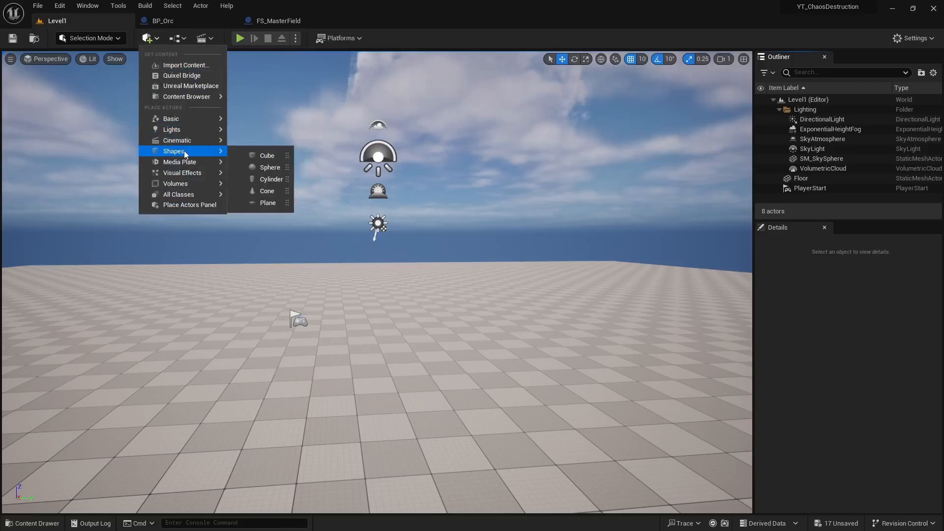
click(252, 156)
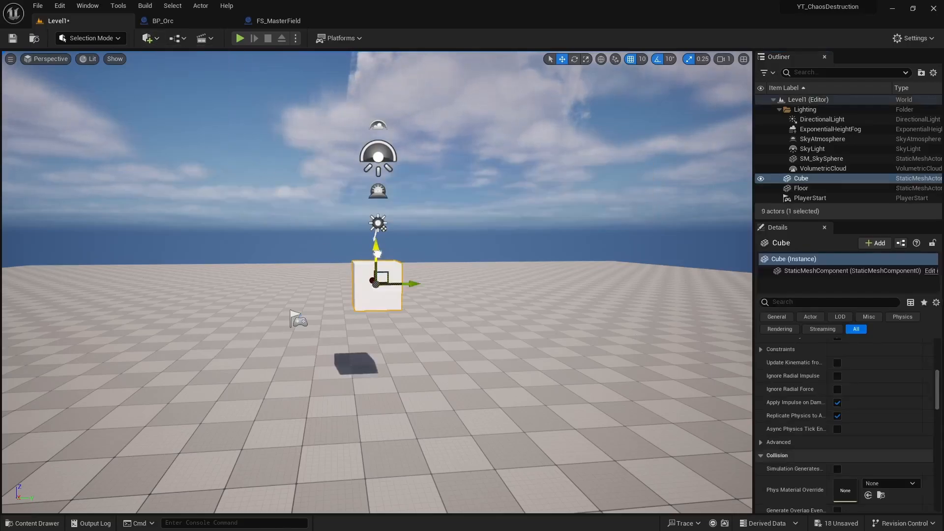
drag(377, 253, 366, 342)
key(a)
right_drag(364, 347, 452, 308)
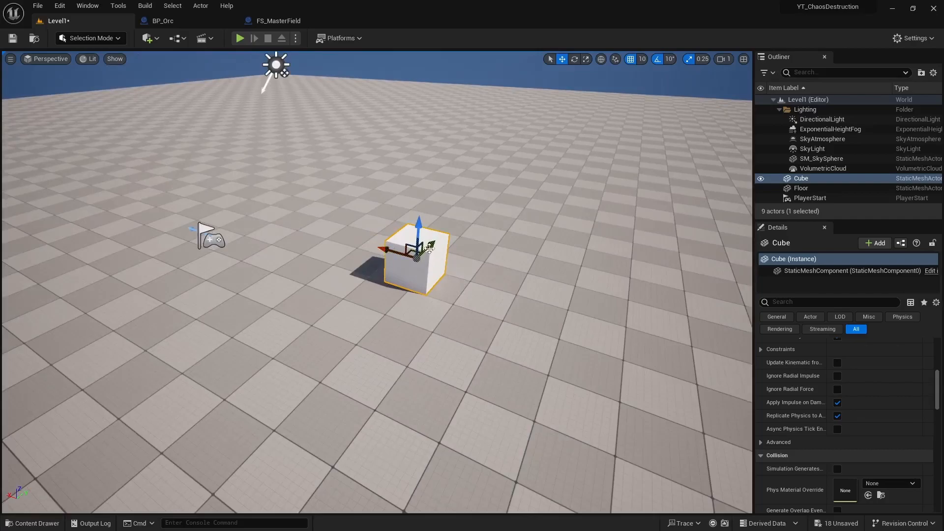
Step: Duplicate the cube into a row of five and move Cube, Cube3 and Cube5 back to form a staggered layout
alt+drag(394, 252, 107, 168)
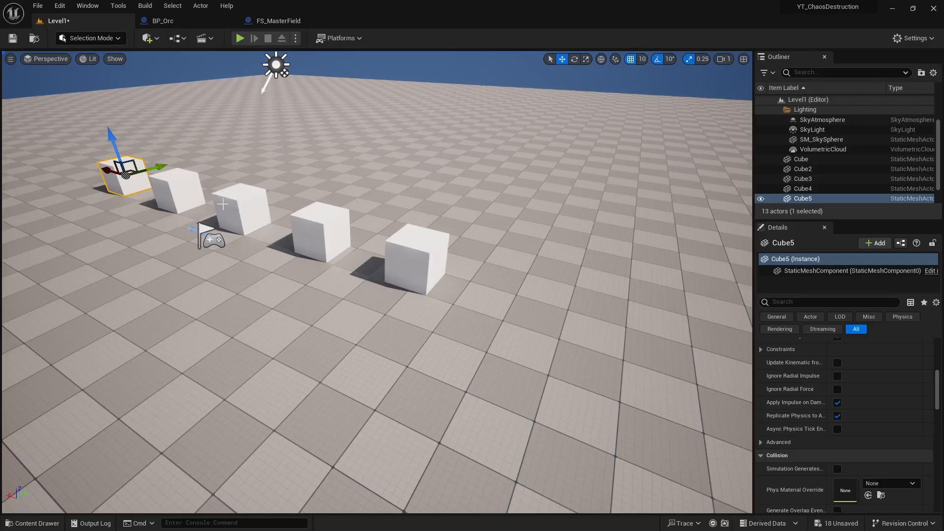
ctrl+click(238, 209)
ctrl+click(406, 259)
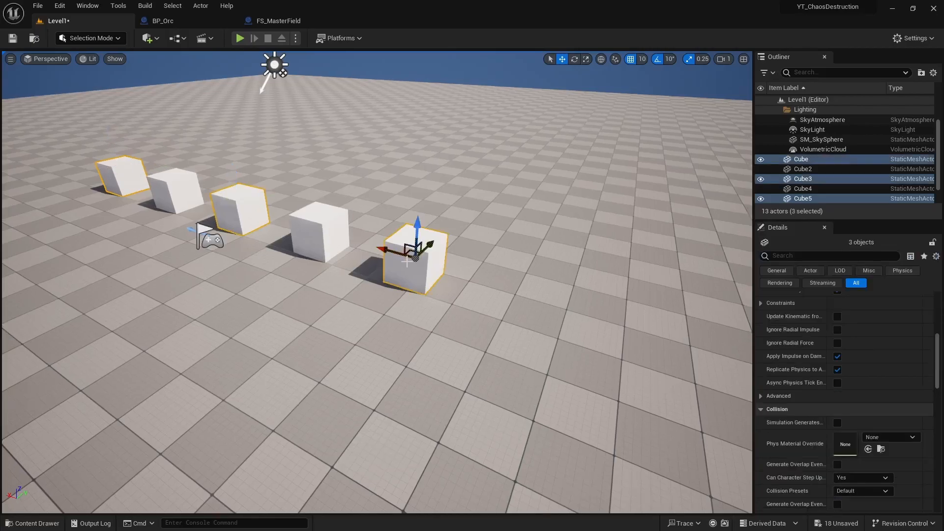
drag(431, 247, 498, 193)
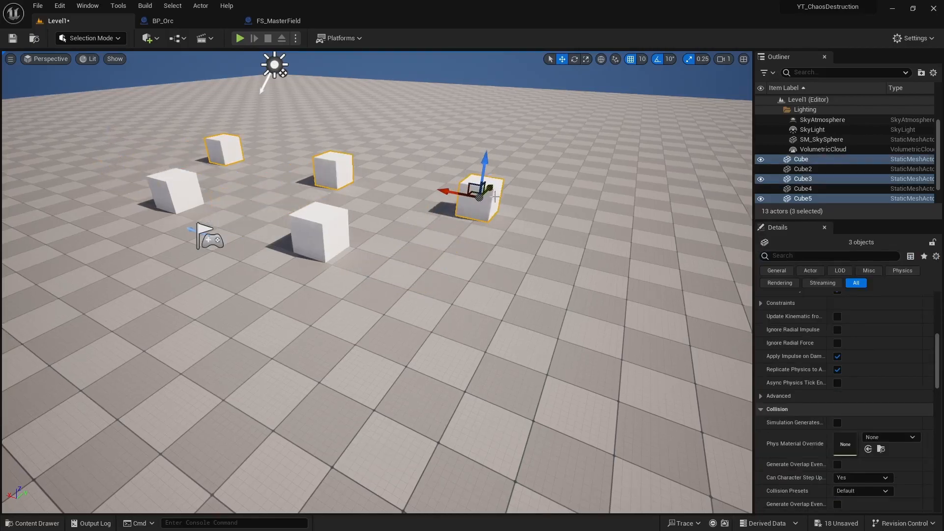
Step: Switch to Fracture Mode and create Cube_GeometryCollection from the first cube in the _Chaos folder
right_drag(403, 256, 383, 222)
key(a)
key(d)
key(d)
right_drag(393, 272, 437, 272)
click(327, 255)
right_drag(368, 279, 370, 271)
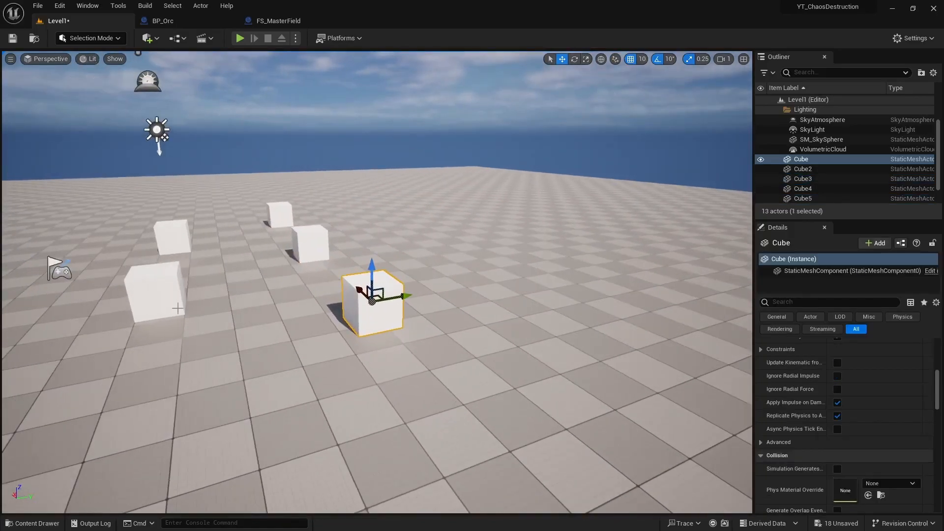
click(116, 39)
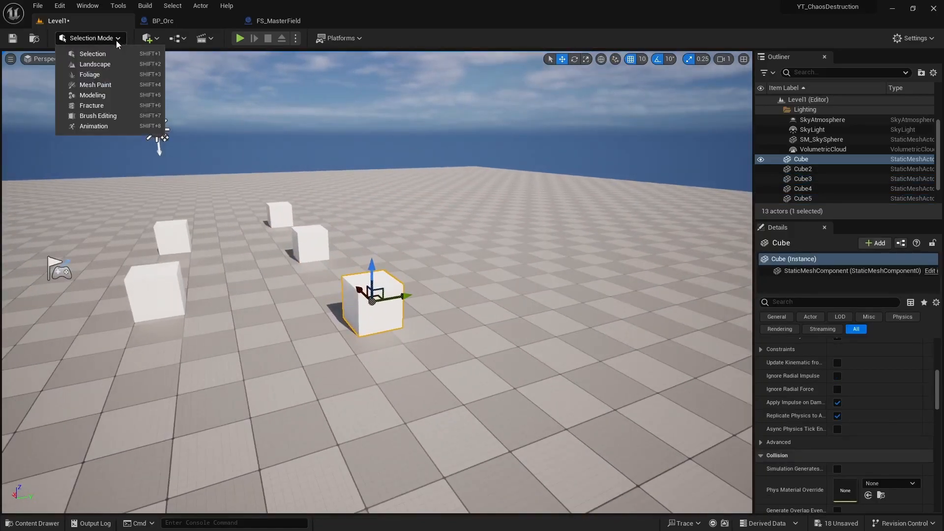
click(100, 107)
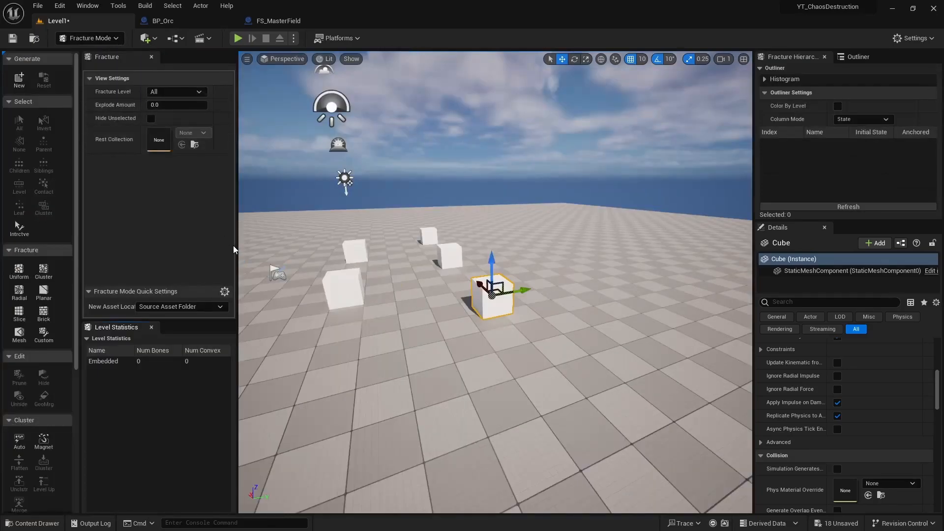
click(20, 80)
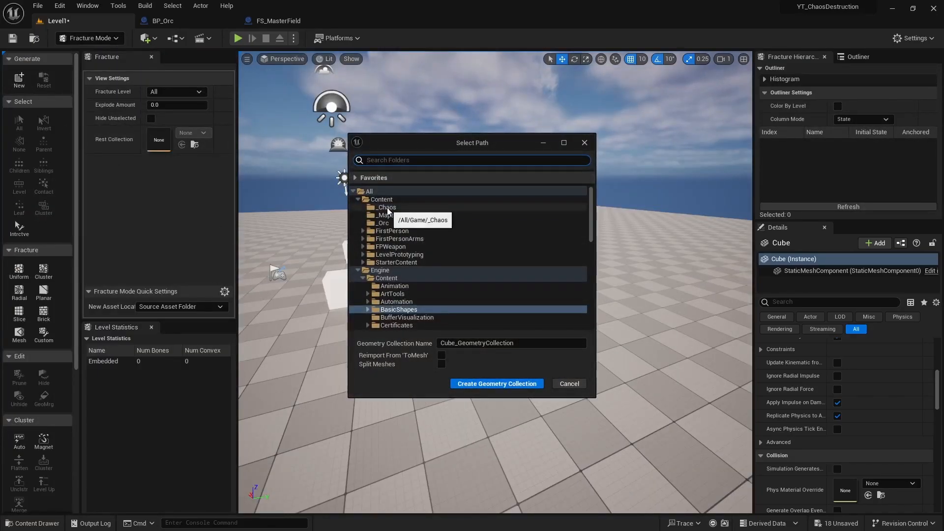
click(387, 208)
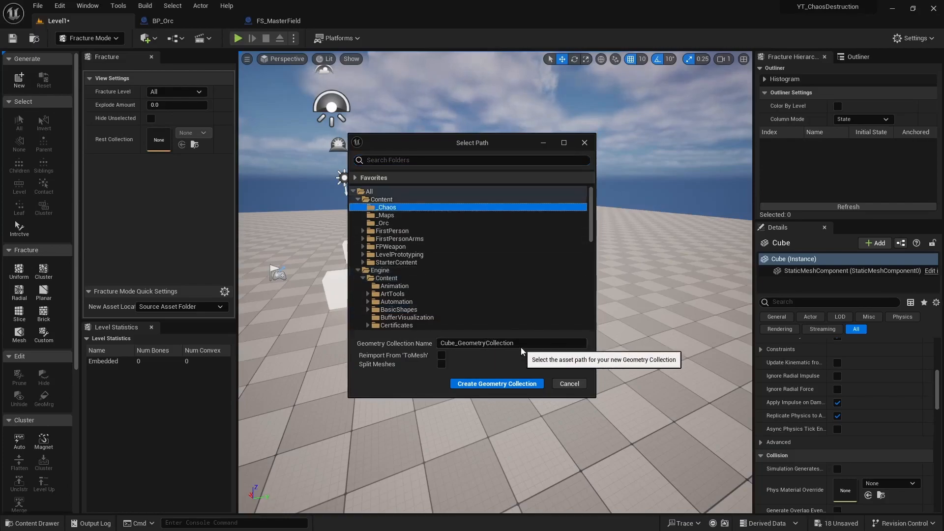
click(516, 384)
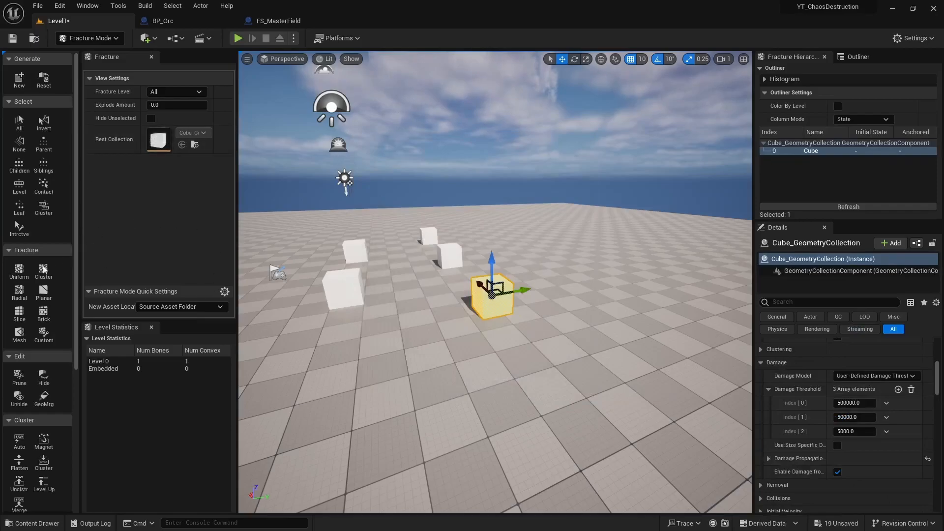
Step: Fracture the first cube with Uniform Voronoi, setting both the minimum and maximum Voronoi sites to 50
click(19, 270)
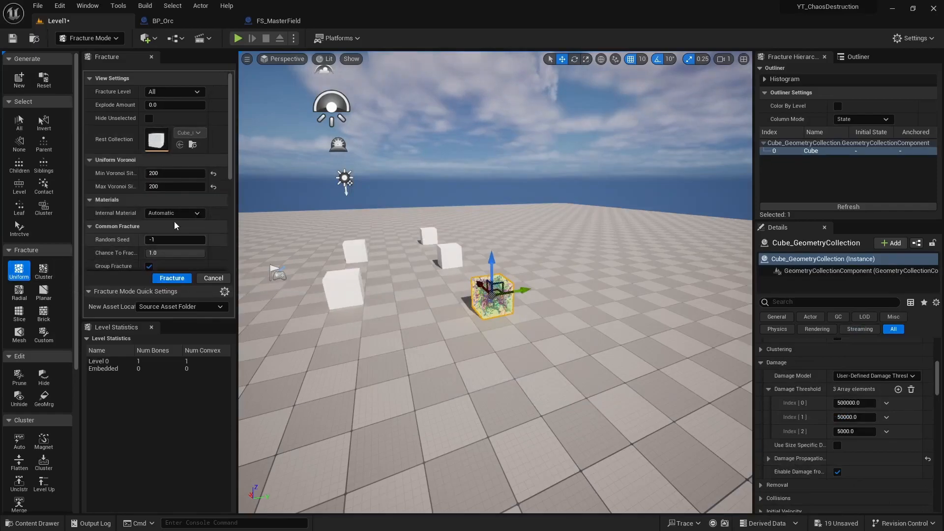
click(166, 174)
text(50)
key(Tab)
text(50)
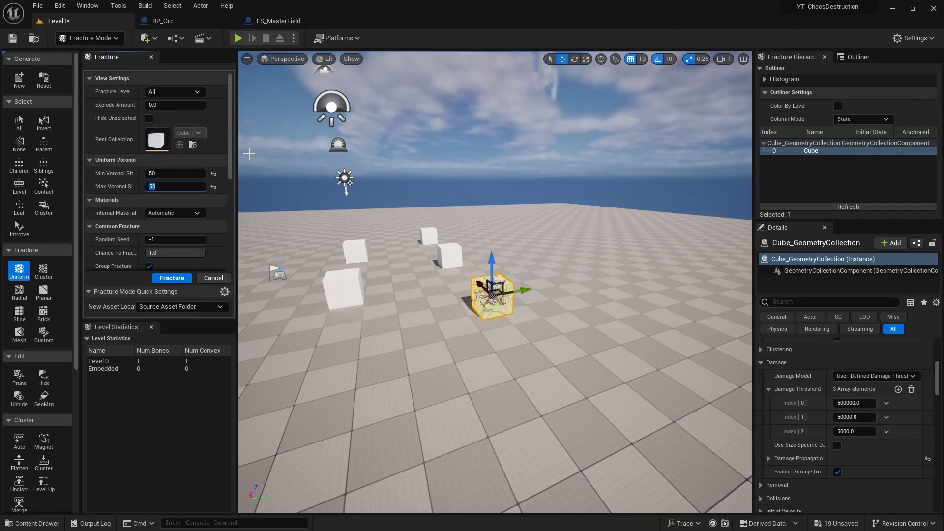
click(173, 278)
Step: Inspect the first cube's fracture pieces by spreading them apart with the explode preview and collapsing them back to 0.0
scroll(486, 344, up, 2)
scroll(481, 354, up, 2)
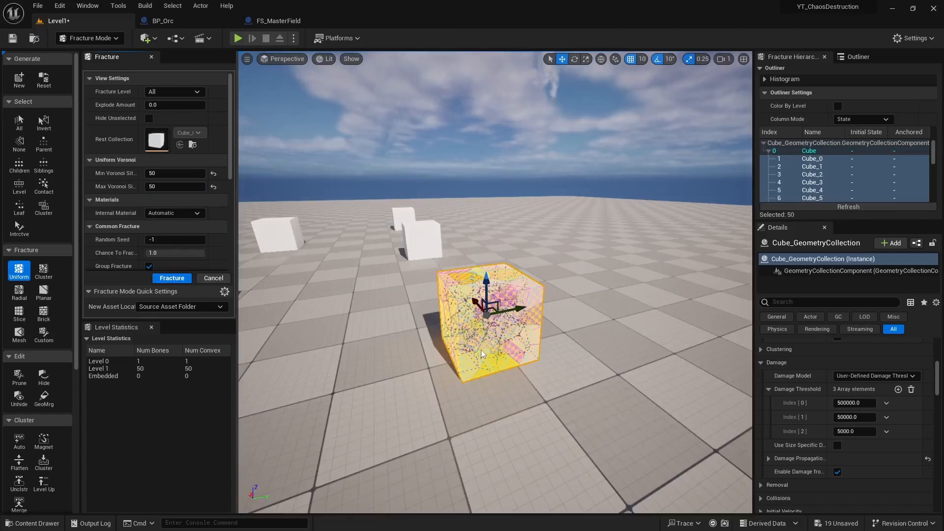
key(shift+e)
key(shift+e)
key(shift+e)
key(shift+e)
key(shift+e)
key(shift+e)
key(shift+e)
key(shift+e)
key(shift+e)
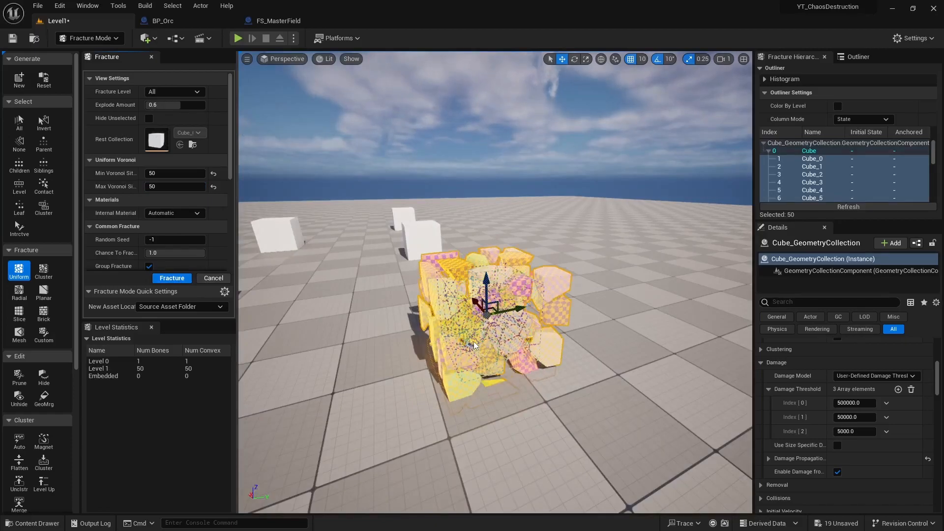
key(shift+q)
key(shift+q)
key(shift+q)
key(shift+q)
key(shift+q)
key(shift+q)
key(shift+q)
key(shift+q)
key(shift+q)
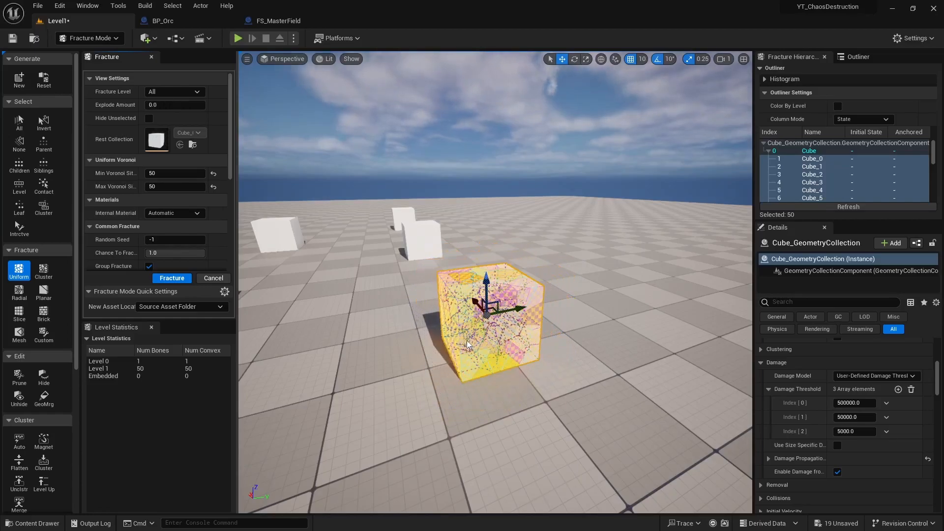
key(shift+r)
Step: Create Cube2_GeometryCollection1 from the second cube in the _Chaos folder and fracture it with the Cluster method
middle_drag(552, 361, 553, 362)
click(318, 295)
middle_drag(318, 296, 369, 296)
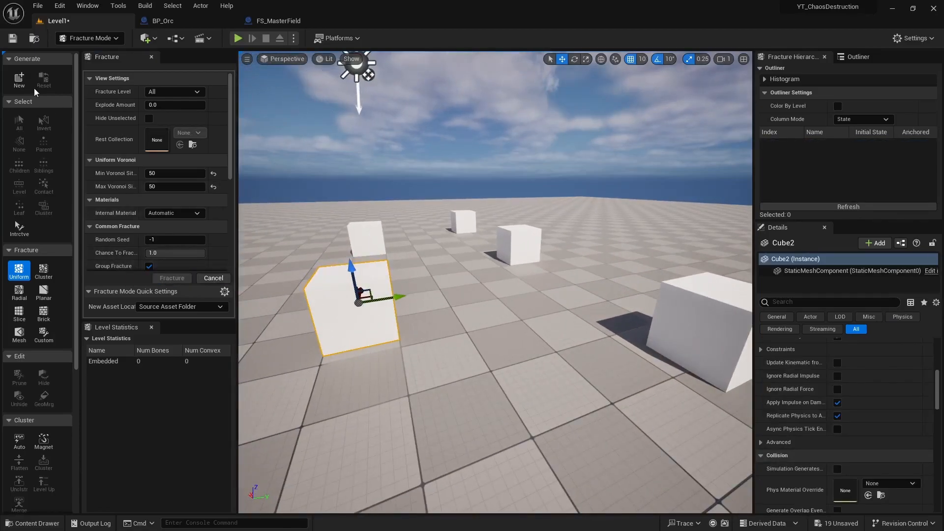
click(22, 81)
click(391, 207)
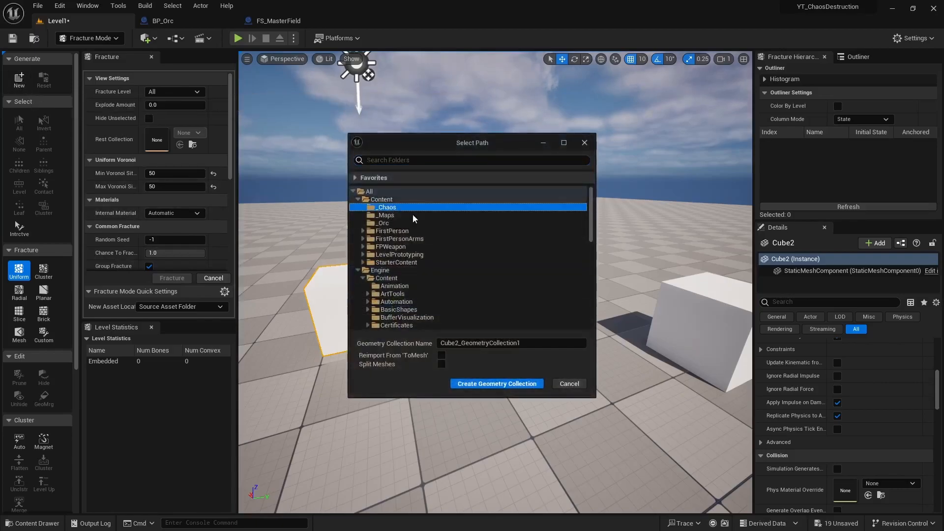
click(492, 383)
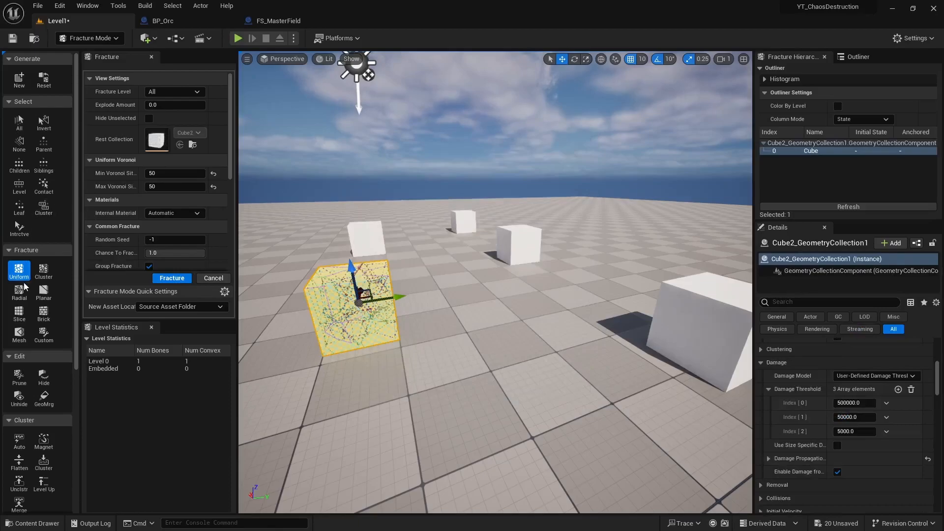
click(43, 270)
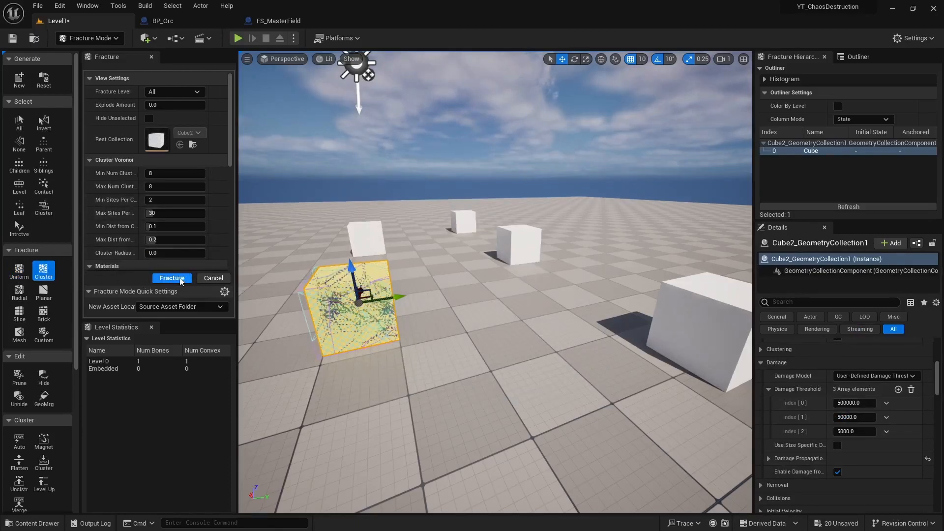
click(171, 279)
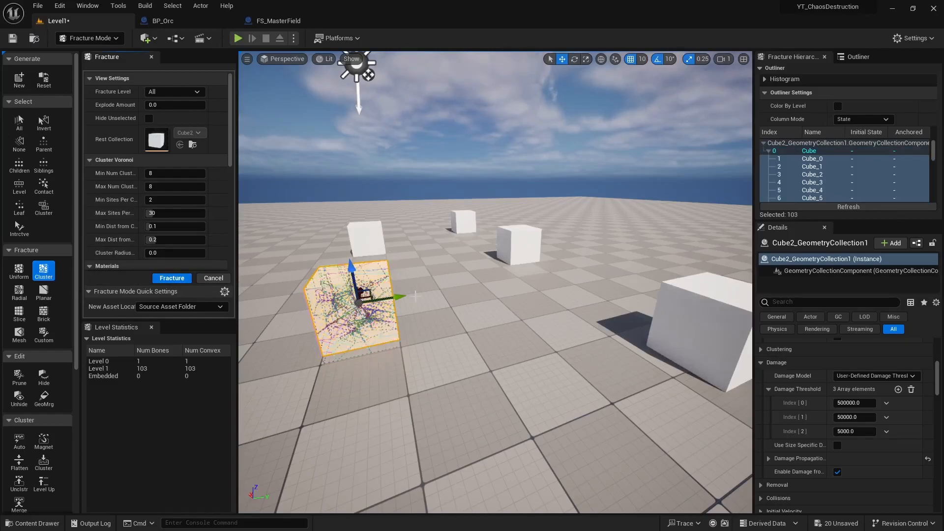
Step: Create Cube3_GeometryCollection from the third cube in the _Chaos folder and fracture it with the Radial method
click(518, 246)
key(w)
right_drag(475, 283, 474, 283)
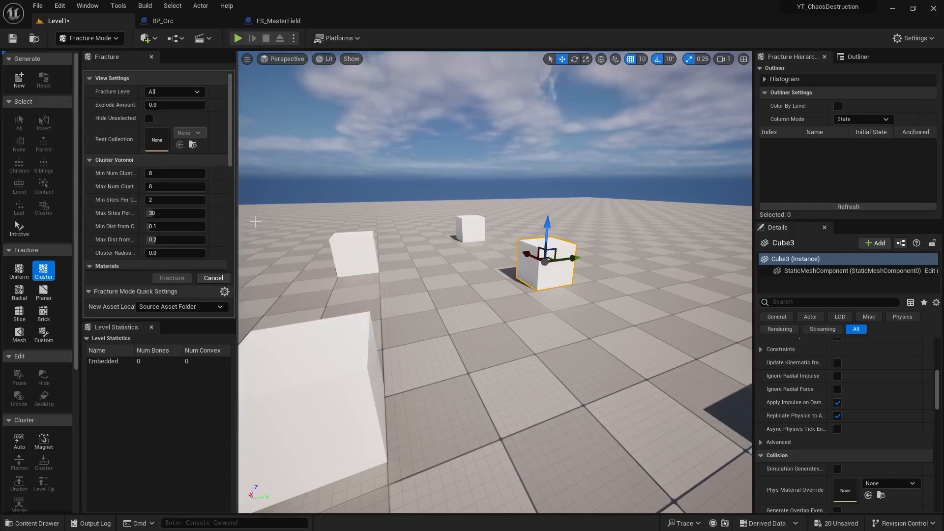
click(20, 79)
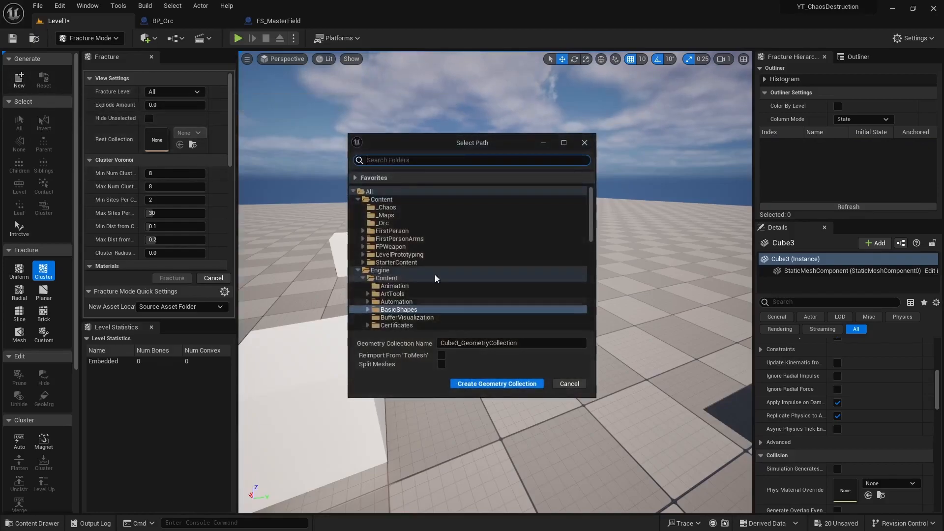
click(387, 208)
click(497, 384)
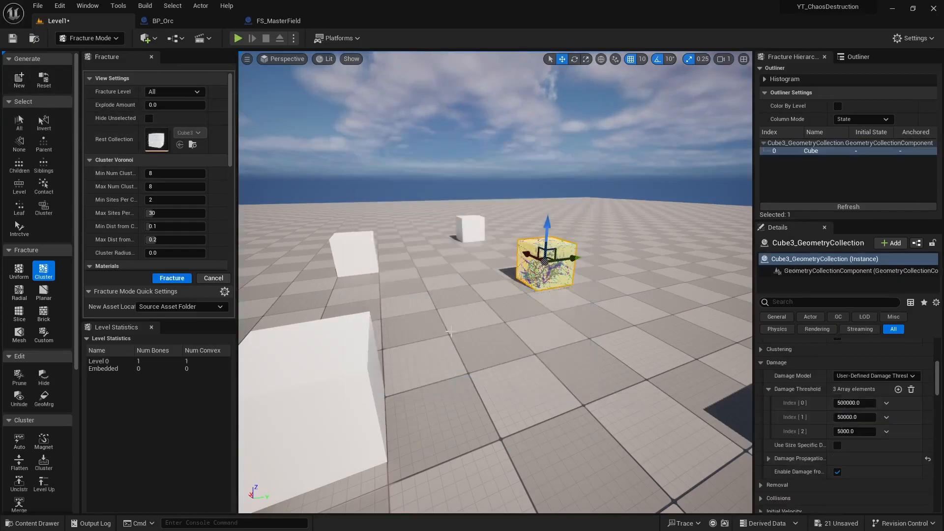
click(19, 291)
click(173, 278)
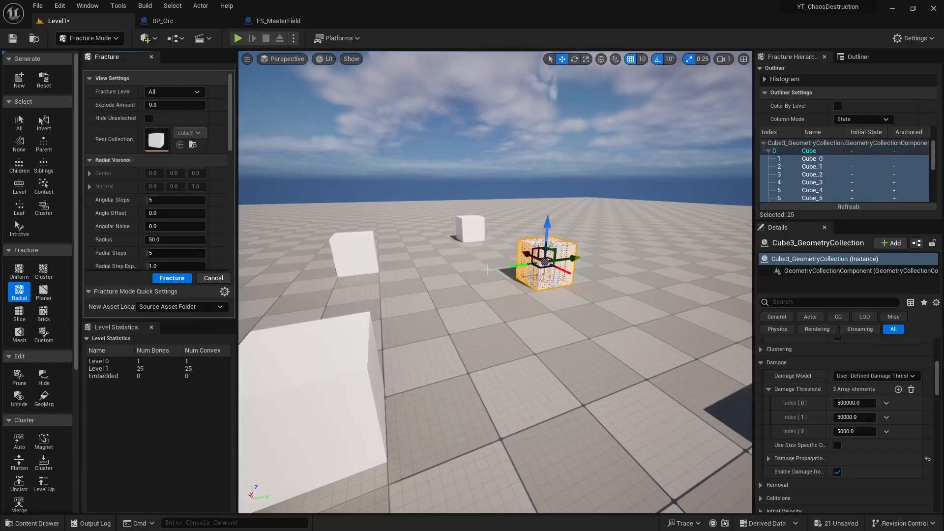
Step: Create Cube4_GeometryCollection from the fourth cube in the _Chaos folder
click(353, 251)
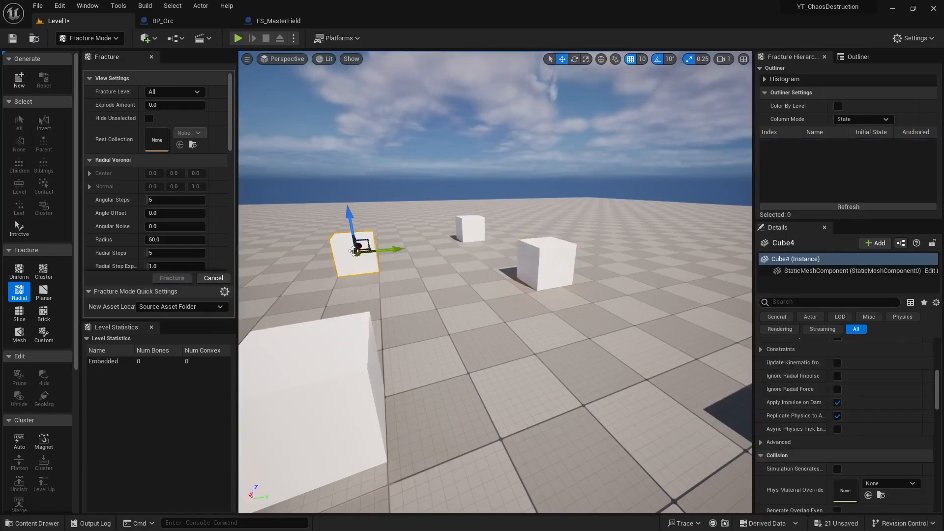
click(19, 79)
click(382, 200)
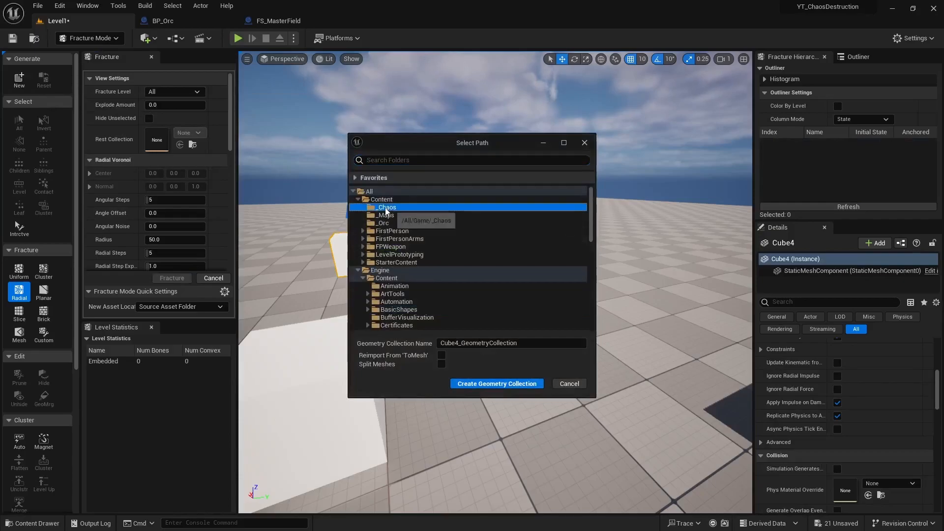
click(484, 381)
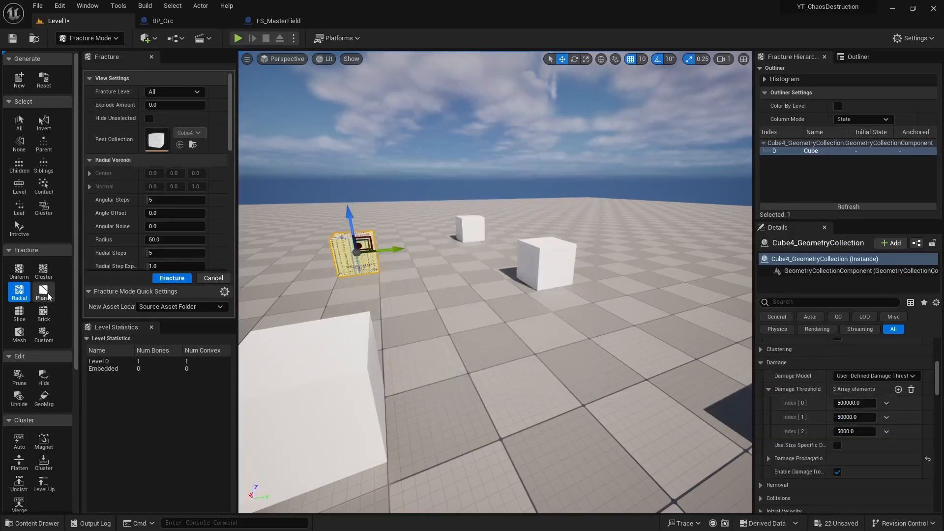
Step: Set up a Planar fracture on the fourth cube and tilt its cutting plane diagonally
click(45, 292)
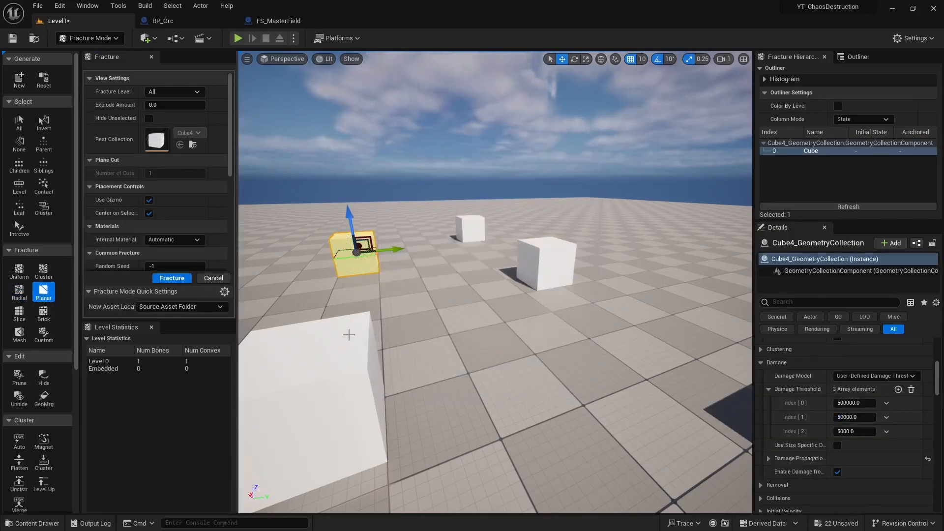
key(w)
right_drag(451, 340, 622, 320)
key(a)
key(s)
key(q)
middle_drag(474, 349, 459, 329)
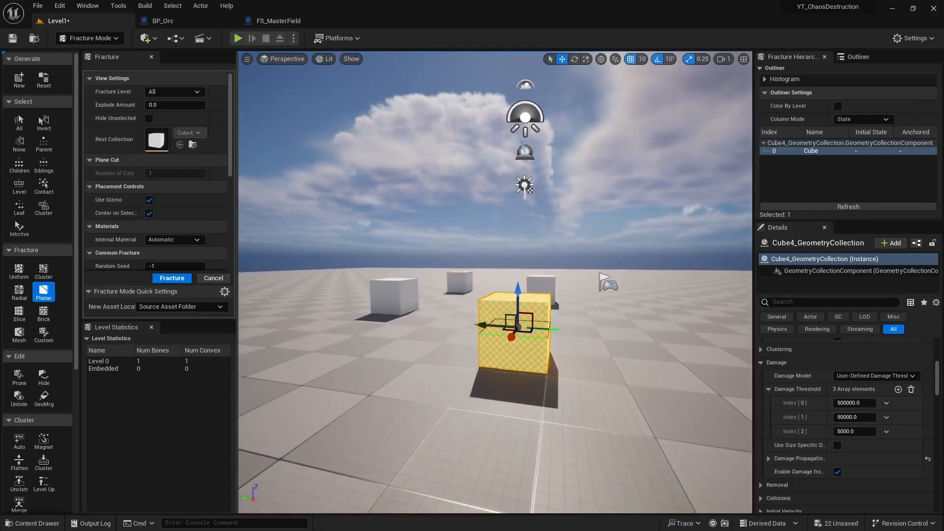
scroll(474, 349, up, 2)
scroll(474, 349, down, 1)
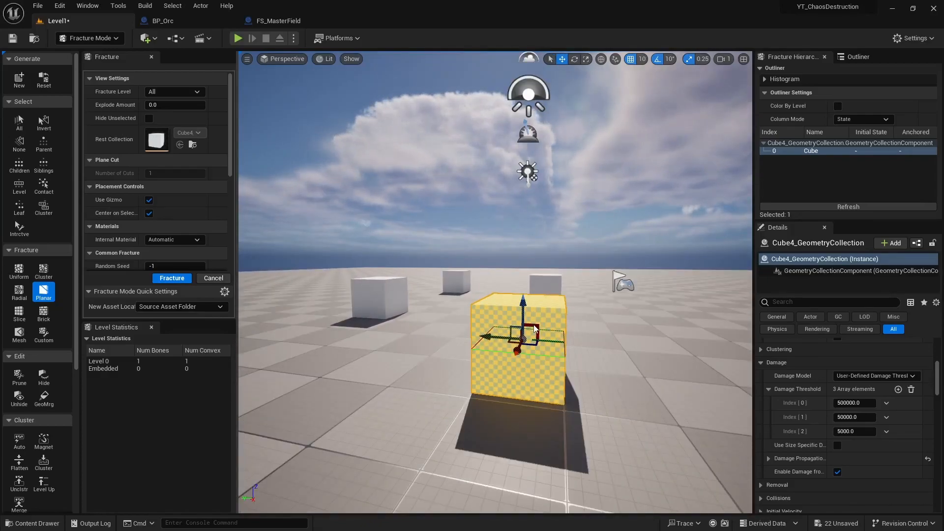
shift+drag(521, 333, 568, 306)
middle_drag(650, 343, 521, 348)
key(e)
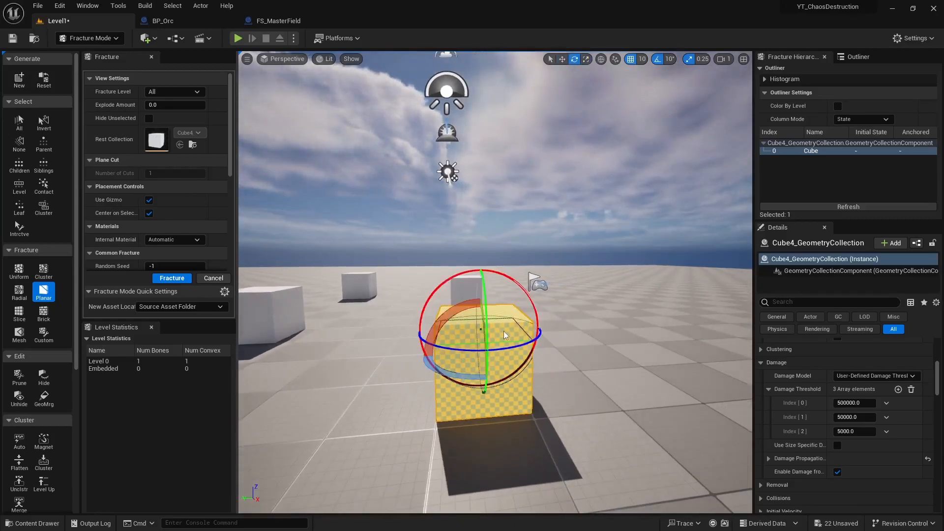
drag(530, 297, 544, 323)
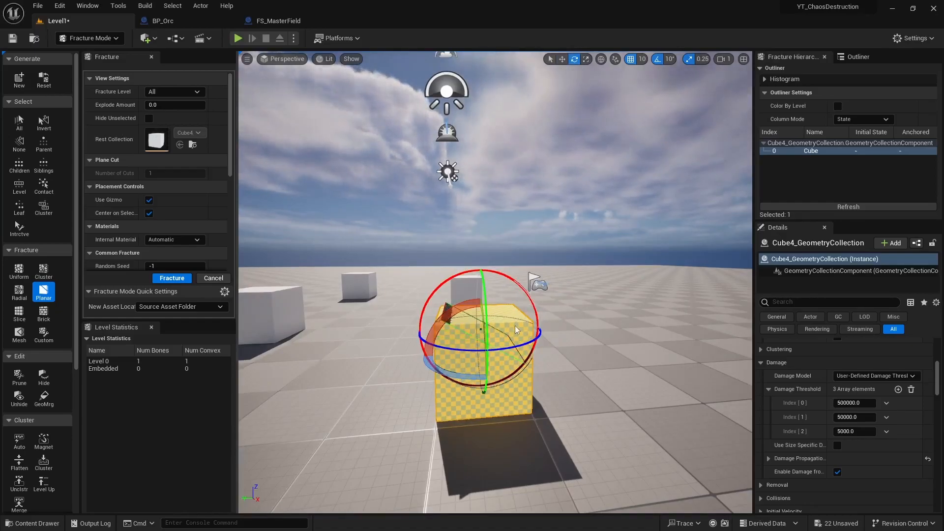
Step: Shift the tilted cutting plane across an upper corner of the fourth cube and fracture it there
key(w)
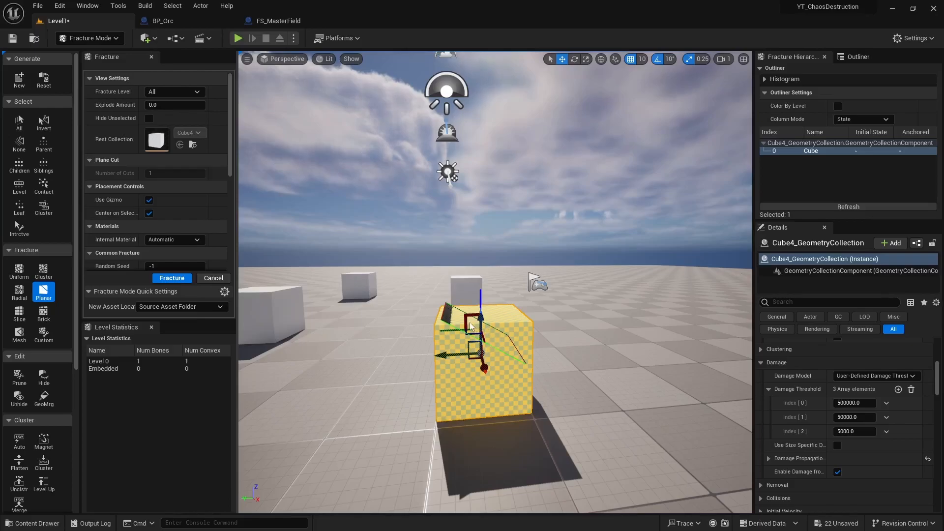
drag(468, 325, 483, 322)
middle_drag(535, 347, 576, 343)
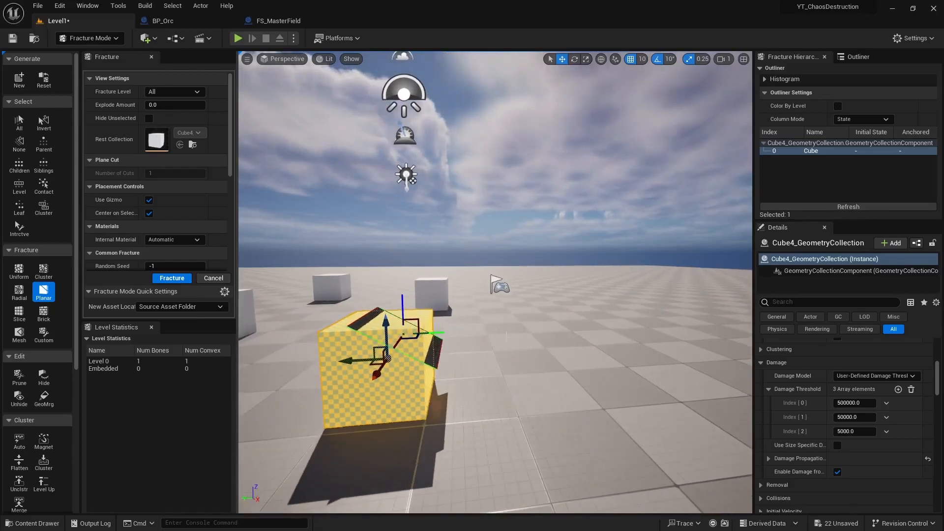
click(173, 278)
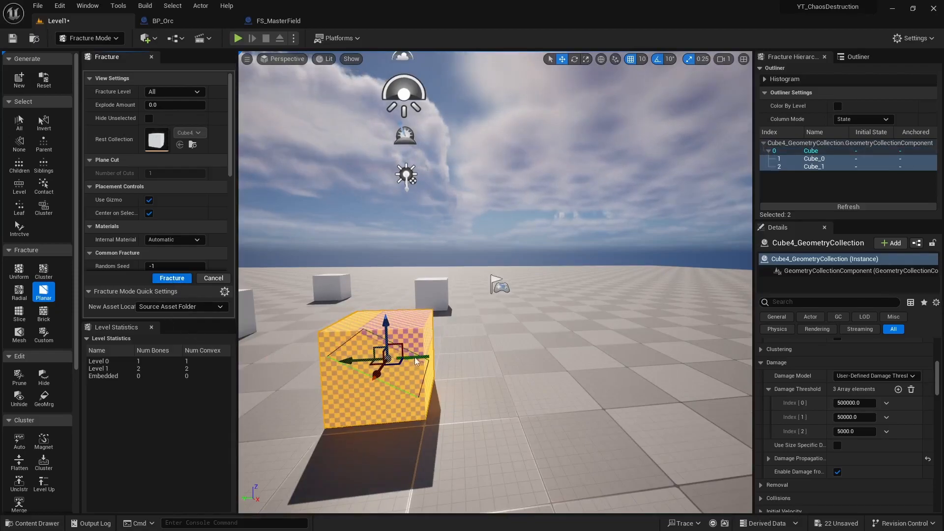
Step: Reposition the cutting plane on the fourth cube and rotate it to slope the opposite way for a second cut
drag(419, 357, 402, 358)
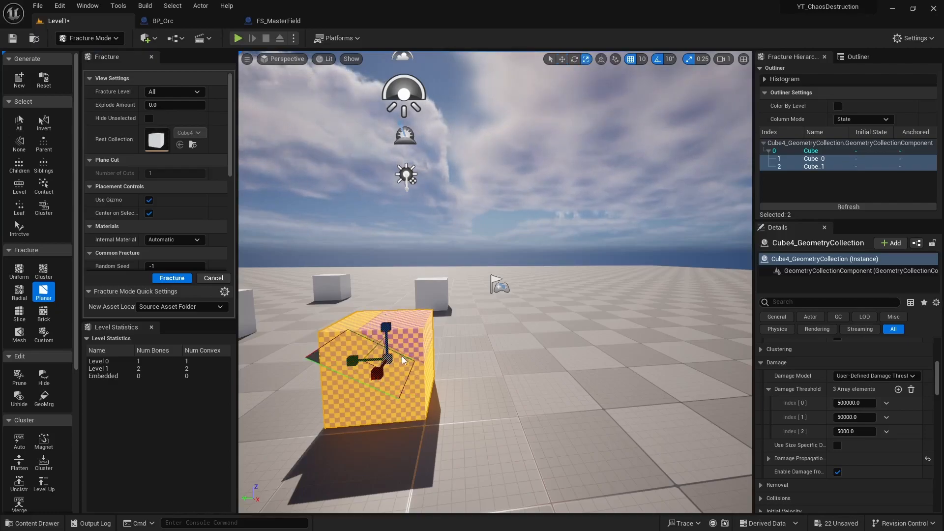
key(e)
drag(398, 313, 299, 311)
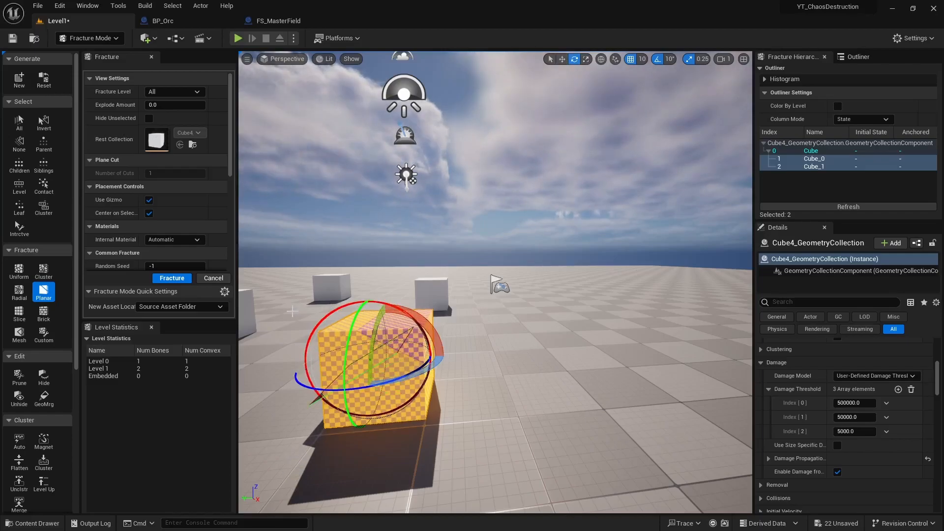
key(w)
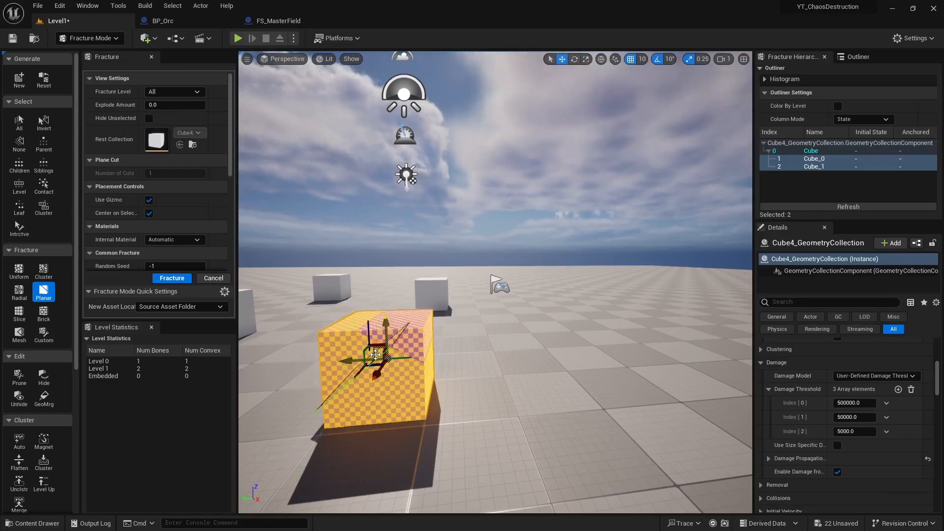
Step: Move the cutting plane to the opposite upper corner of the fourth cube and fracture both existing pieces with it
middle_drag(408, 366, 449, 353)
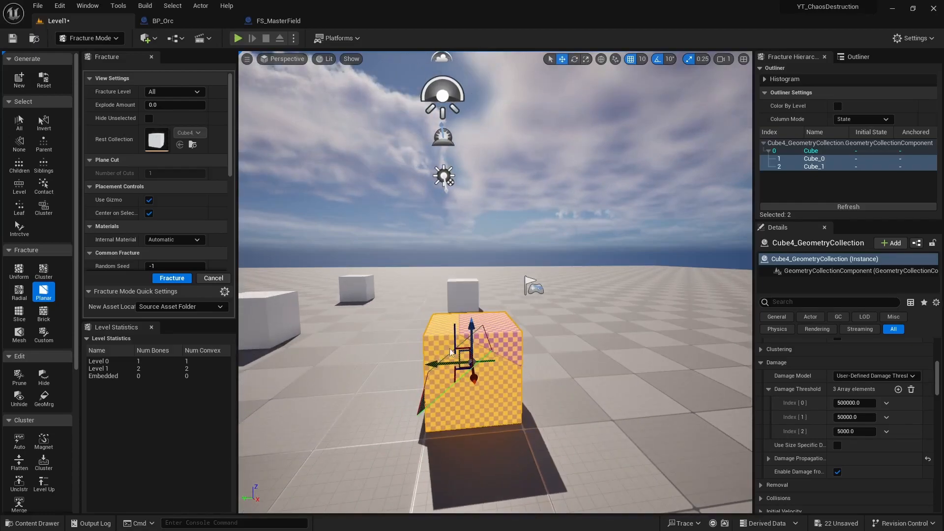
drag(464, 349, 458, 319)
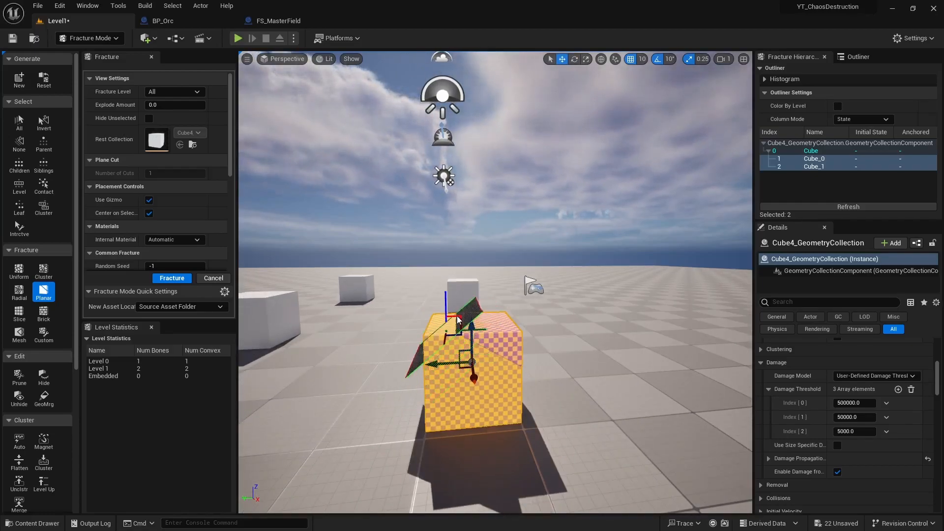
middle_drag(435, 340, 551, 356)
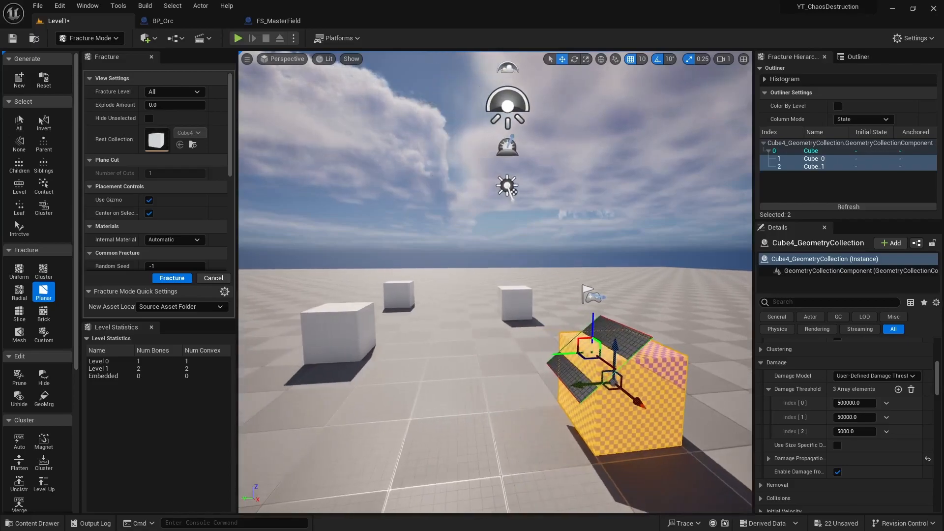
right_drag(492, 320, 498, 291)
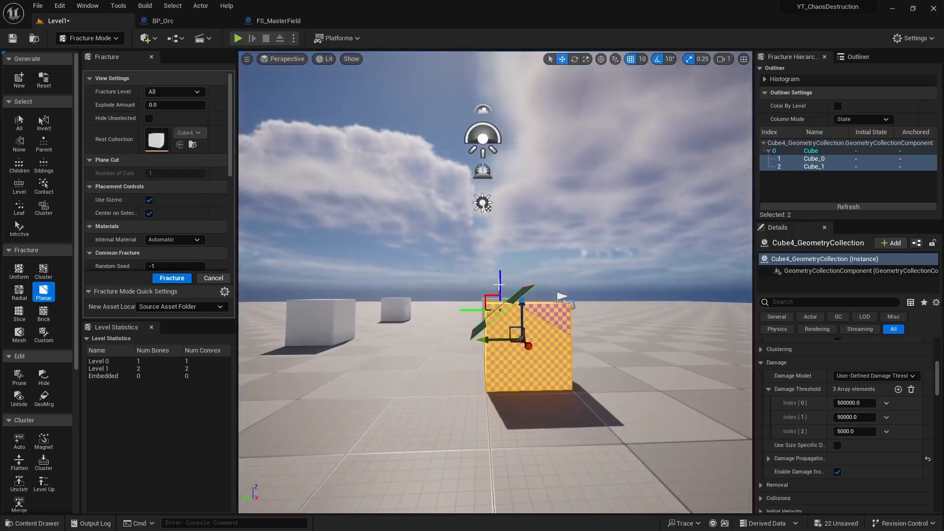
drag(499, 294, 499, 296)
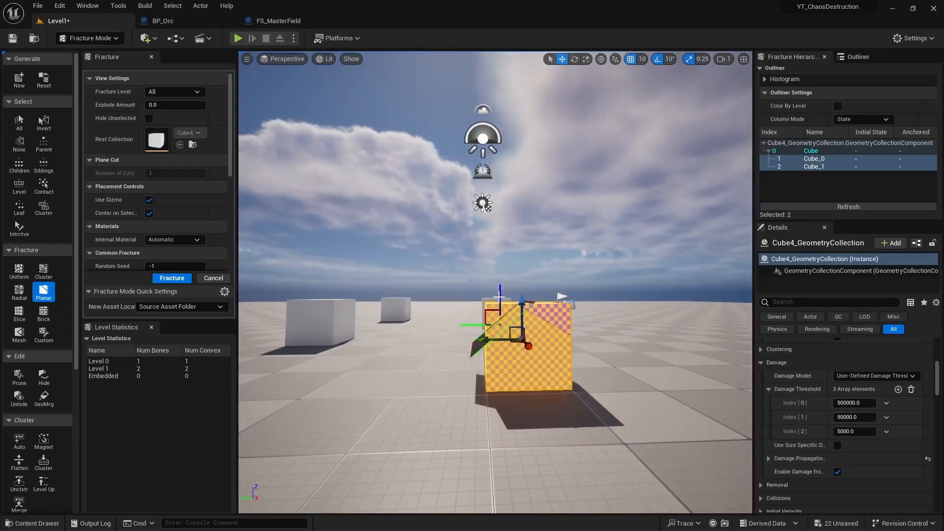
click(172, 278)
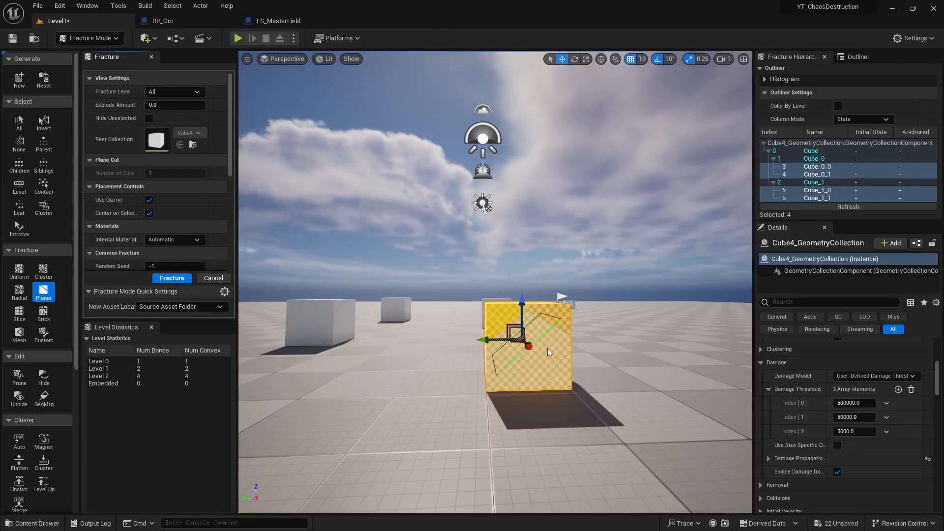
Step: Examine the fractured cubes by selecting them one after another in the level
key(d)
right_drag(549, 354, 502, 355)
key(d)
click(509, 349)
click(503, 356)
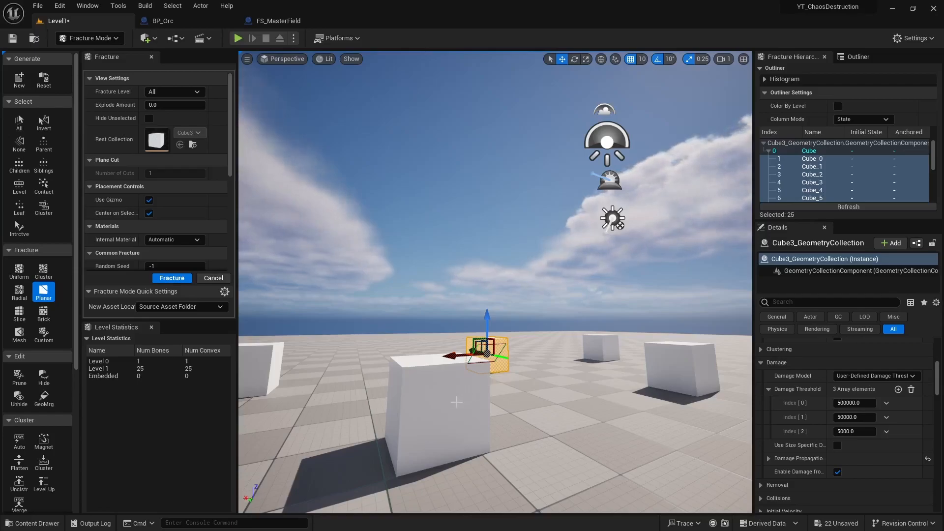
click(456, 402)
click(681, 370)
click(606, 350)
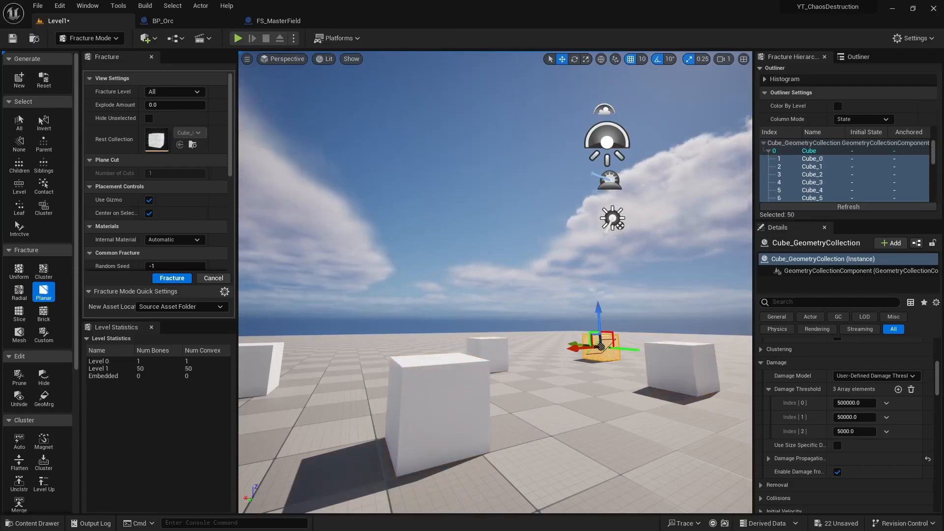
click(445, 391)
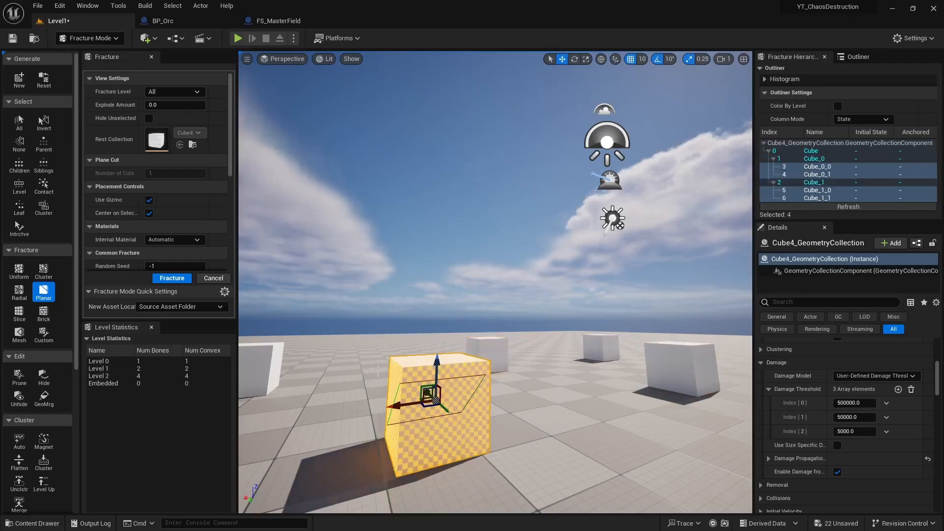
Step: Duplicate Cube5 along its X axis to add a sixth cube, and select the original Cube5 again
click(277, 357)
right_drag(423, 403, 305, 403)
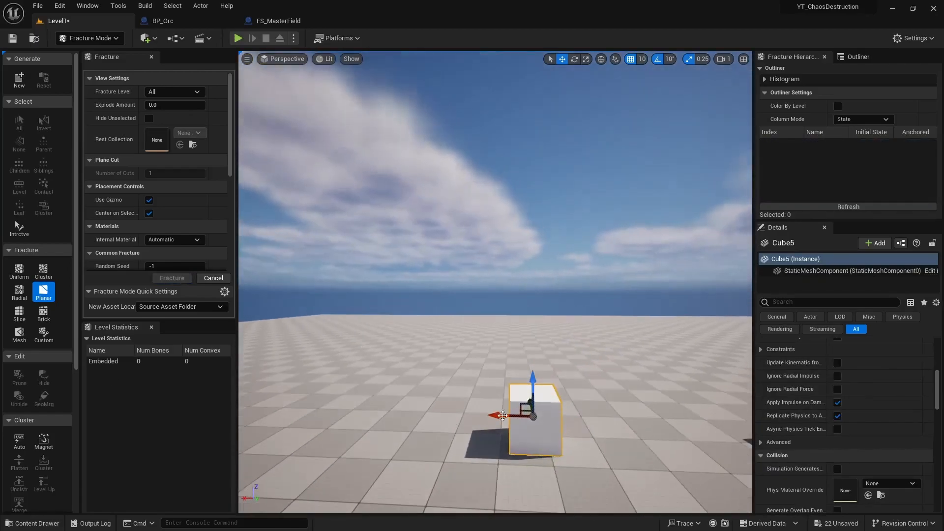
right_click(528, 445)
click(422, 406)
click(525, 419)
alt+drag(494, 413, 253, 405)
click(505, 404)
click(520, 410)
key(a)
mouse_move(618, 439)
right_down()
mouse_move(698, 457)
mouse_move(619, 439)
right_up()
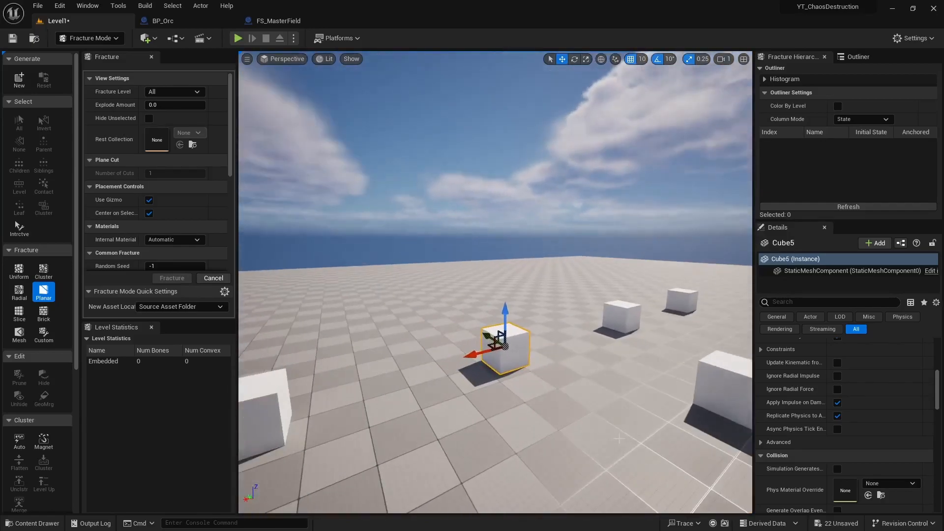
Step: Choose the Slice fracture method and create Cube5_GeometryCollection from the fifth cube in the _Chaos folder
click(19, 313)
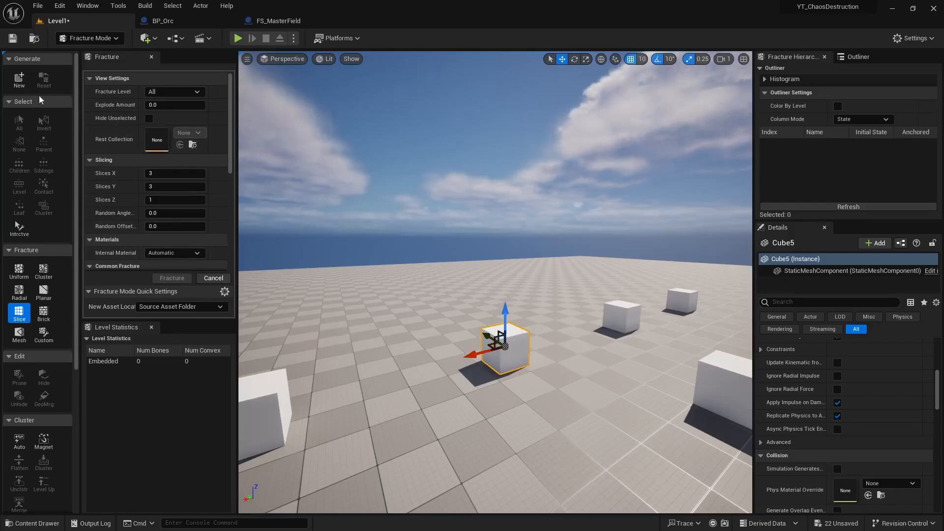
click(22, 82)
click(388, 207)
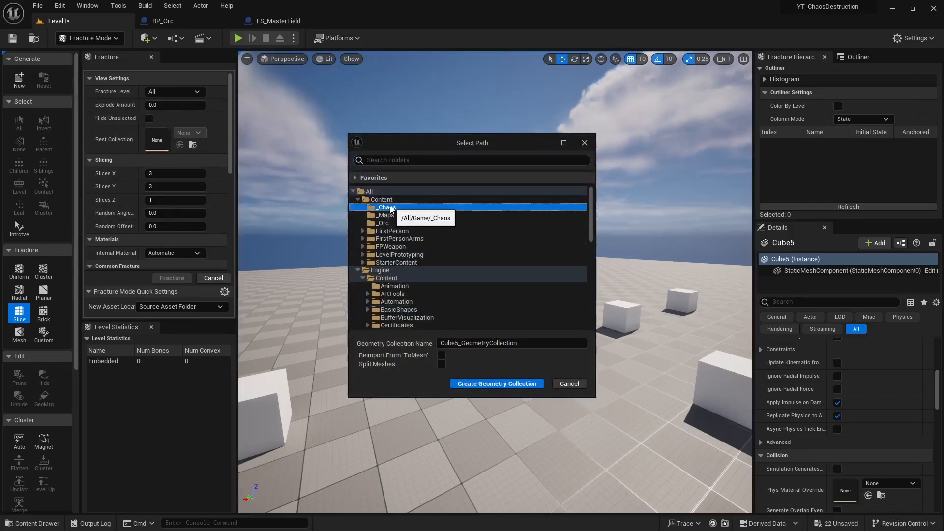
click(493, 384)
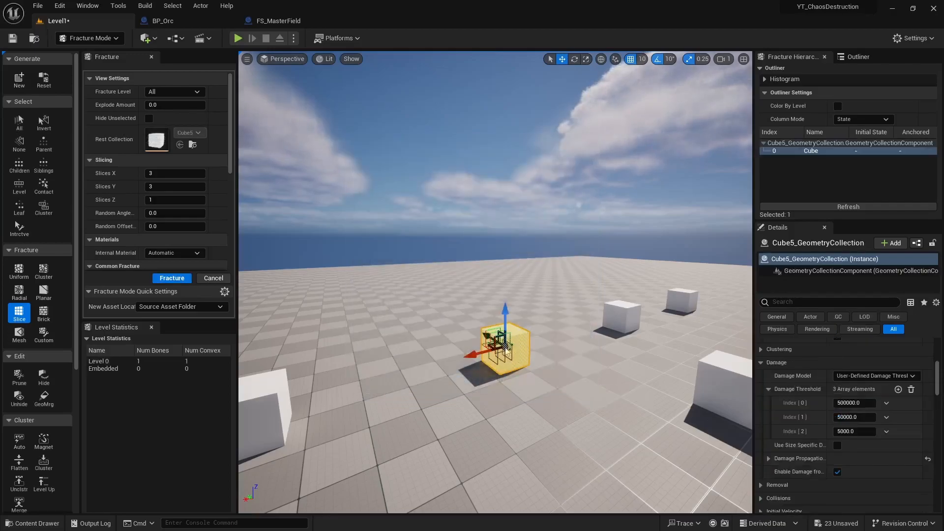
Step: Fracture the fifth cube using 9 slices in X, 9 in Y and 3 in Z
click(190, 170)
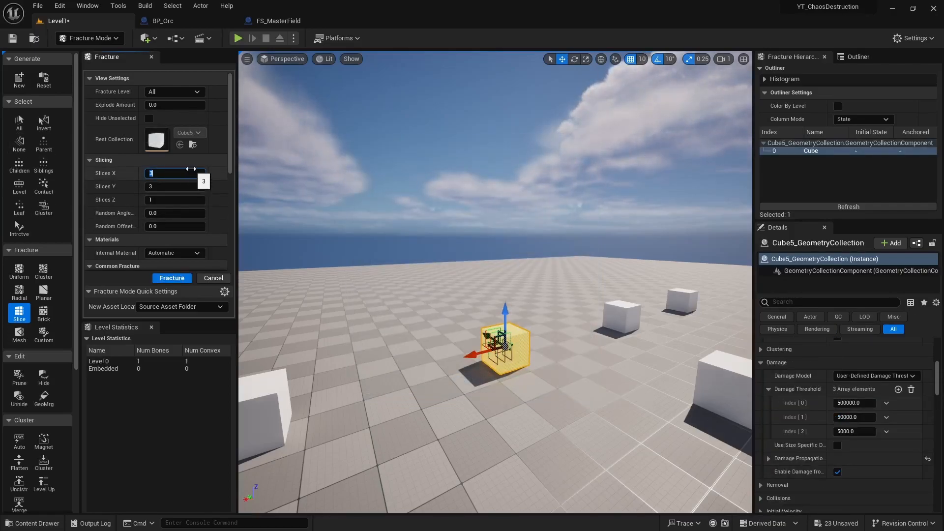
key(Tab)
text(9)
key(Tab)
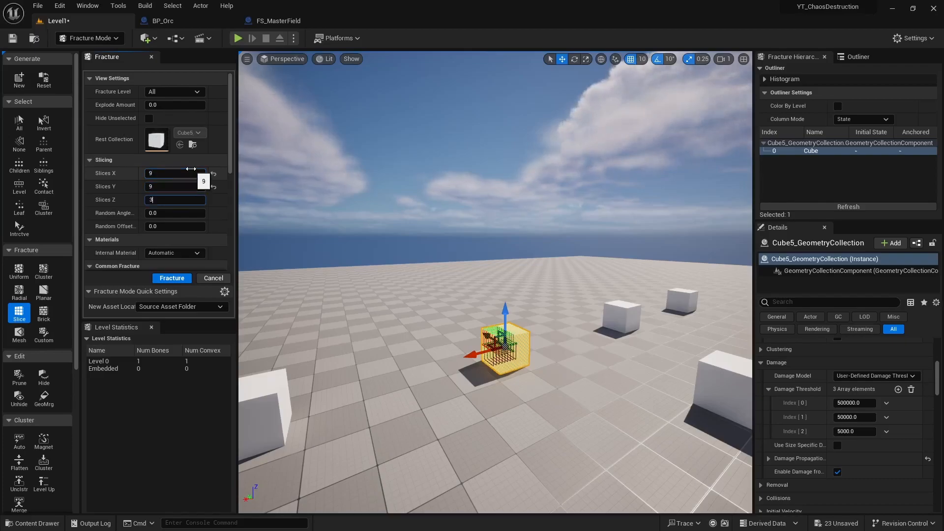
text(3)
key(Tab)
click(173, 279)
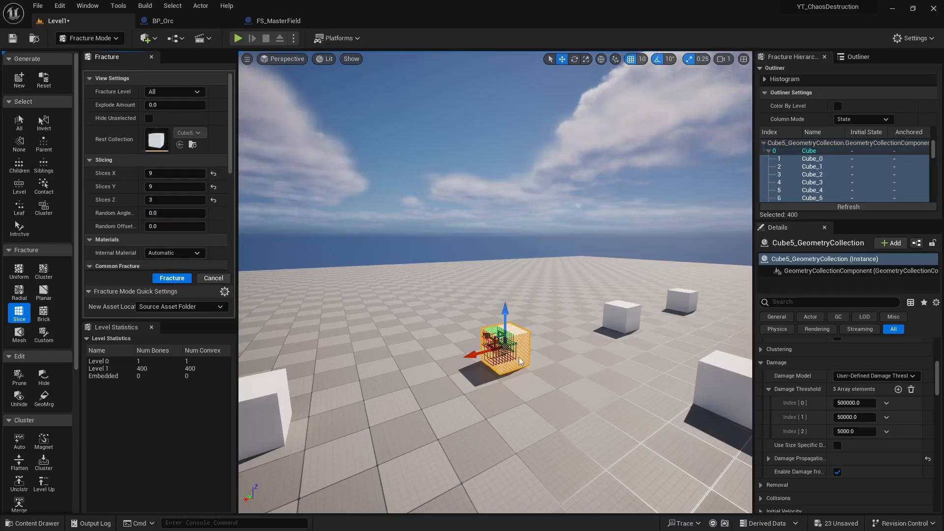
Step: Create Cube6_GeometryCollection from the sixth cube in the _Chaos folder and choose the Mesh fracture method for it
scroll(525, 374, up, 5)
middle_drag(527, 377, 568, 457)
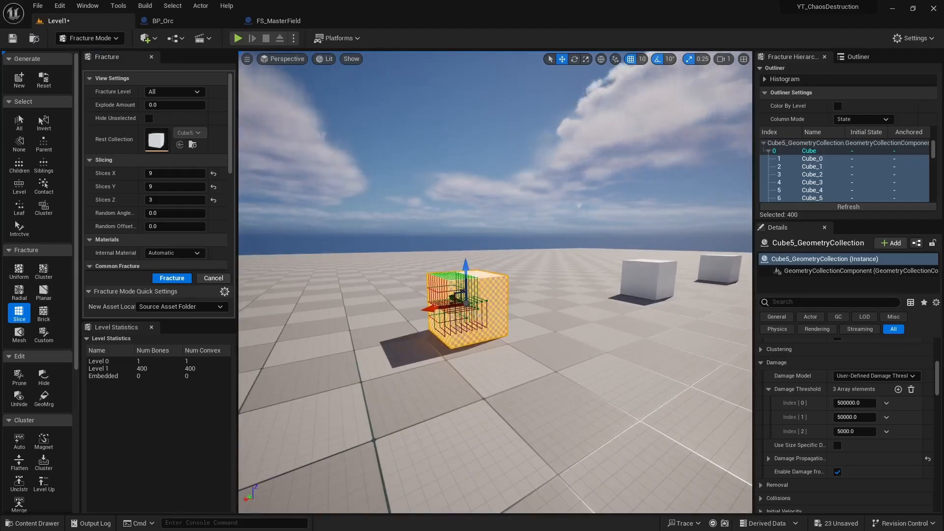
middle_drag(490, 309, 502, 302)
scroll(502, 302, down, 4)
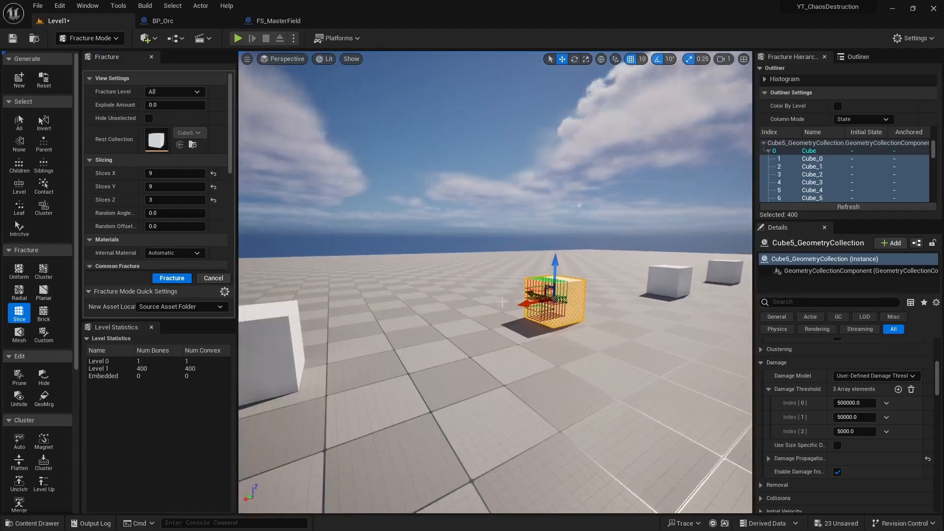
click(276, 338)
click(383, 199)
click(497, 383)
key(f)
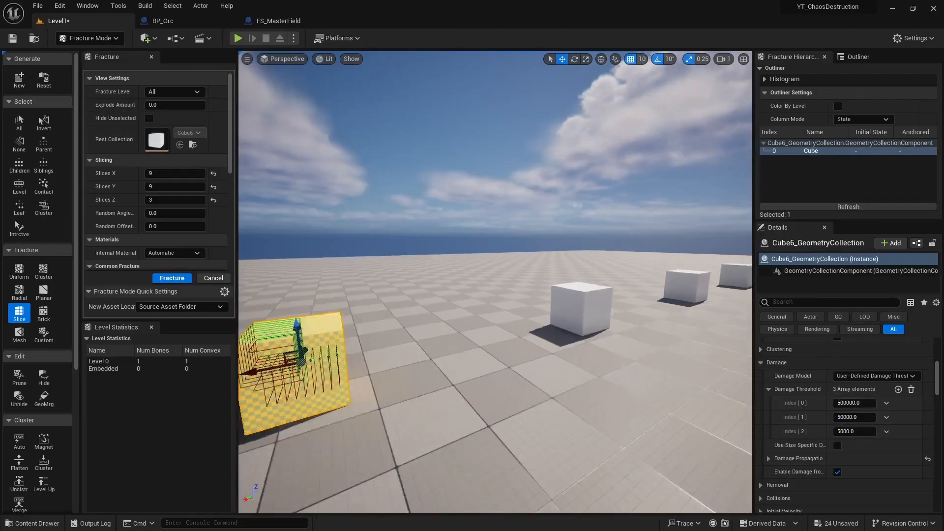
click(20, 333)
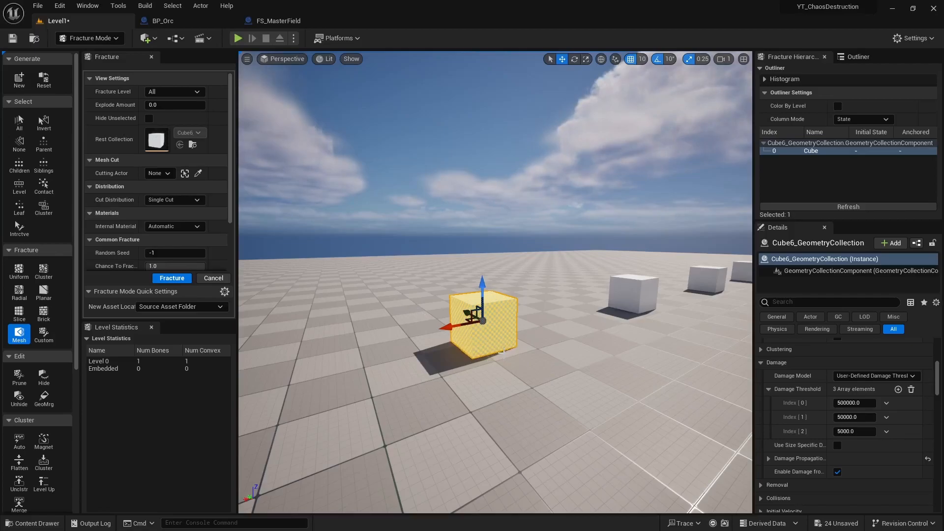
Step: Add a Cube shape to the level and move it beside the sixth cube along the X axis
scroll(531, 362, down, 1)
middle_drag(531, 362, 539, 353)
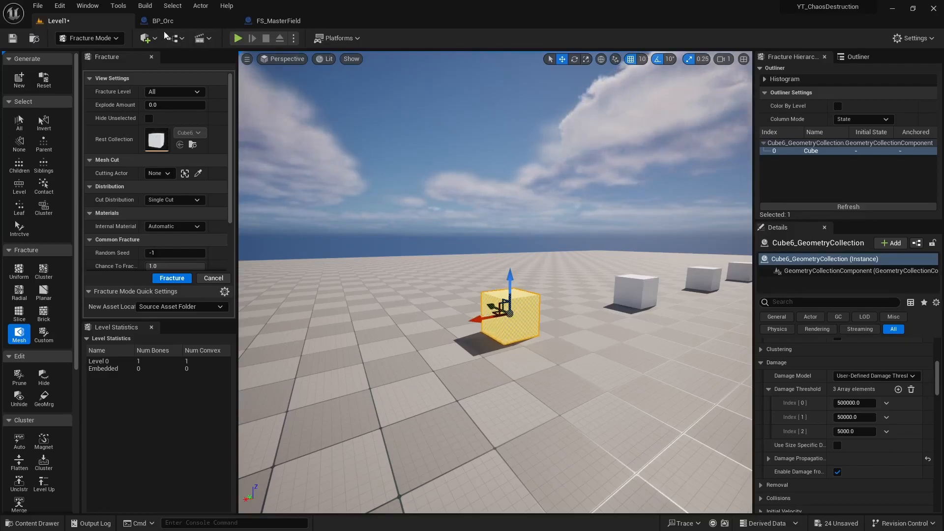
click(146, 38)
mouse_move(184, 151)
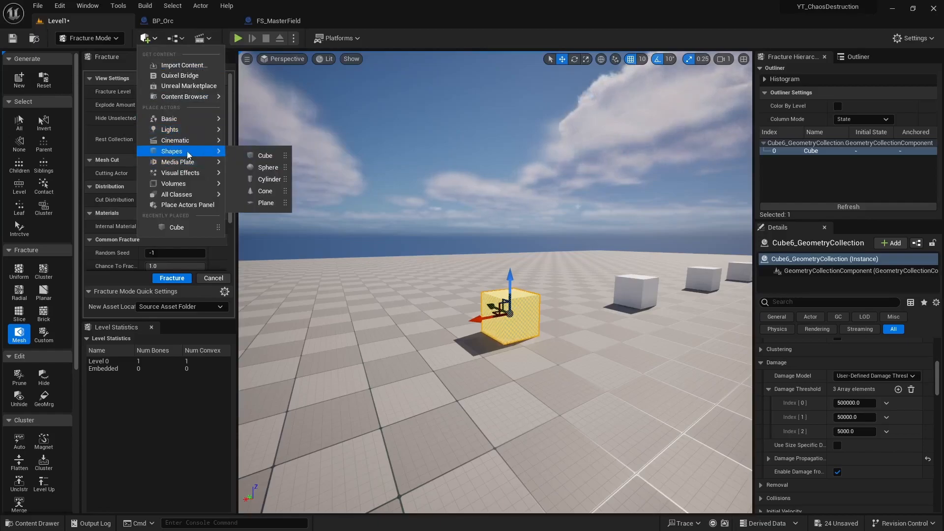
click(265, 156)
drag(461, 287, 393, 291)
Step: Turn off scale snapping and scale the new cube down in Z and X into a thin, narrow slab
key(r)
drag(420, 258, 420, 287)
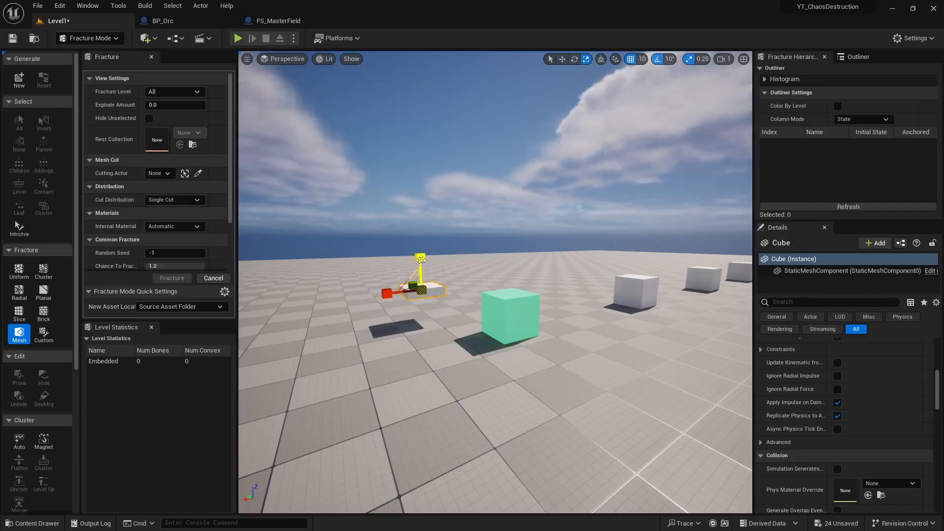
drag(388, 293, 393, 294)
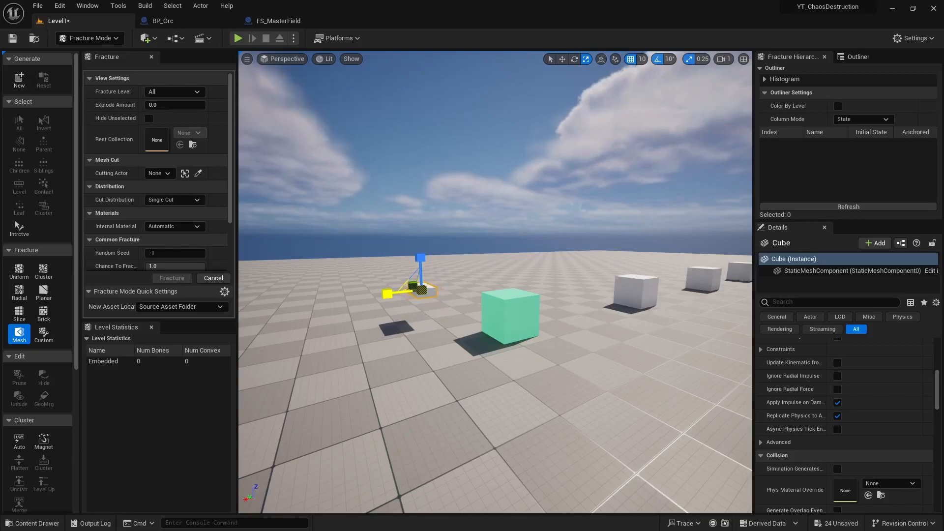
scroll(396, 295, up, 5)
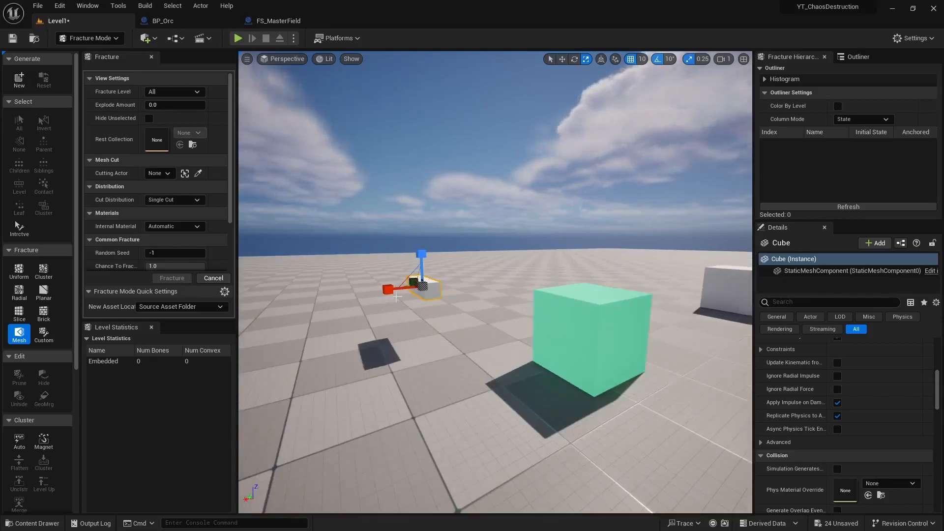
scroll(396, 296, up, 3)
middle_drag(568, 196, 533, 189)
click(688, 59)
drag(459, 266, 458, 279)
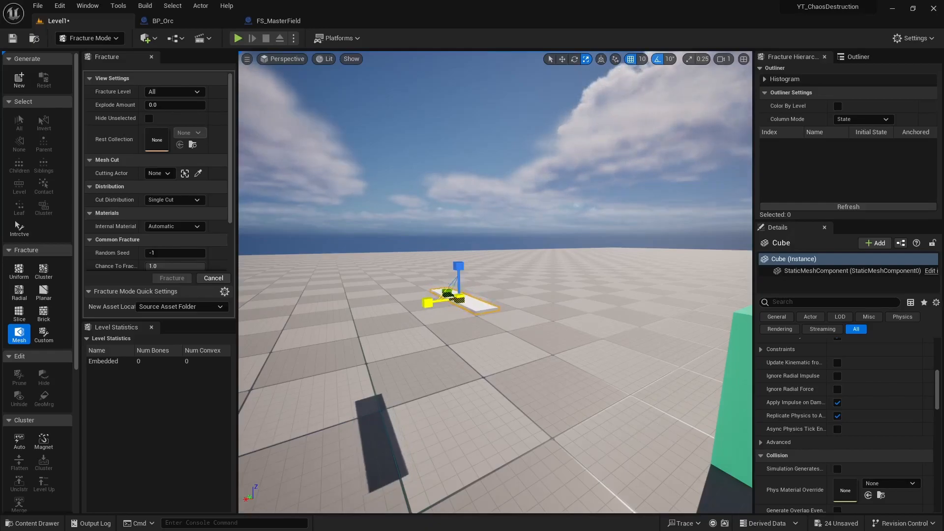
scroll(513, 278, down, 3)
Step: Select Cube6_GeometryCollection again and pick the thin slab as the Cutting Actor for the mesh cut
key(w)
scroll(517, 275, down, 2)
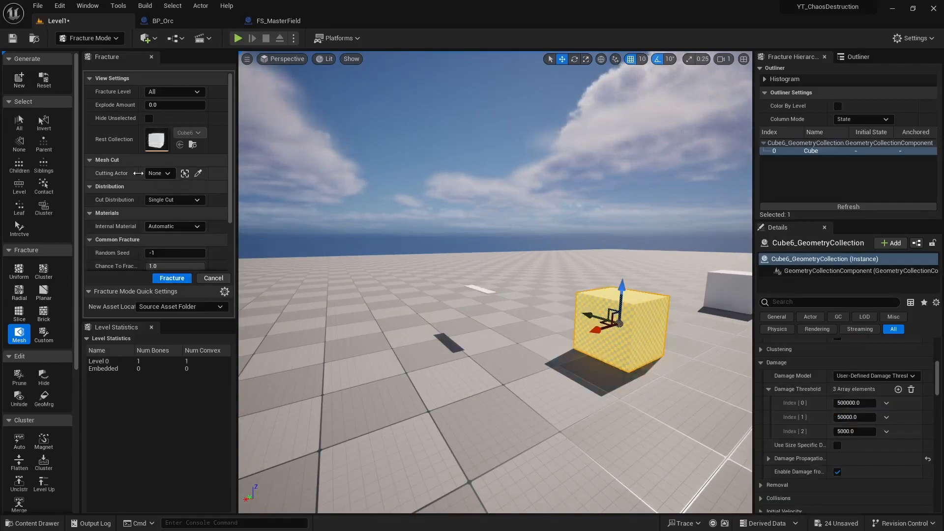
click(199, 173)
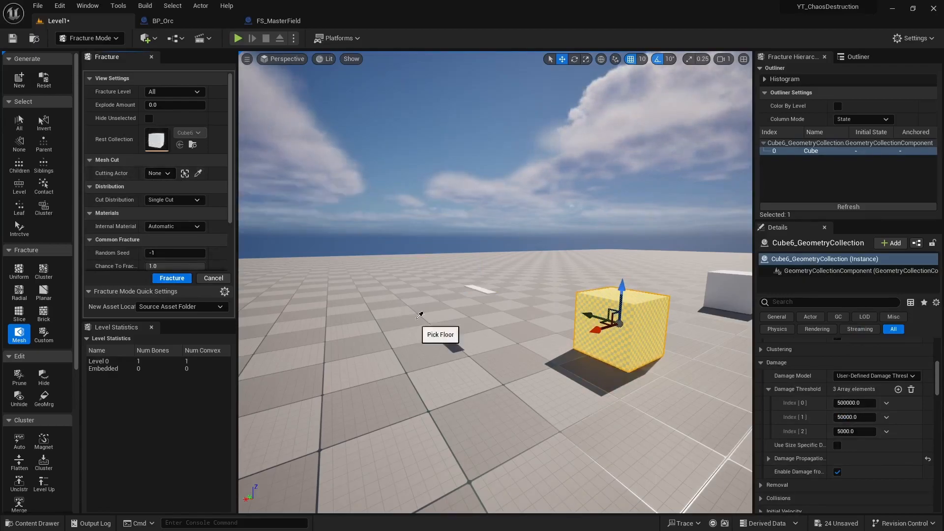
click(481, 289)
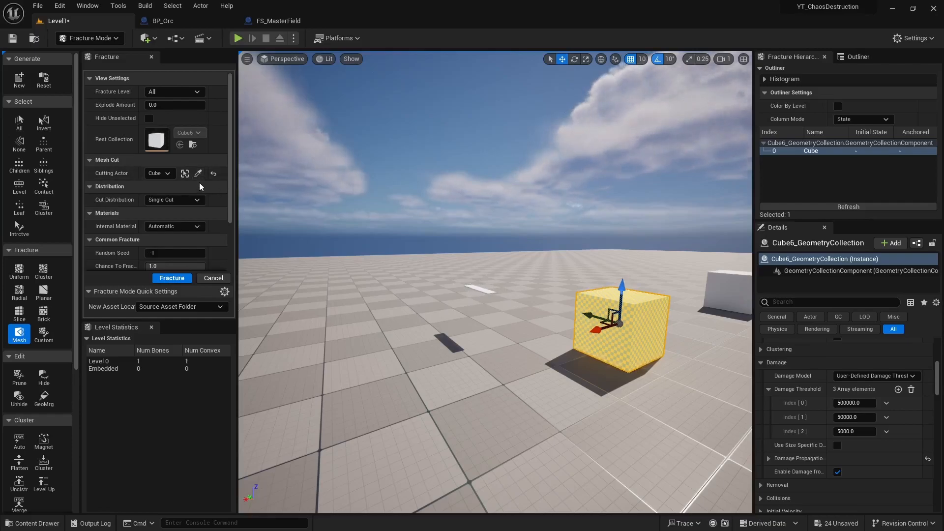
Step: Fracture the sixth cube with a Uniform Random cut distribution and 3 as the number to scatter
click(191, 199)
click(185, 219)
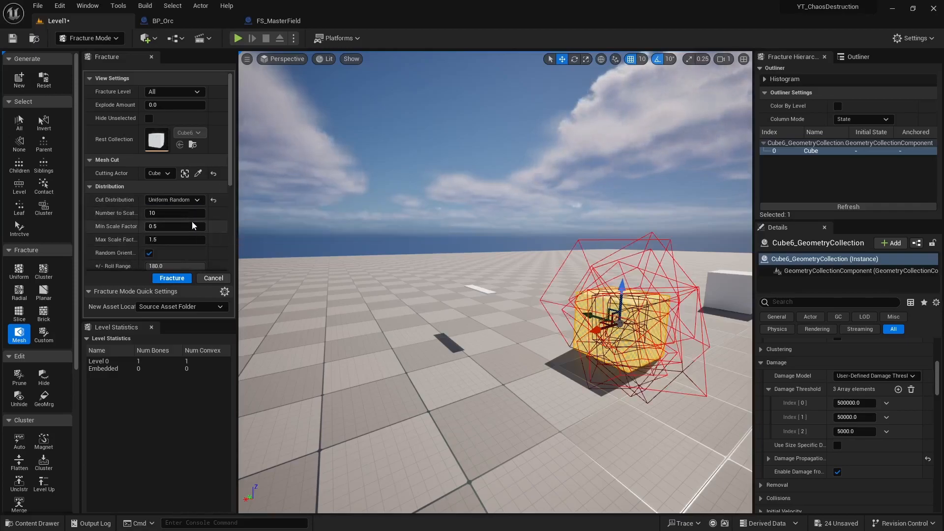
click(187, 211)
text(3)
key(Return)
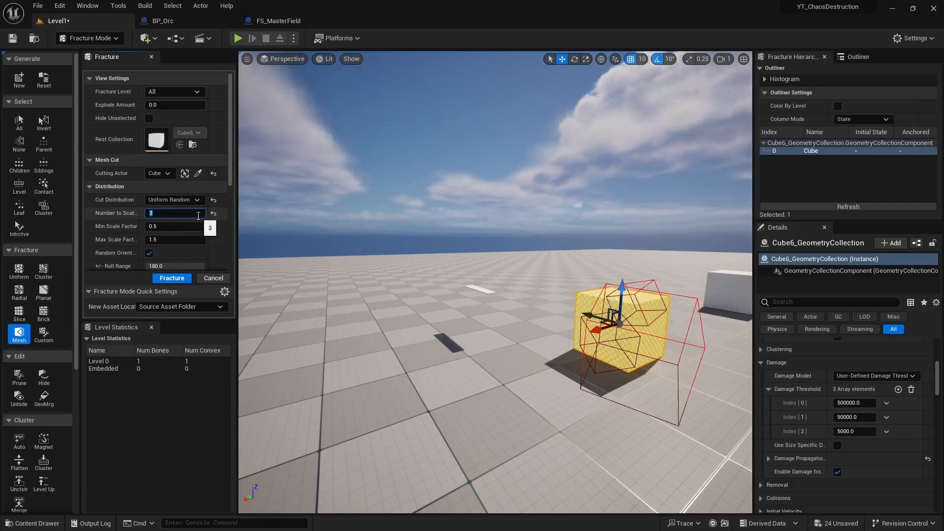
middle_drag(328, 301, 307, 288)
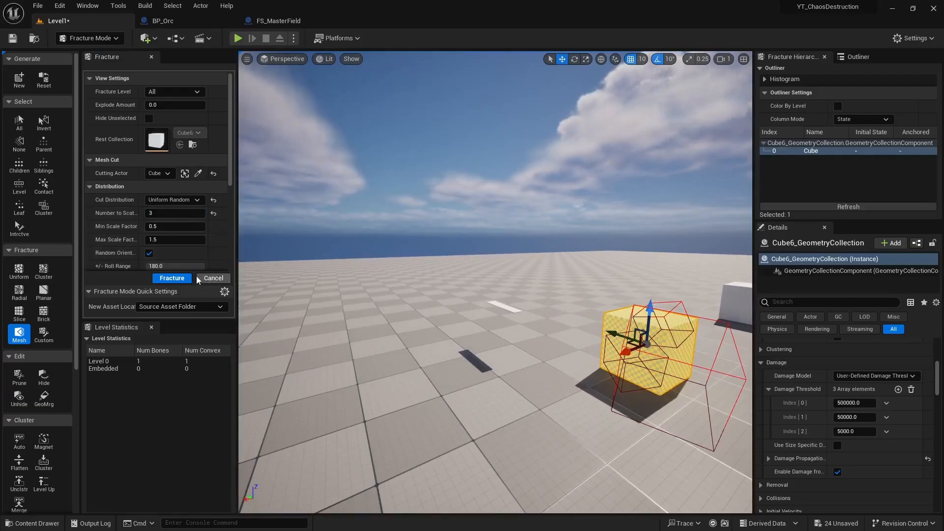
click(172, 278)
Step: Preview the mesh-cut pieces by raising the Explode Amount to 1.0, inspect them, and return it to 0.0
key(shift+e)
key(shift+e)
key(shift+e)
key(shift+e)
key(shift+e)
key(shift+e)
key(shift+e)
key(shift+e)
key(shift+e)
key(shift+e)
key(d)
right_drag(547, 294, 437, 302)
right_drag(581, 288, 580, 288)
key(a)
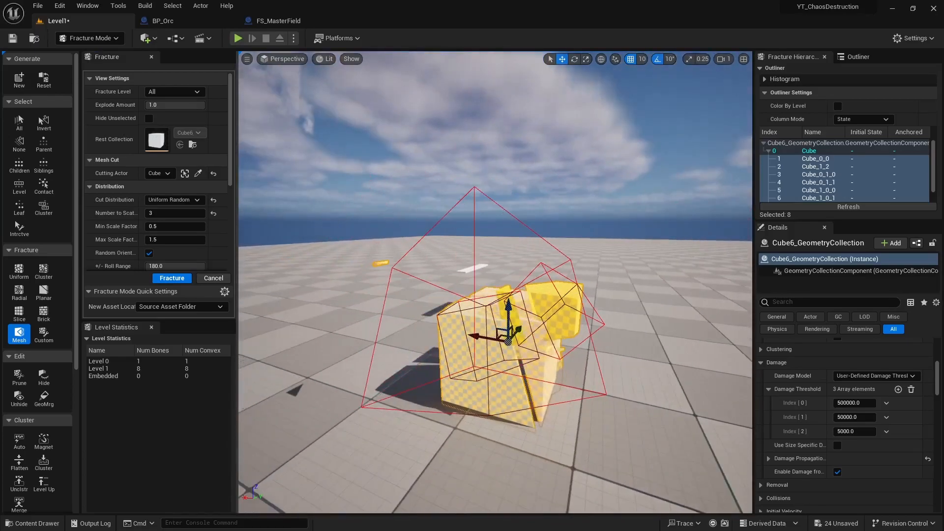
key(shift+w)
key(shift+w)
key(shift+w)
key(shift+w)
key(shift+w)
key(shift+w)
key(shift+w)
key(shift+w)
key(shift+w)
key(shift+w)
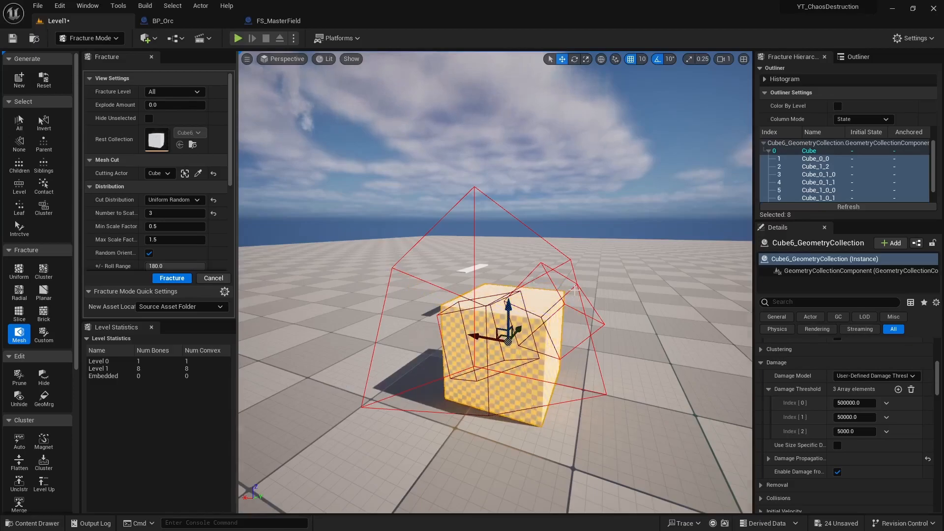
Step: Clear the "field" asset search and place BP_Pickup_Rifle from the FirstPerson Blueprints folder in front of the cubes
scroll(574, 290, down, 5)
middle_drag(592, 283, 634, 315)
scroll(592, 283, down, 4)
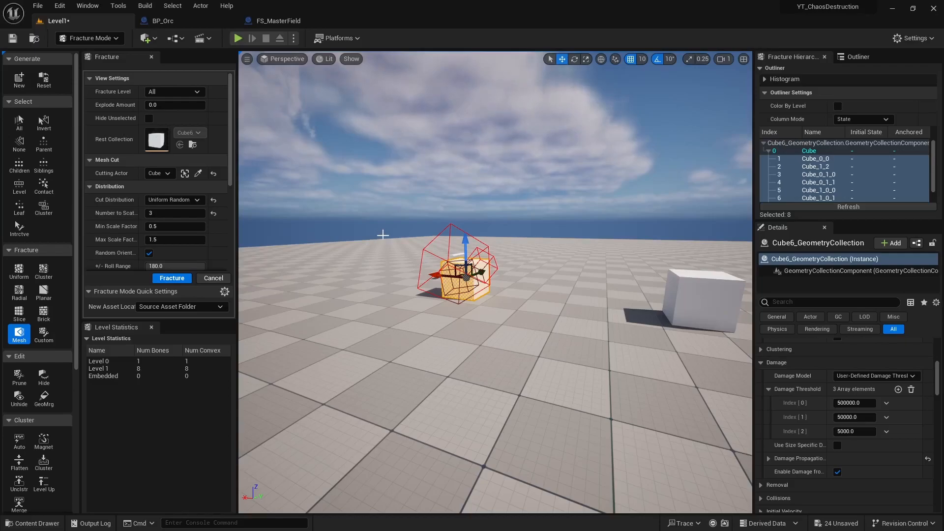
right_drag(469, 278, 418, 307)
key(d)
key(s)
key(a)
key(a)
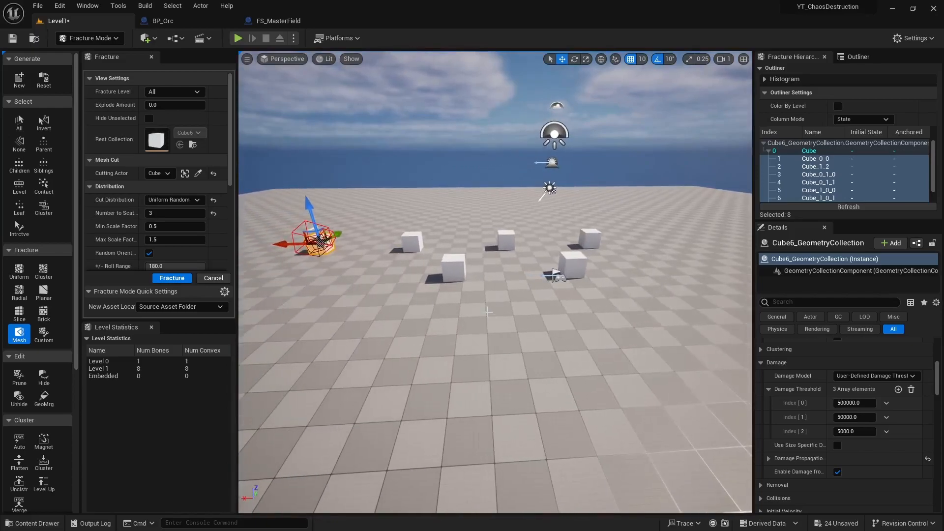
key(ctrl+space)
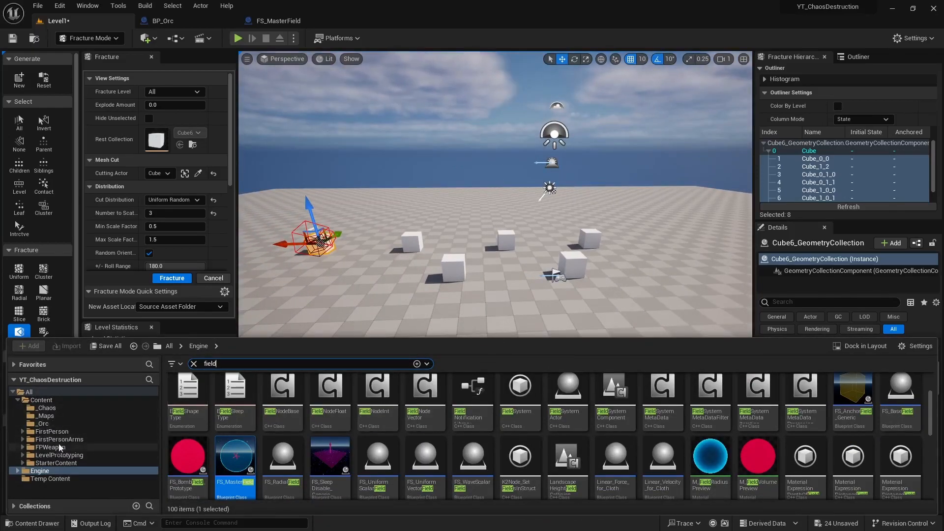
click(51, 431)
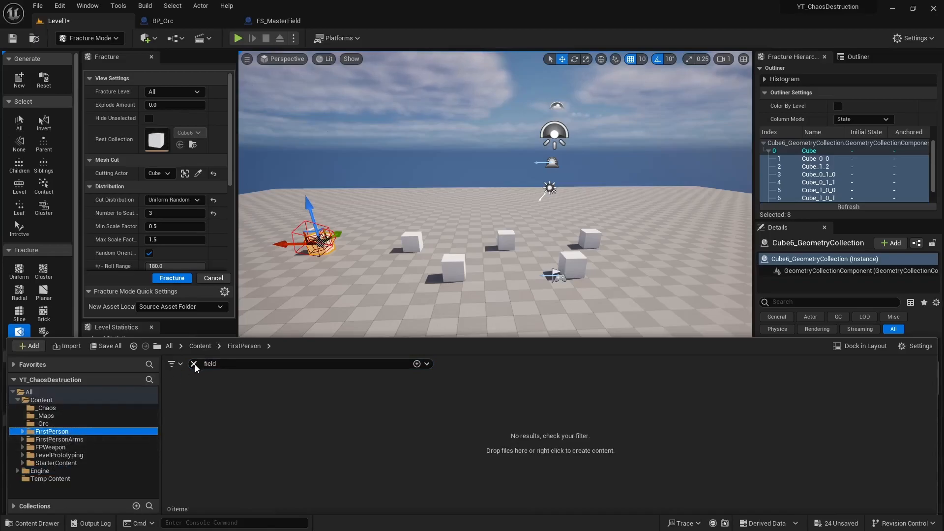
click(194, 363)
double_click(187, 395)
drag(388, 404, 495, 251)
Step: Play the level, pick up the rifle, walk among the fractured cubes, and stop the session
click(238, 38)
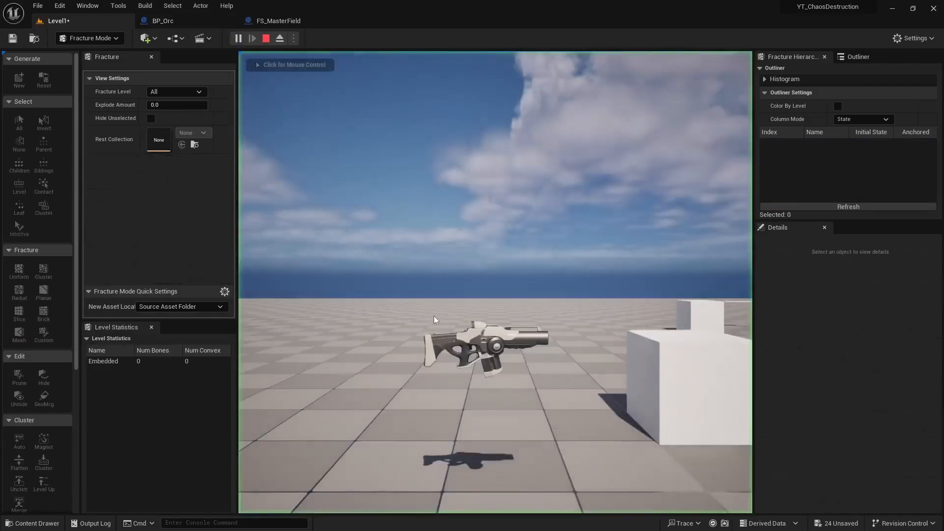
click(435, 319)
key(w)
key(w)
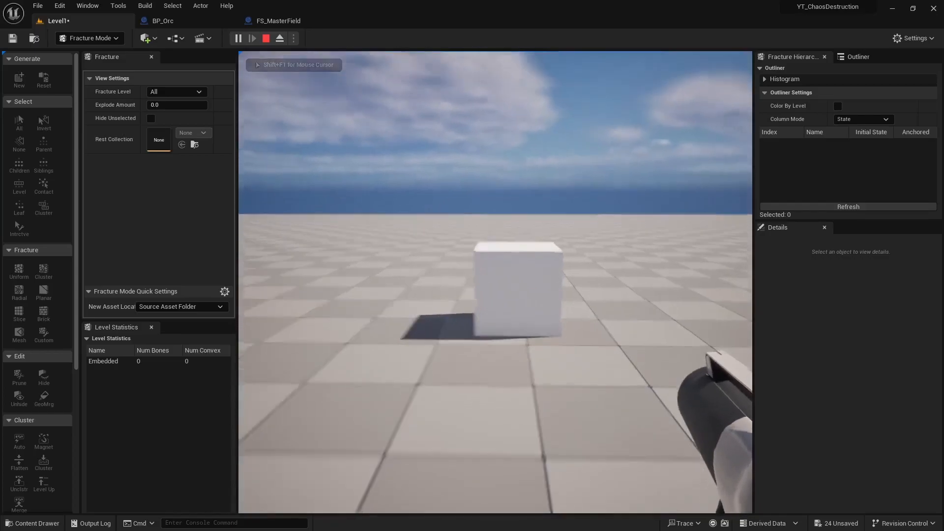
key(w)
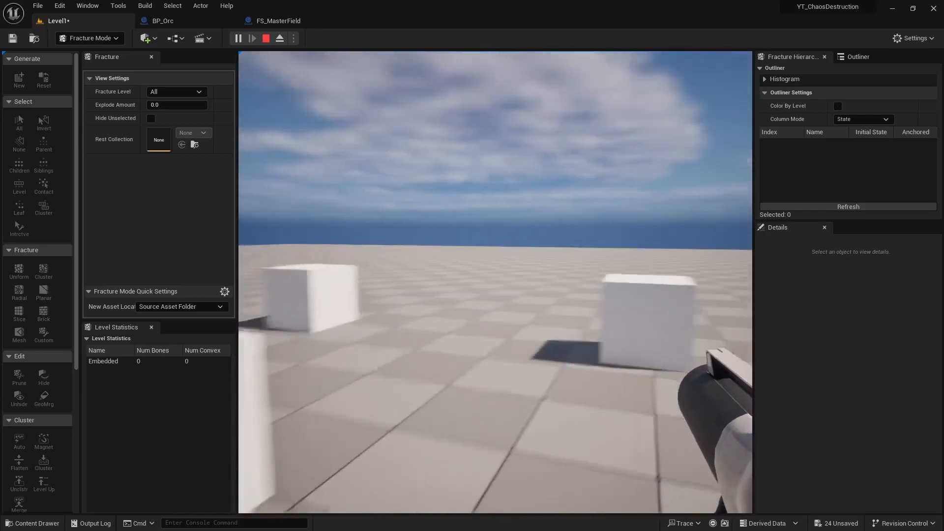
key(d)
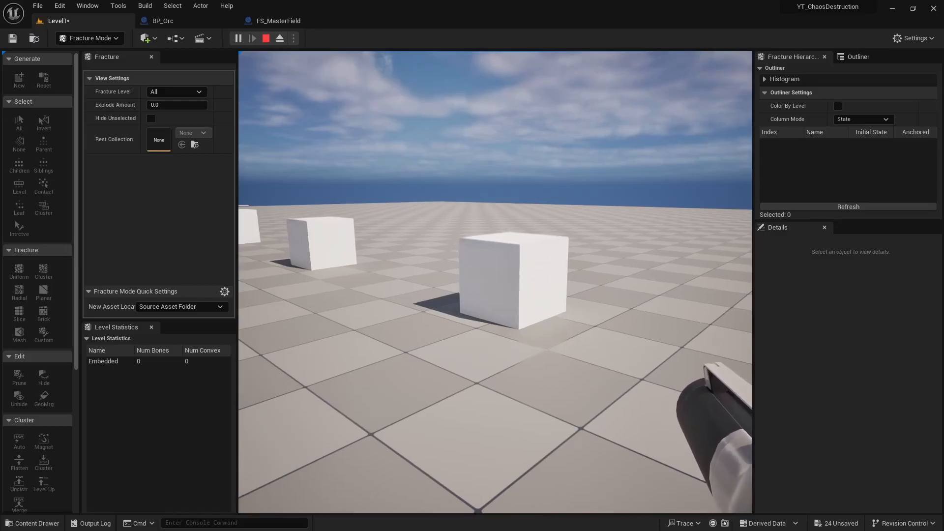
key(Escape)
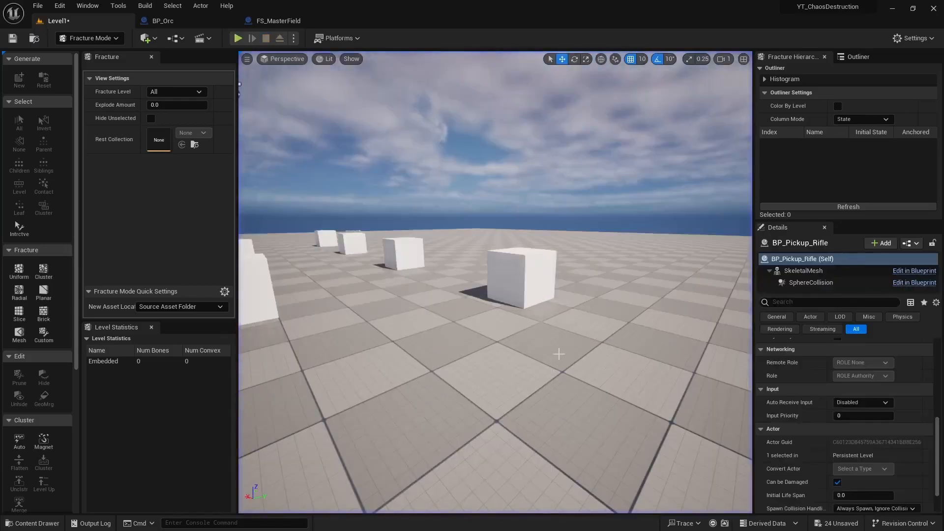
Step: Select the uniformly fractured first cube and open BP_FirstPersonProjectile from the Blueprints folder in its 3D view
click(529, 286)
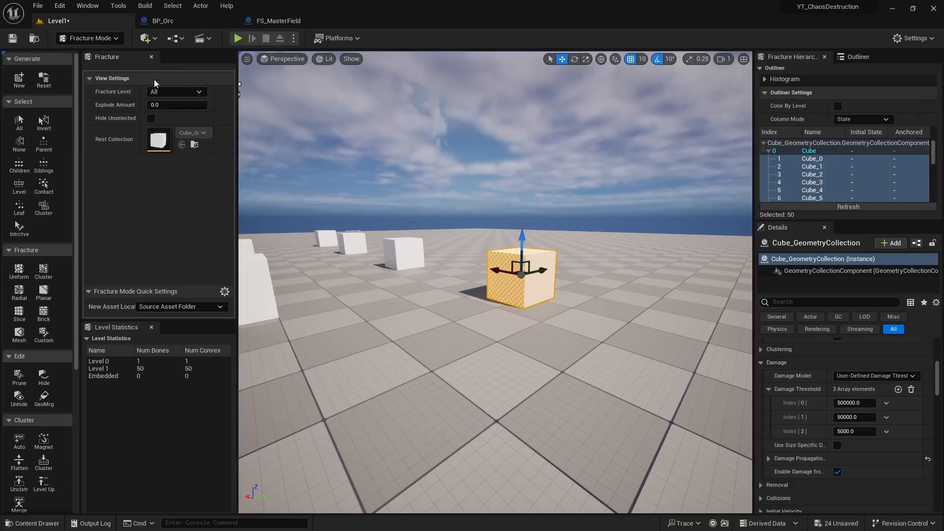
key(ctrl+space)
double_click(319, 395)
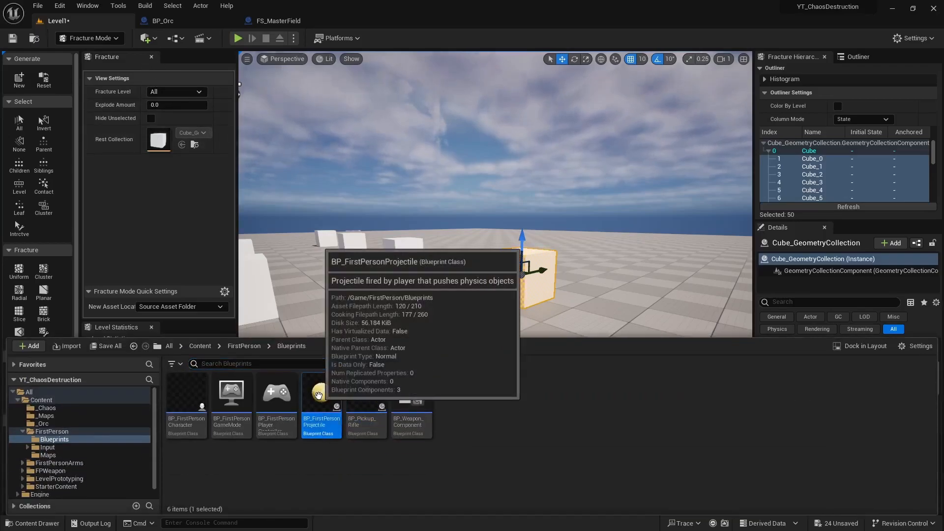
click(167, 59)
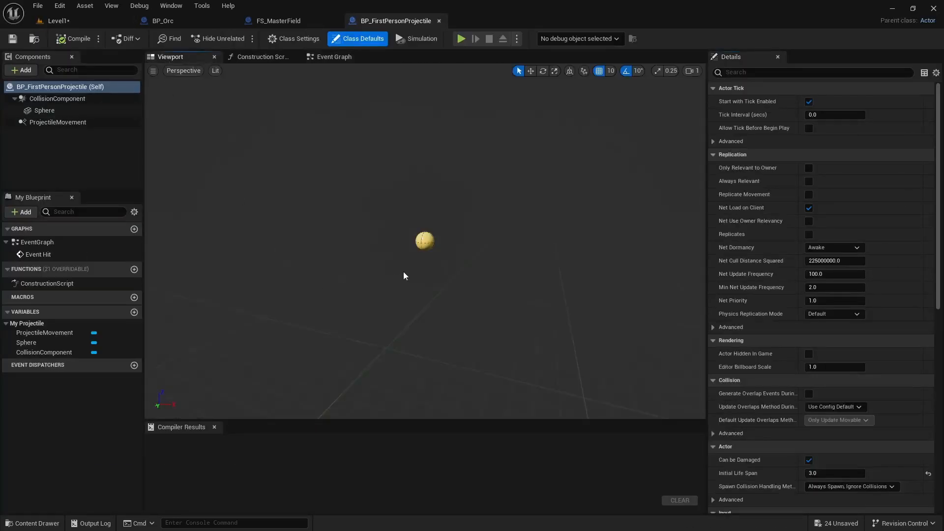
Step: Examine the projectile's CollisionComponent in Wireframe and its physics settings, restore Lit view, and show the Event Graph
click(64, 99)
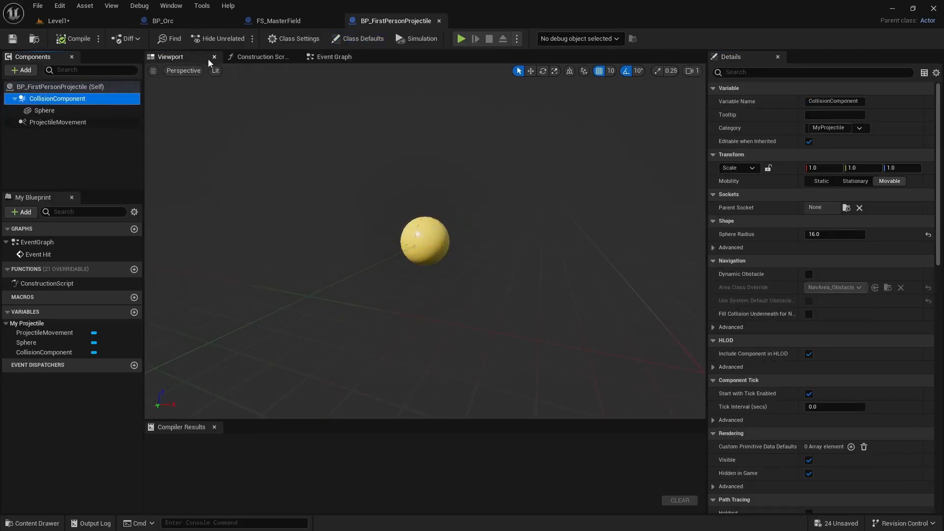
click(186, 71)
click(215, 70)
click(215, 70)
click(249, 104)
scroll(425, 300, down, 3)
scroll(437, 296, up, 3)
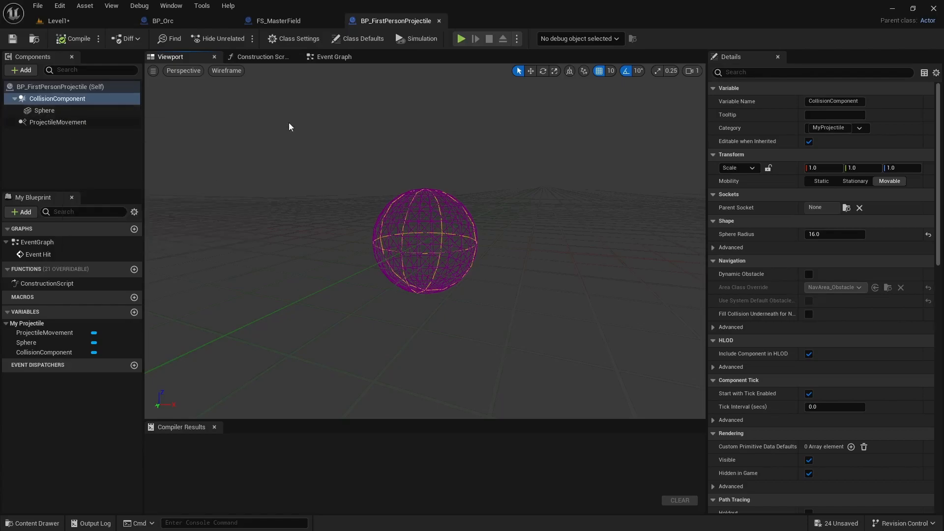
scroll(806, 383, down, 5)
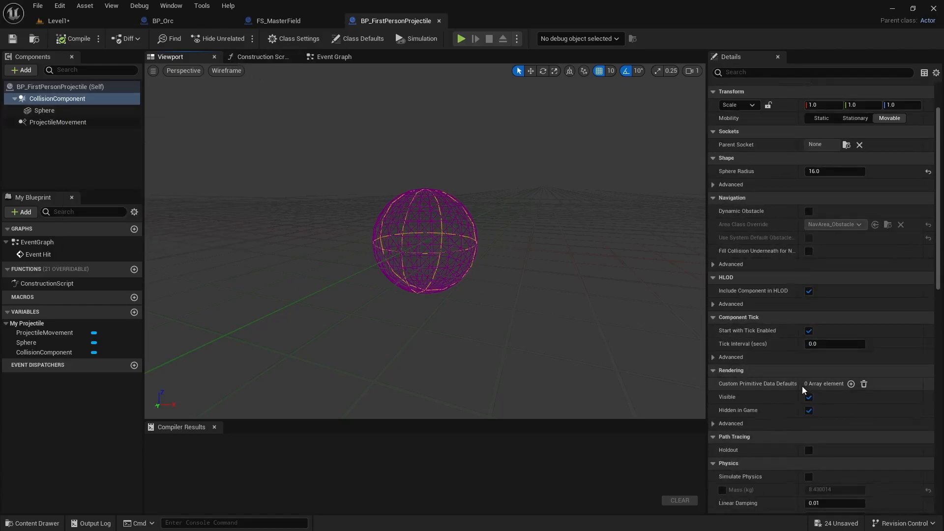
scroll(818, 355, down, 2)
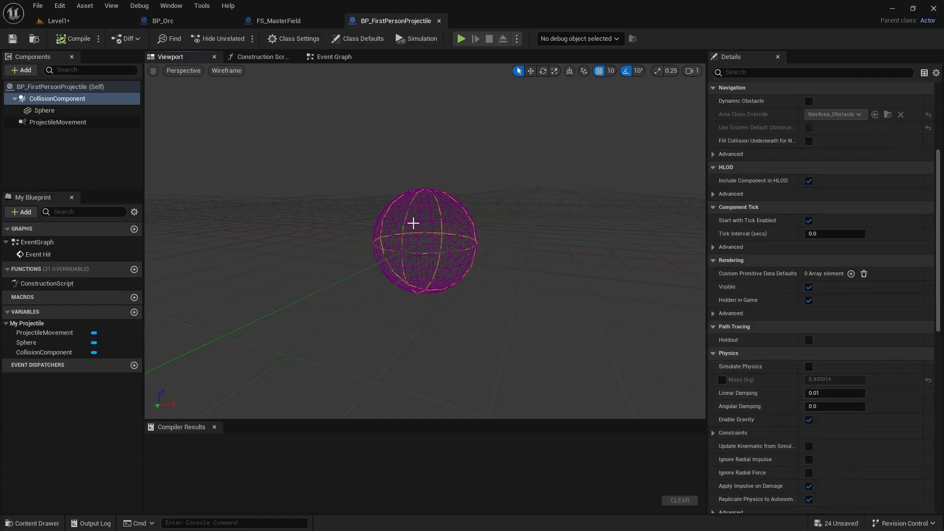
click(227, 71)
click(241, 85)
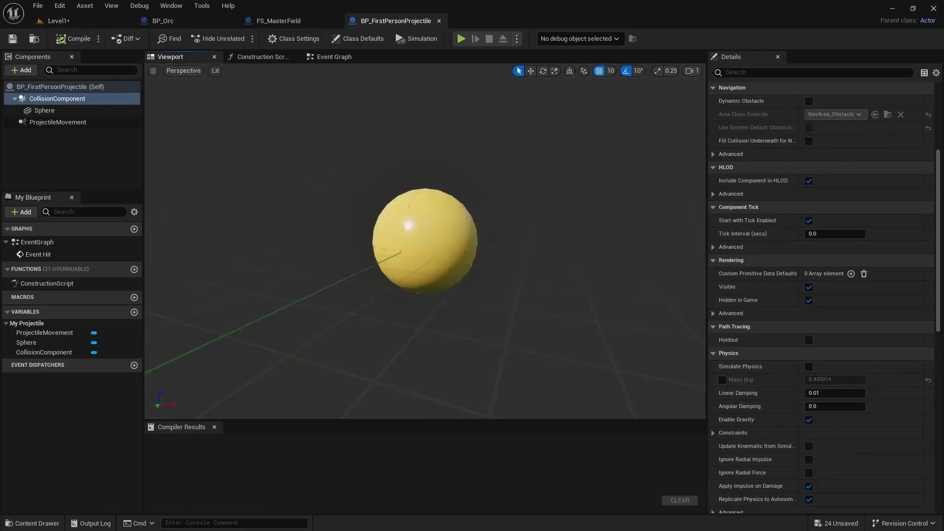
click(330, 57)
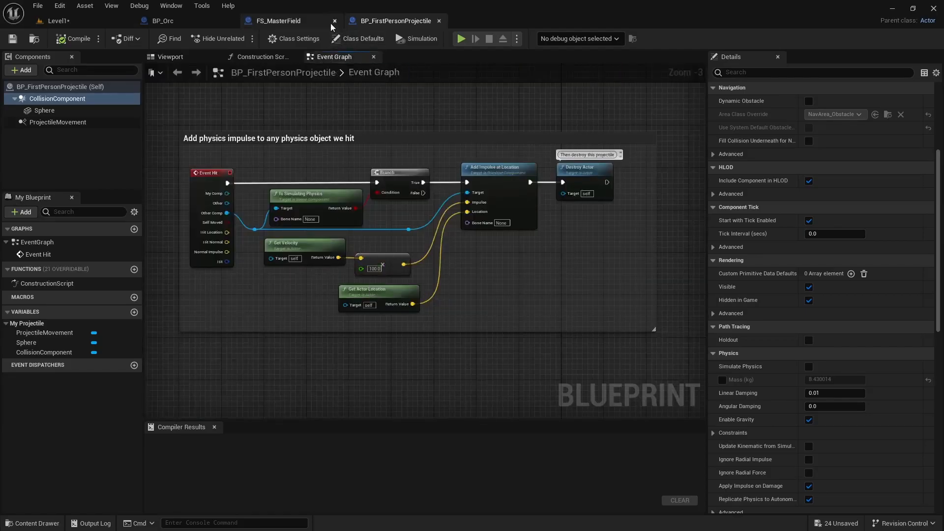
Step: Open BP_Weapon_Component from the Level1 assets and select the Play Sound at Location node in its IA_Shoot chain
click(57, 20)
key(ctrl+space)
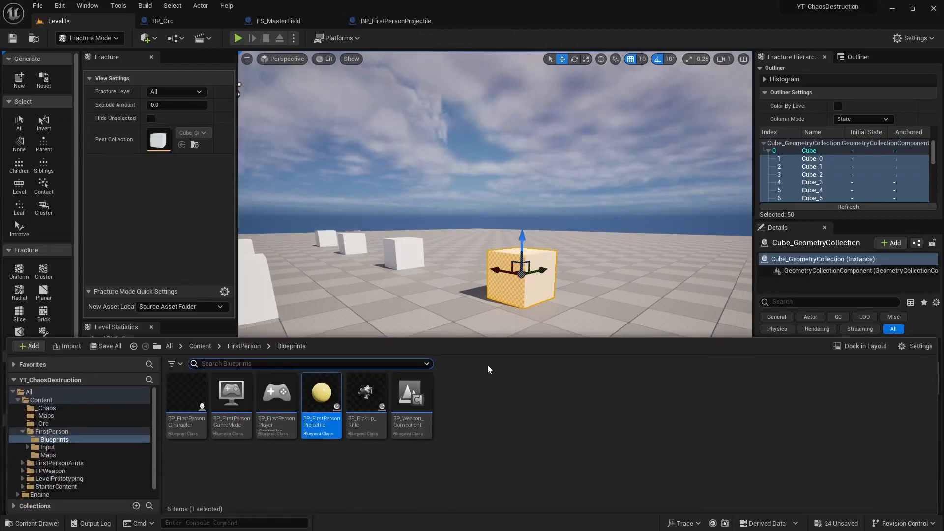
double_click(415, 394)
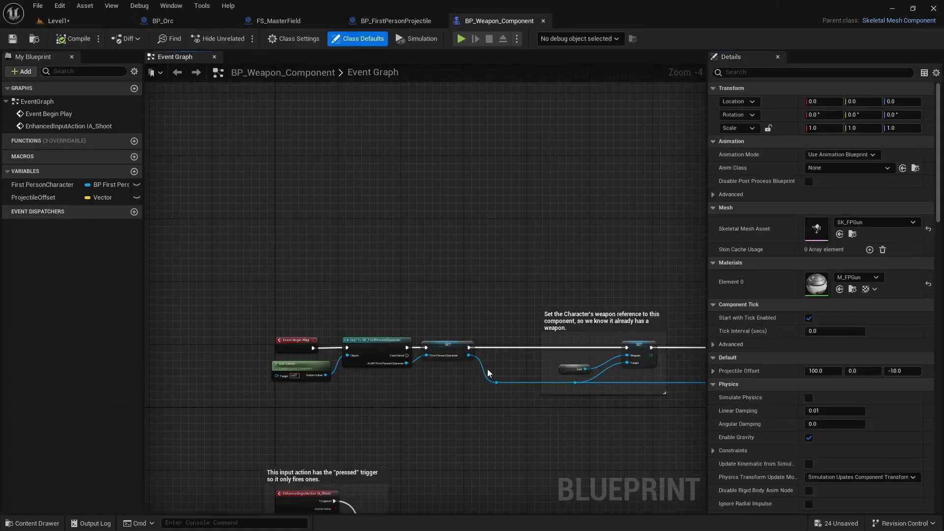
right_drag(469, 417, 295, 146)
scroll(363, 368, up, 3)
scroll(370, 364, down, 3)
click(373, 345)
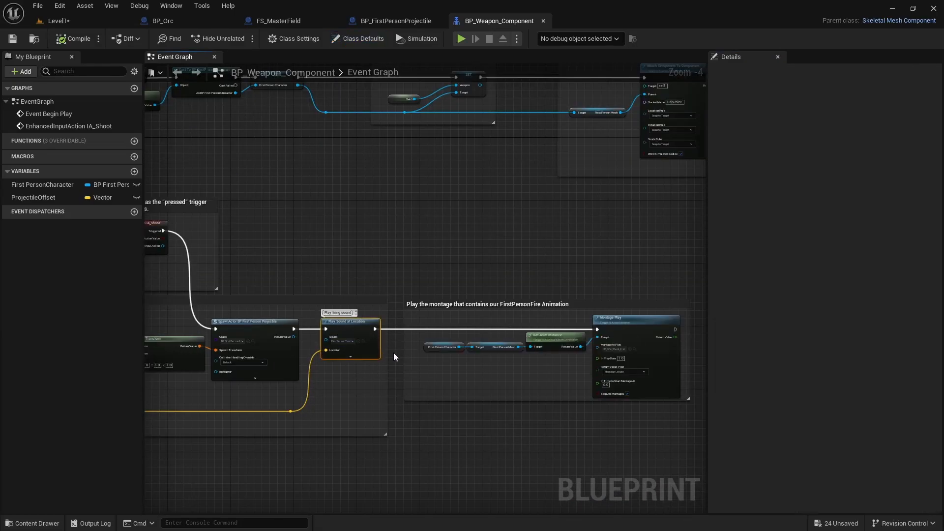
Step: Delete the Play Sound at Location node, wire the projectile spawn node directly to Montage Play, then save and close BP_Weapon_Component
key(Delete)
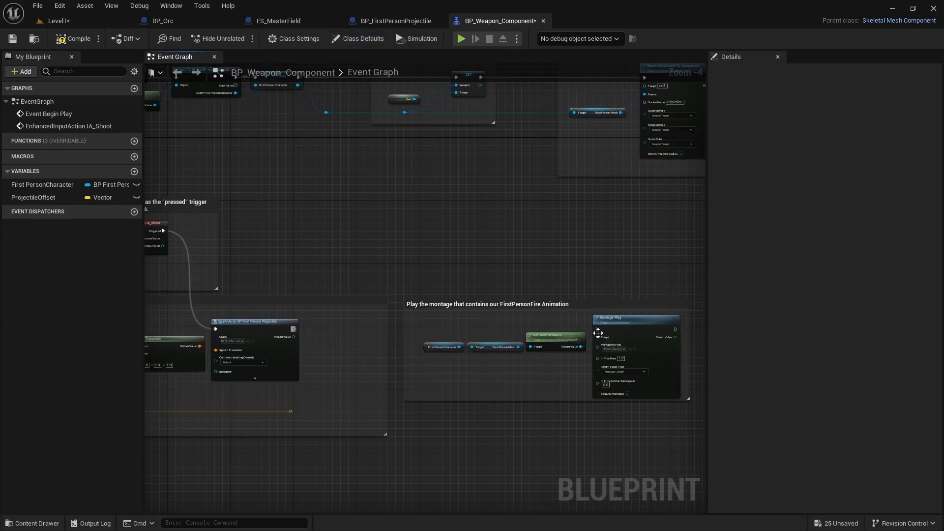
drag(598, 333, 294, 329)
click(12, 39)
click(543, 20)
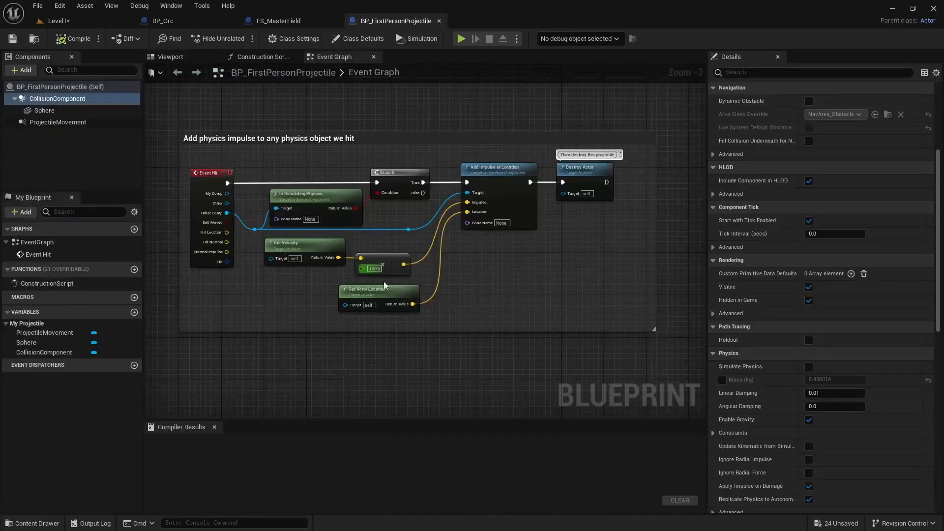
Step: Add a custom event named CHAOS below the physics impulse comment in BP_FirstPersonProjectile's Event Graph
right_drag(377, 375, 399, 356)
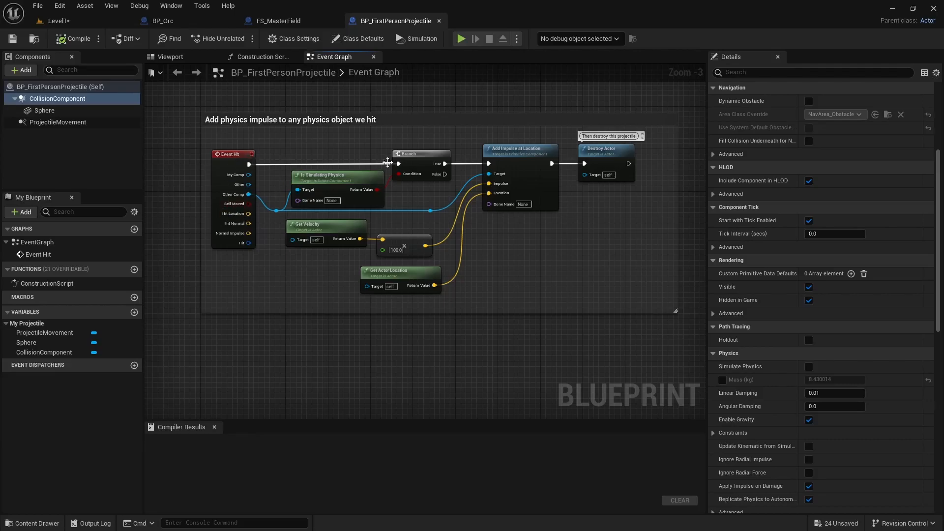
click(172, 56)
click(334, 56)
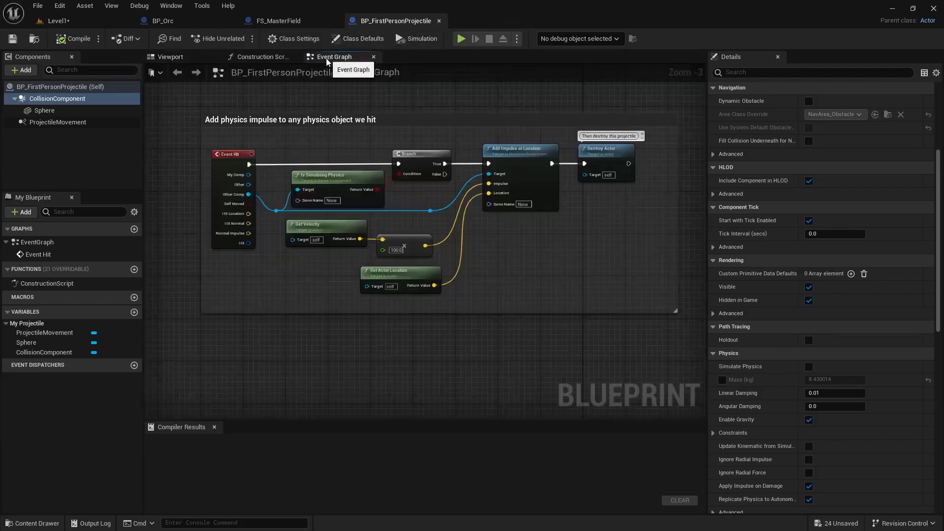
right_click(270, 351)
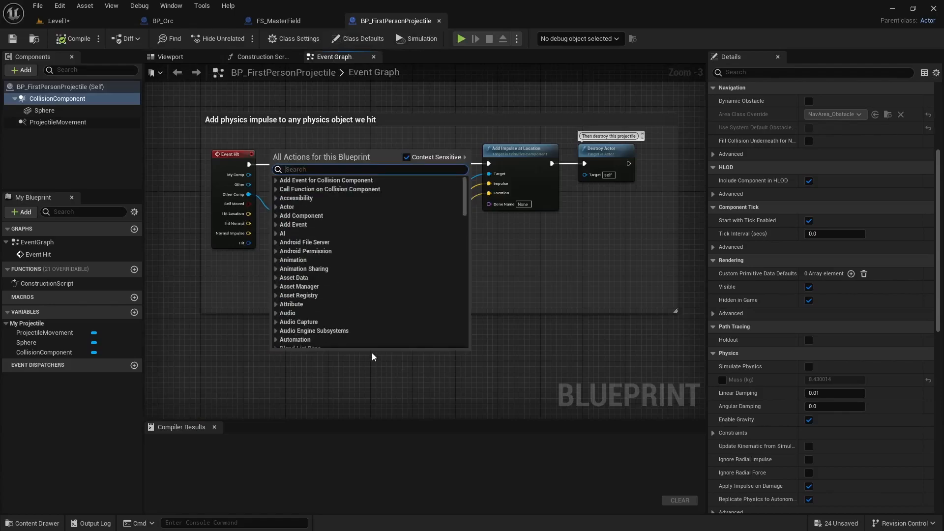
text(custom eve)
click(328, 191)
text(CHAOS)
key(Return)
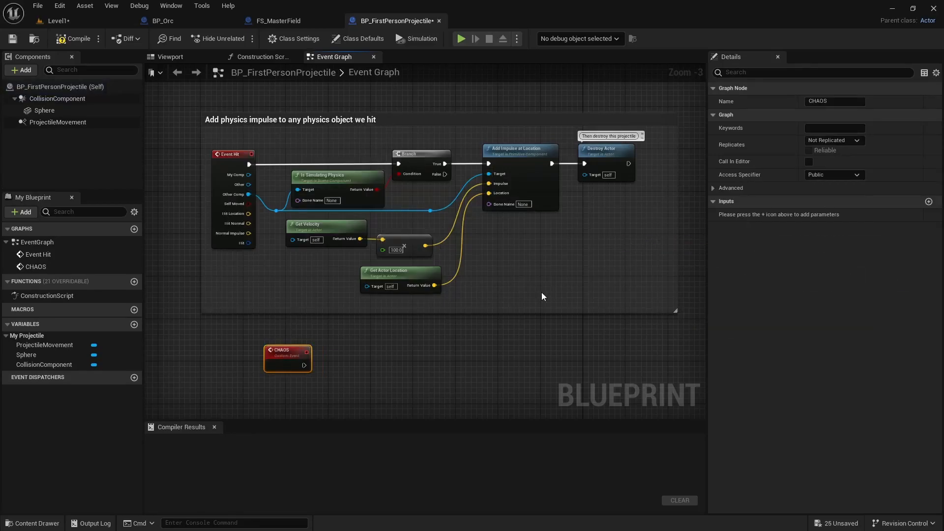
Step: Attach a Spawn Actor from Class node to the CHAOS event with class FS_MasterField, exposing its Spawn Transform as an event input
drag(304, 365, 375, 344)
text(spawn actor)
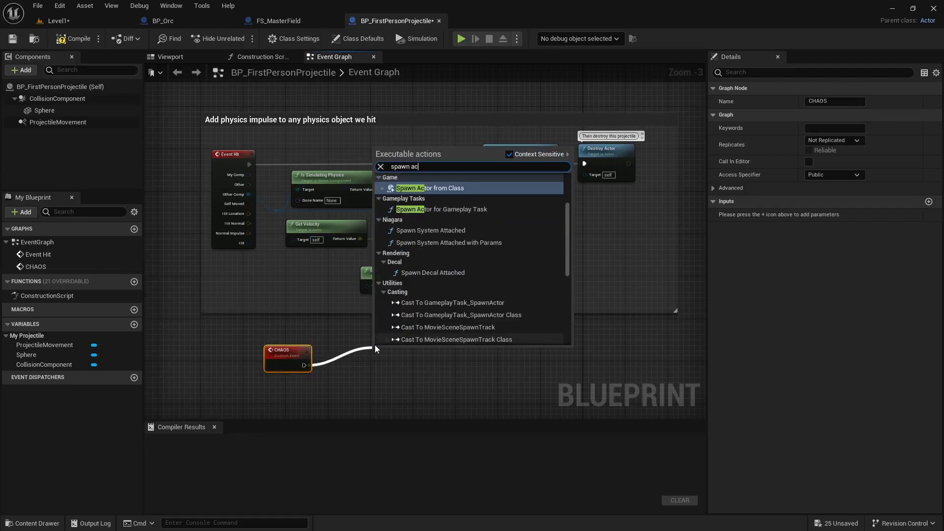
key(Return)
drag(429, 350, 411, 340)
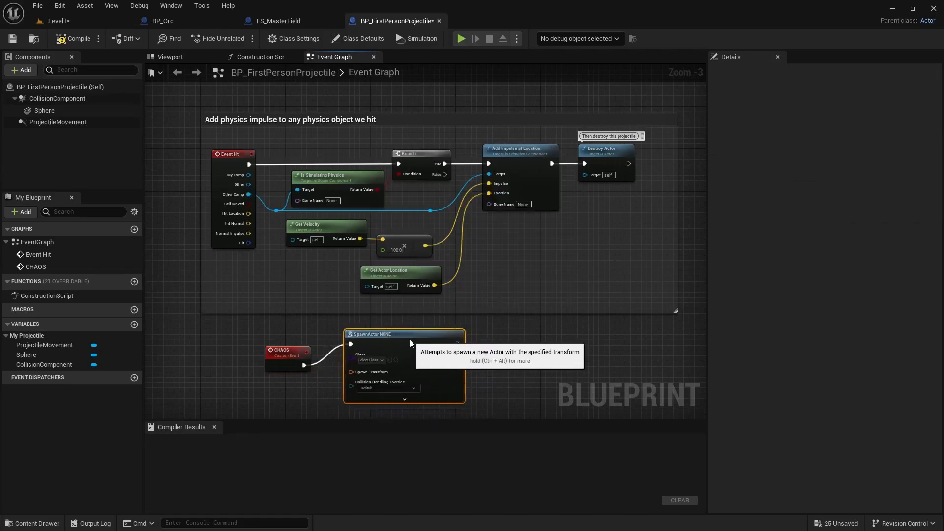
click(370, 360)
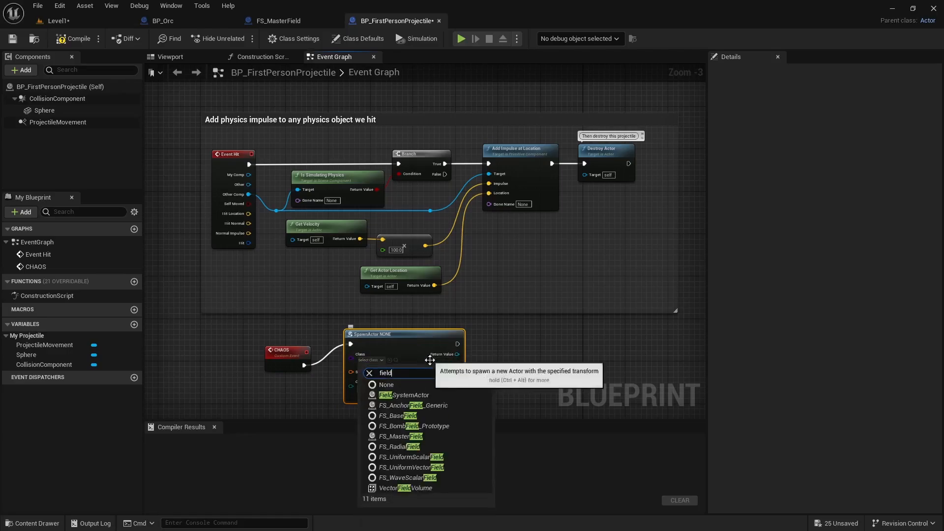
click(386, 437)
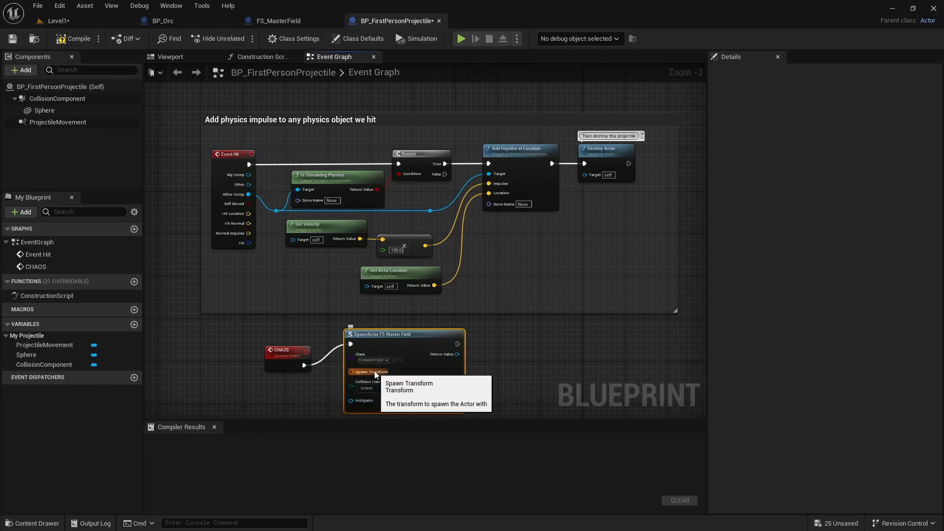
drag(350, 372, 275, 367)
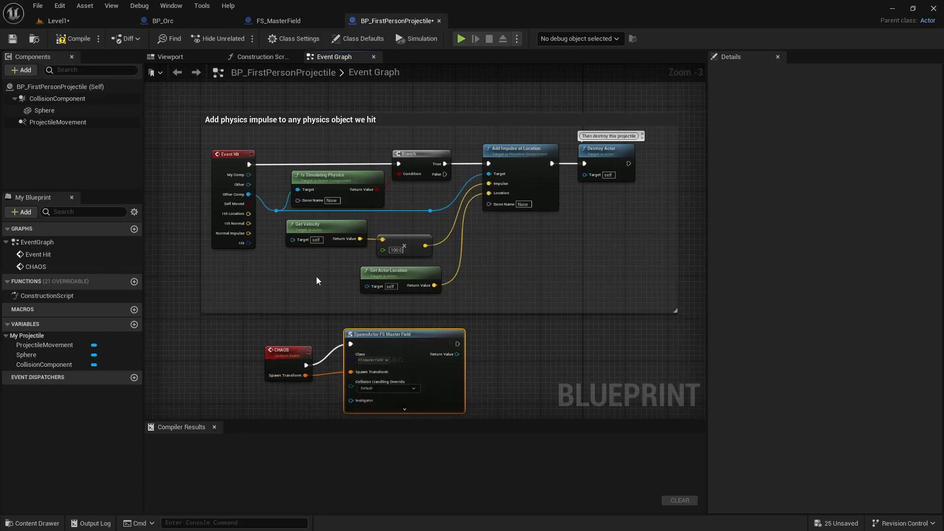
Step: Insert a CHAOS call between Event Hit and the Branch, placed above the physics impulse comment
right_drag(163, 158, 178, 184)
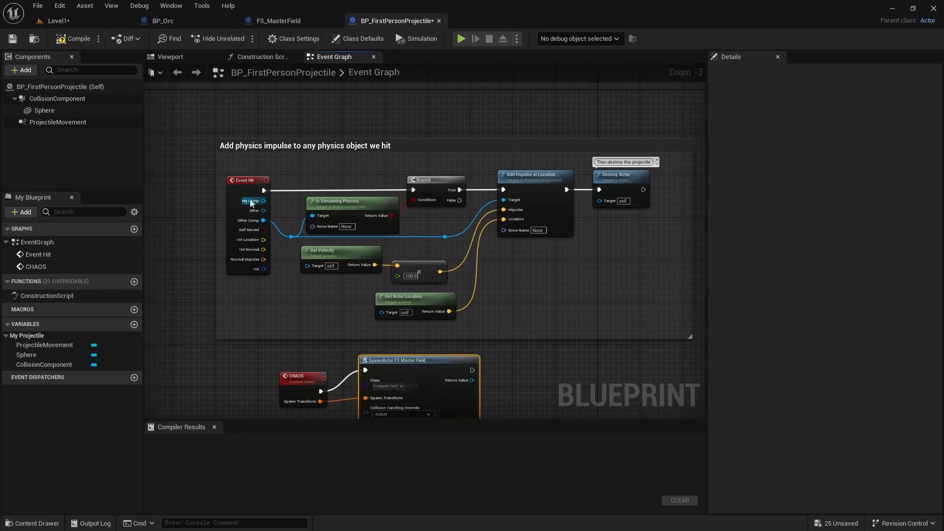
drag(263, 191, 313, 111)
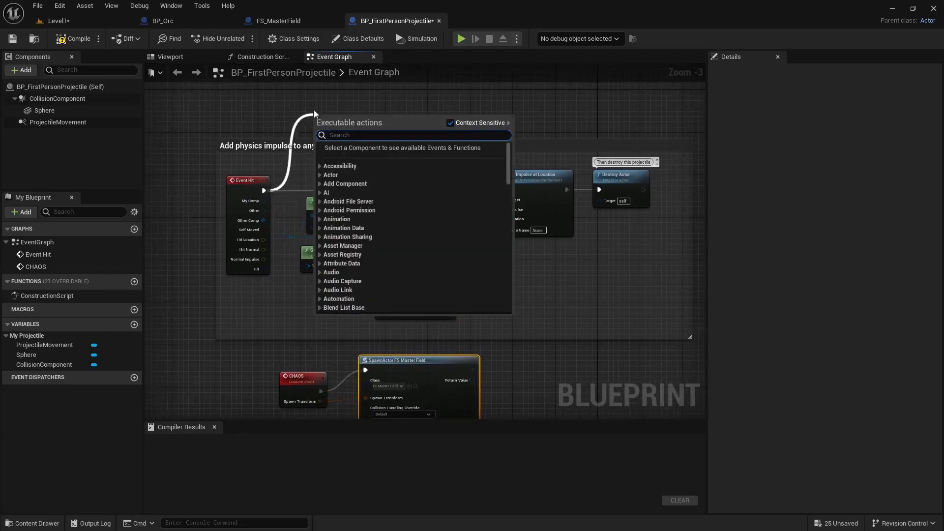
text(chaos)
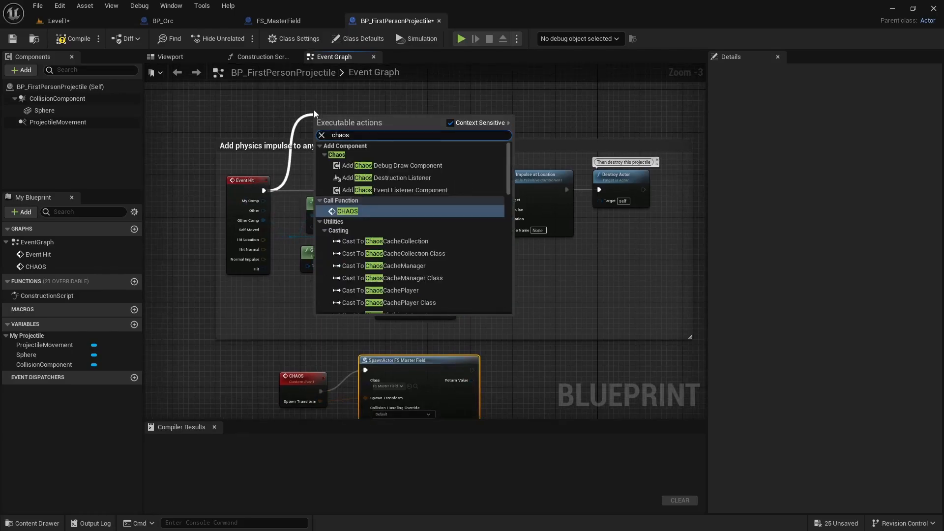
key(Return)
drag(314, 114, 314, 88)
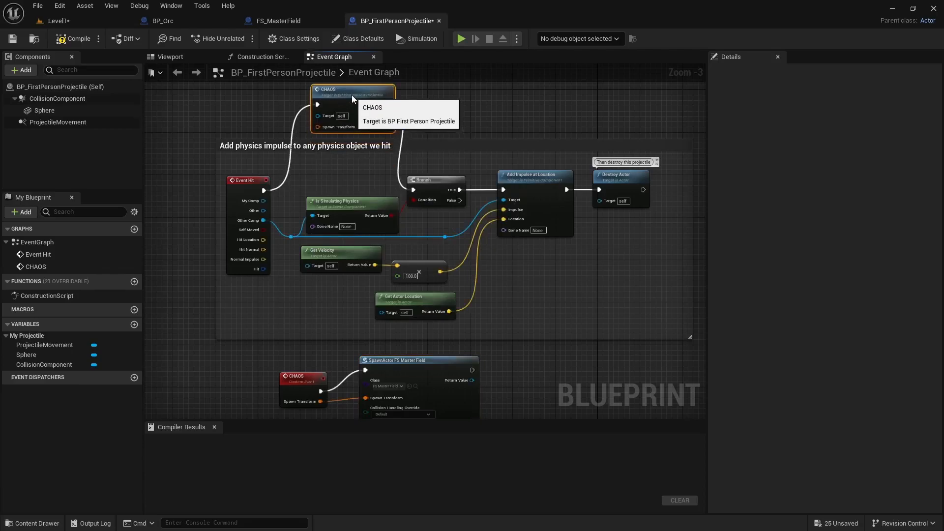
Step: Add a Get Actor Transform node and connect its return value to the CHAOS call's Spawn Transform input
right_drag(263, 93, 248, 149)
right_click(250, 149)
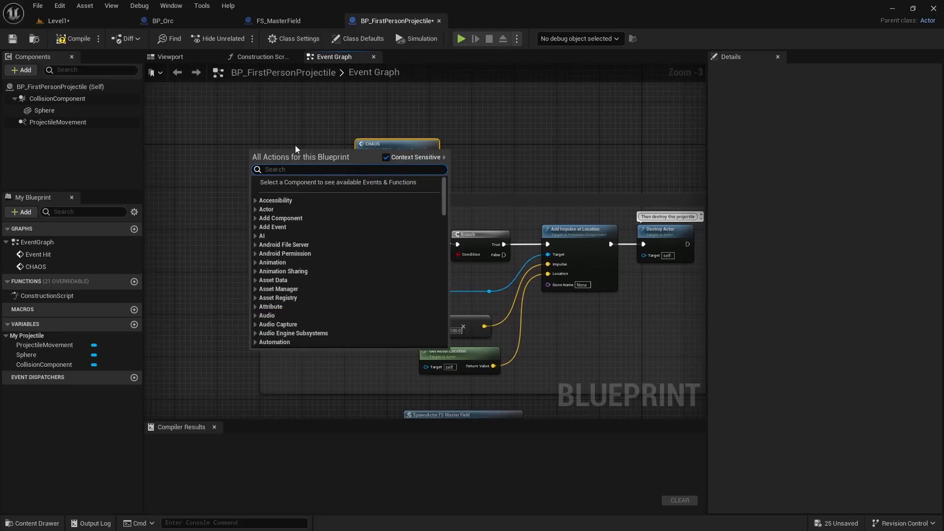
text(get actor trans)
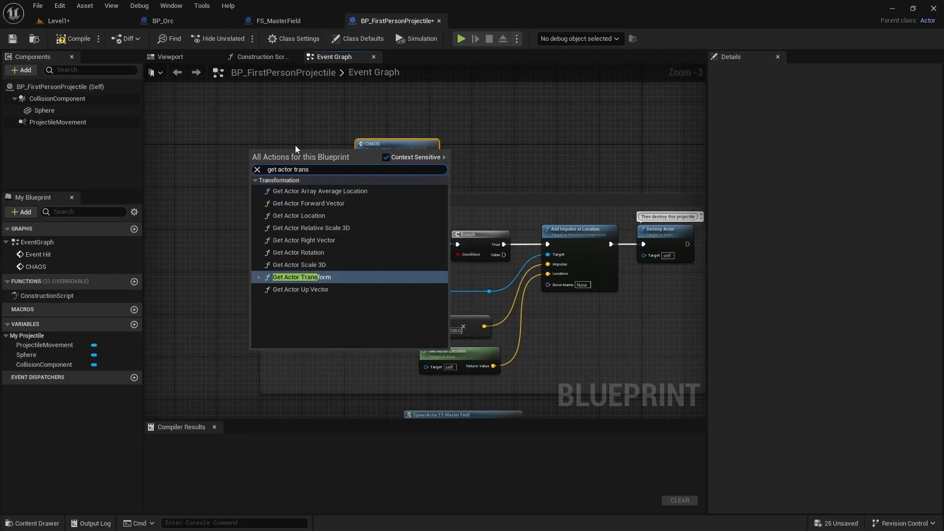
key(Return)
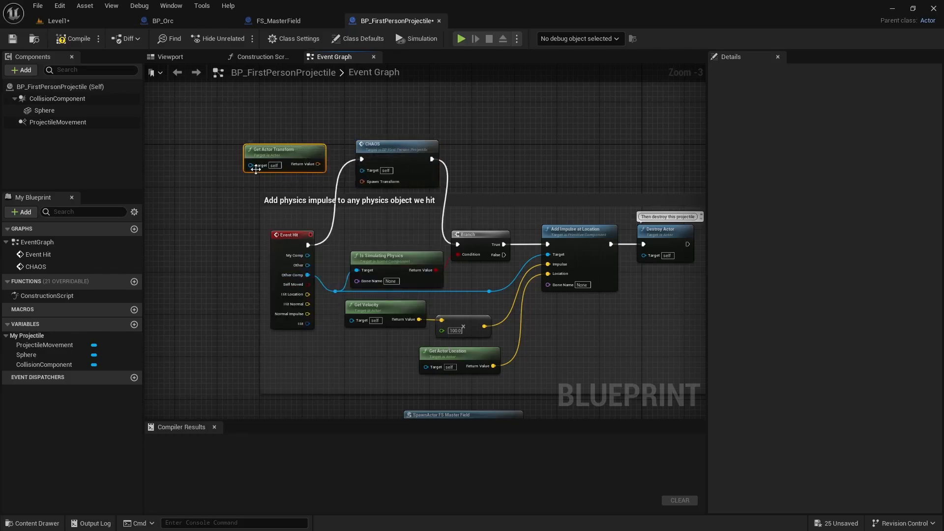
click(172, 58)
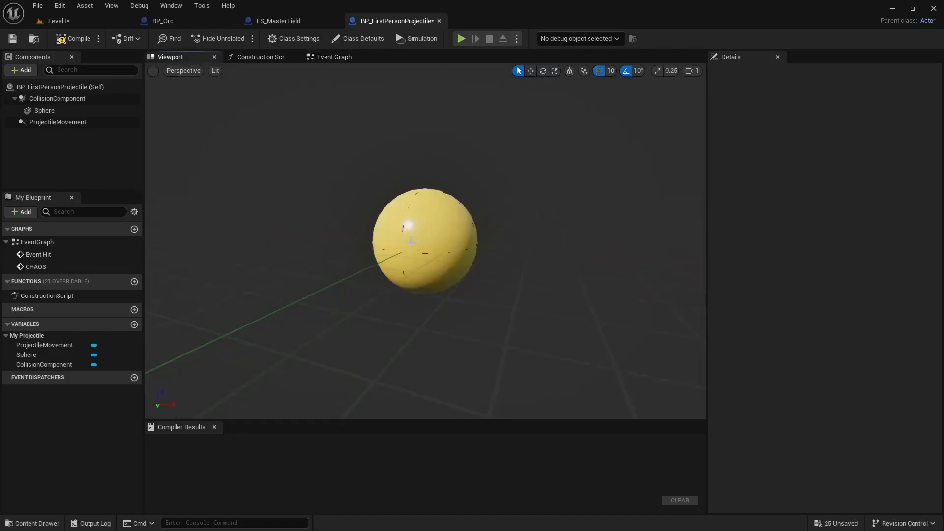
click(331, 62)
drag(318, 163, 362, 182)
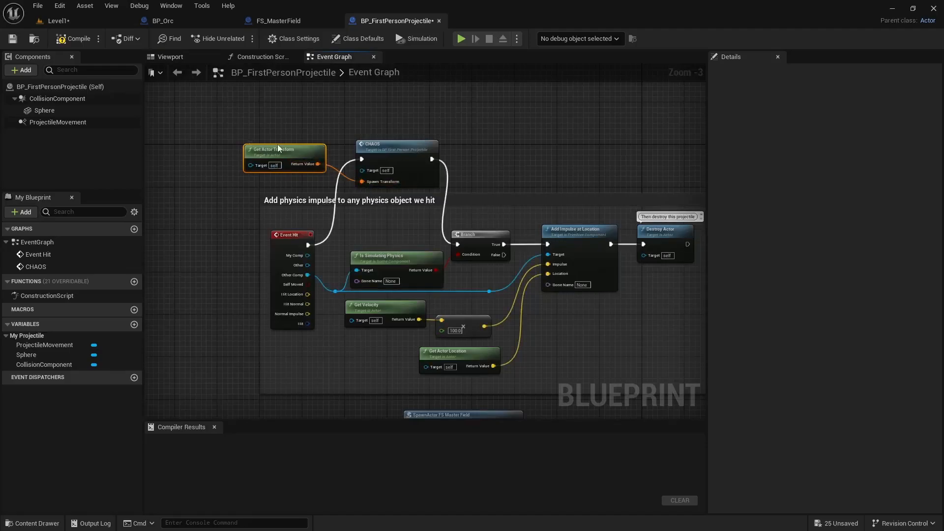
Step: Examine the Event Hit node, the CHAOS call, the CHAOS custom event with its spawn node, and the Get Actor Transform node
mouse_move(289, 246)
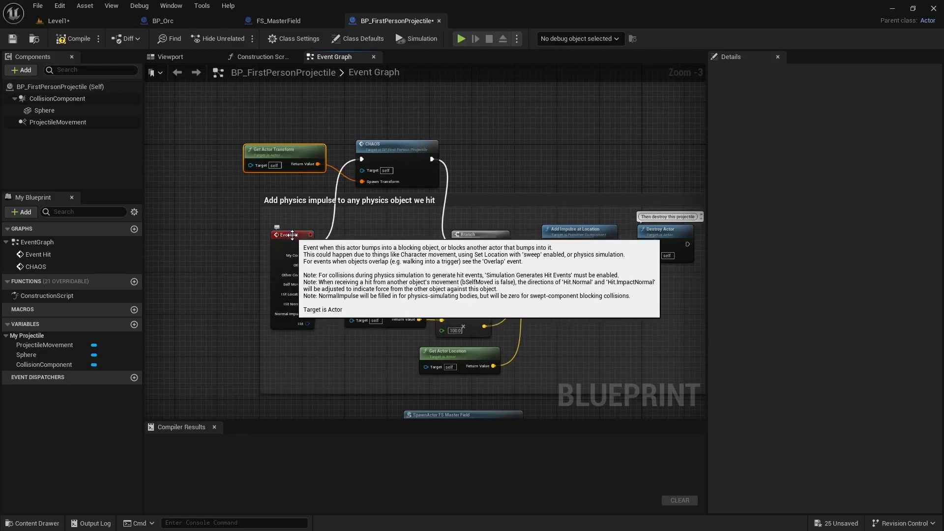
click(296, 232)
mouse_move(298, 243)
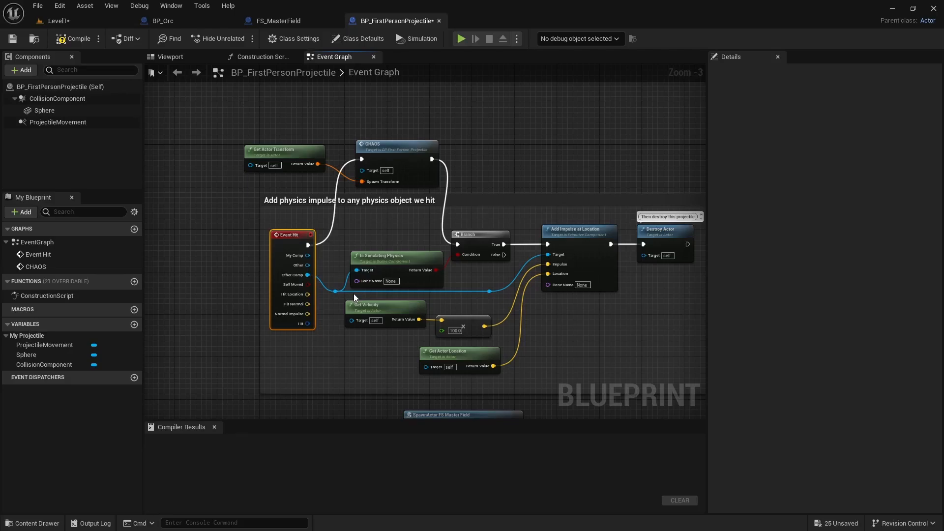
click(379, 144)
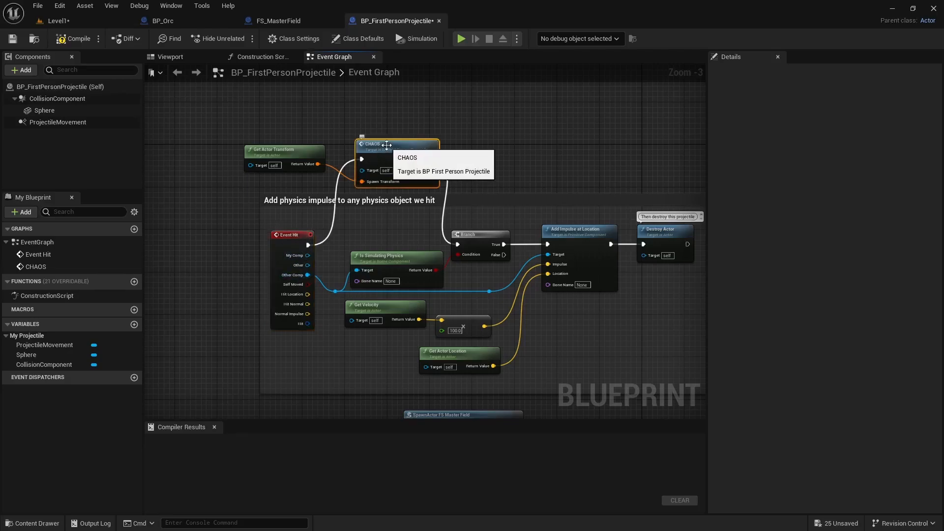
right_drag(240, 345, 228, 192)
click(343, 276)
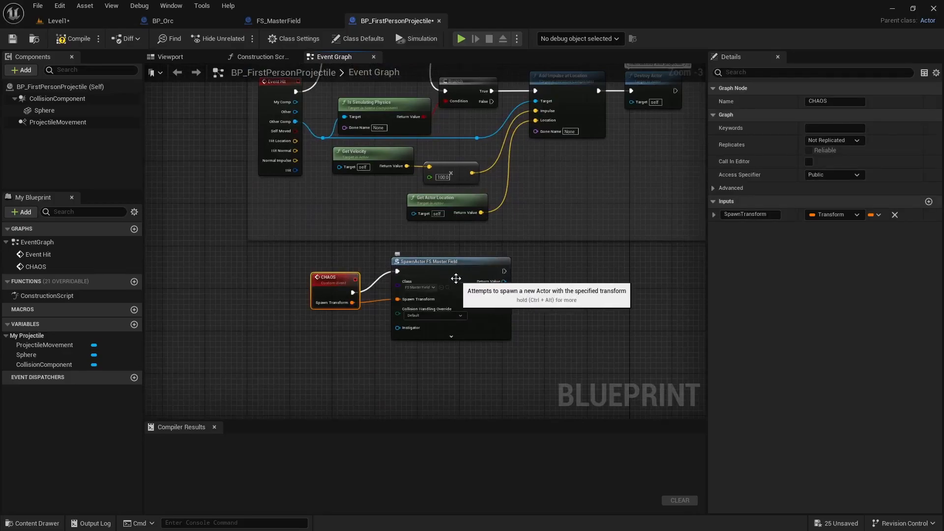
right_drag(223, 229, 244, 392)
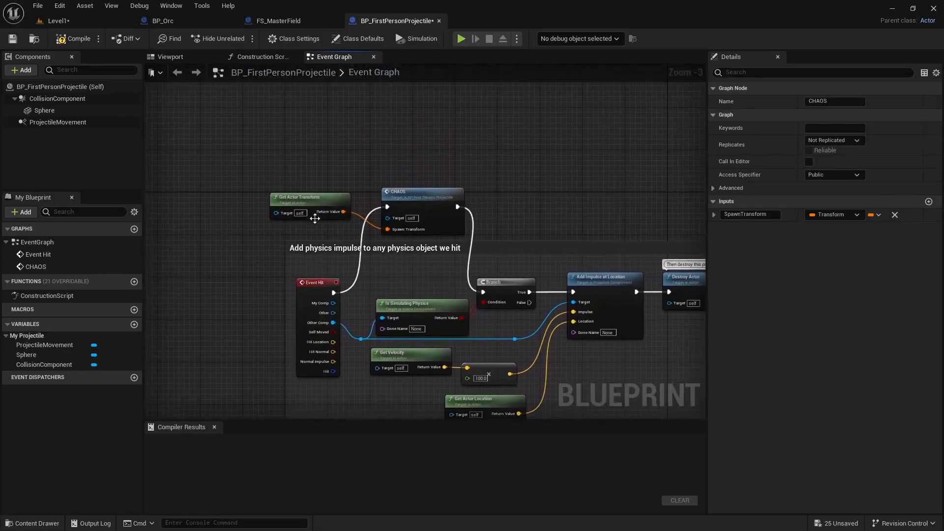
click(319, 201)
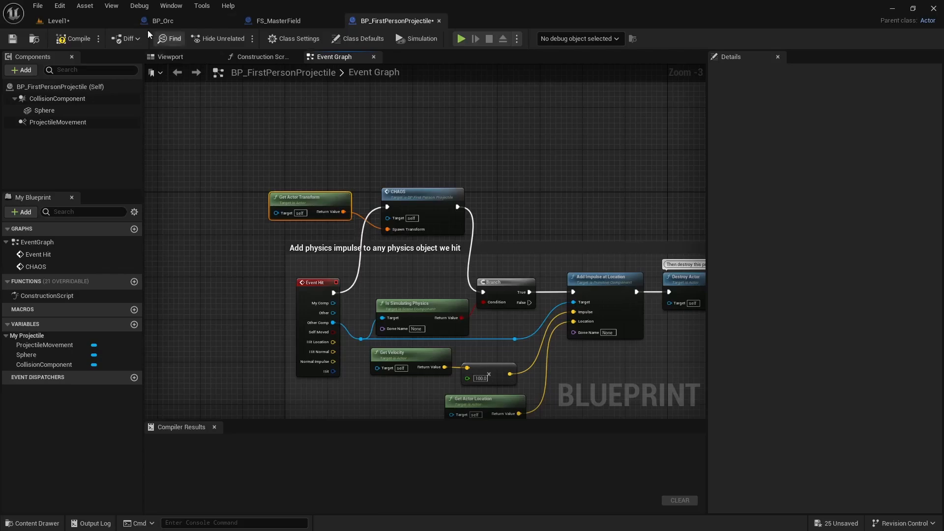
Step: Compile the projectile blueprint, play Level1, pick up the rifle, shoot the uniformly fractured cube, and stop the session
click(76, 39)
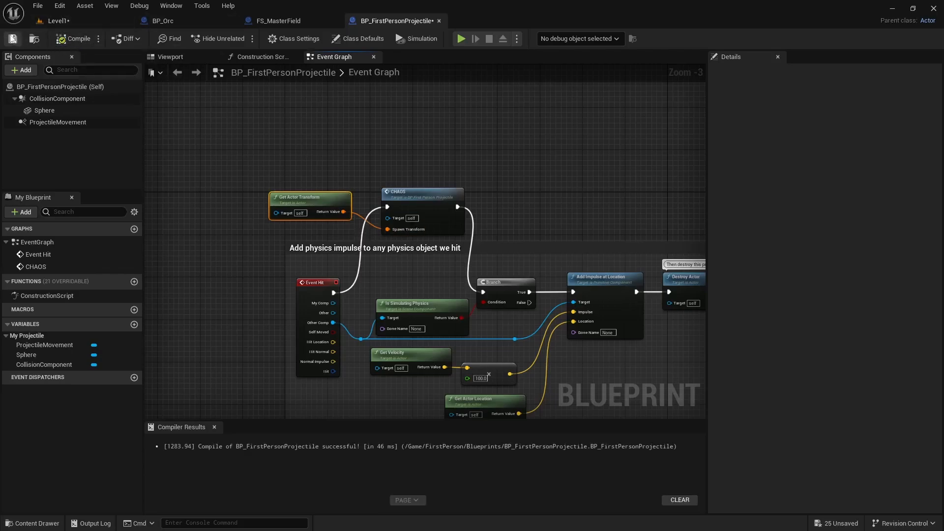
click(52, 24)
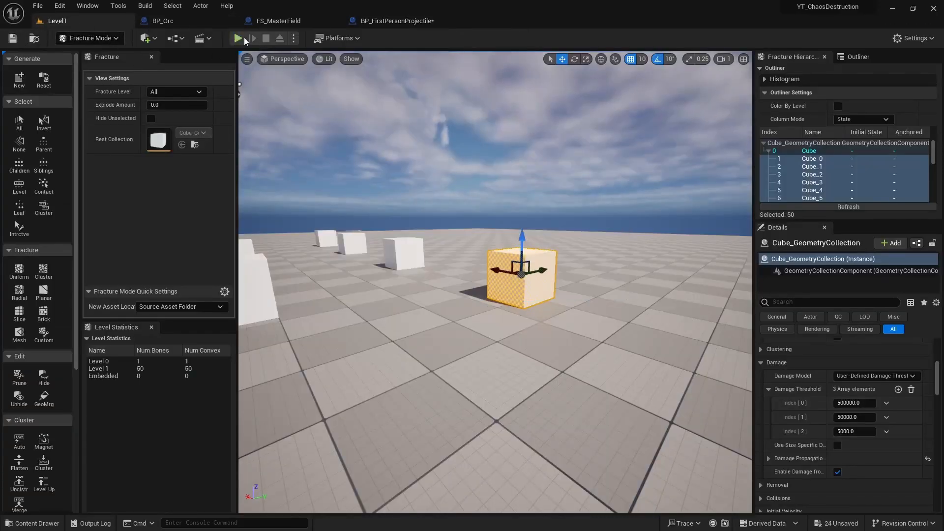
click(238, 38)
click(406, 268)
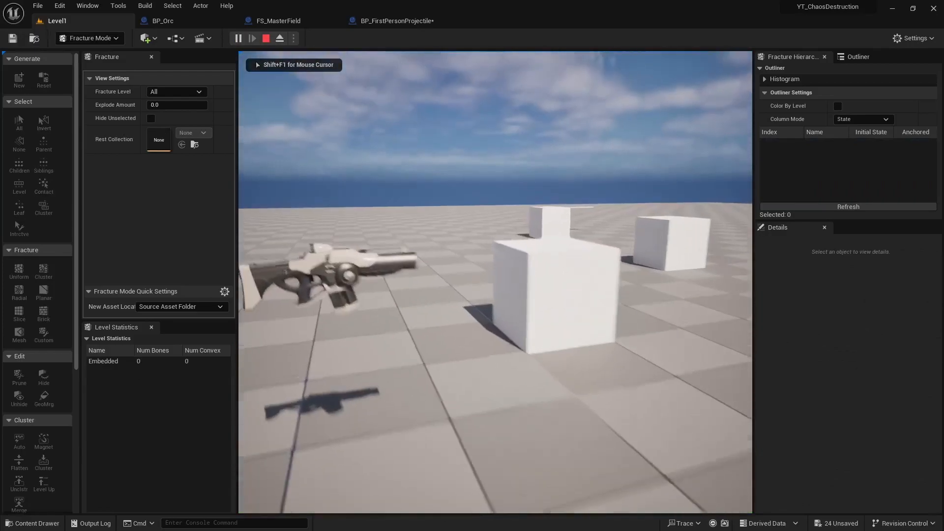
key(w)
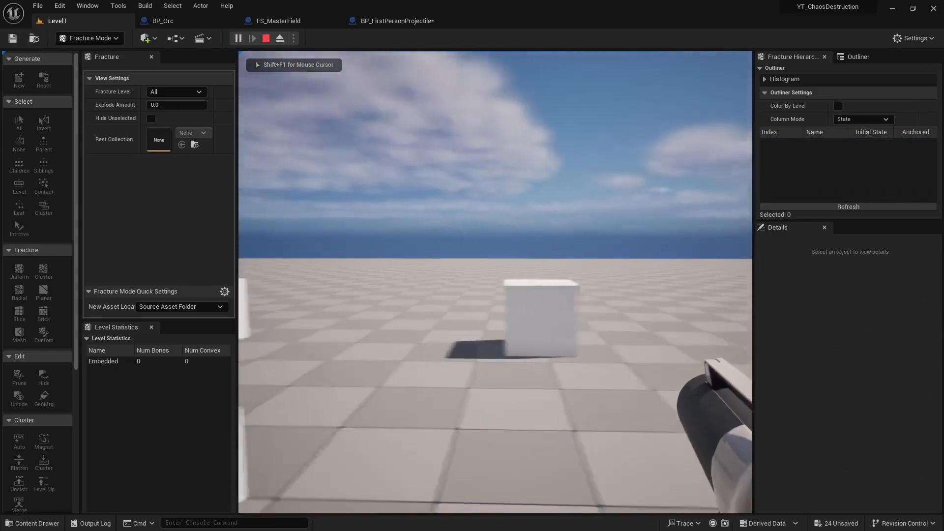
click(495, 282)
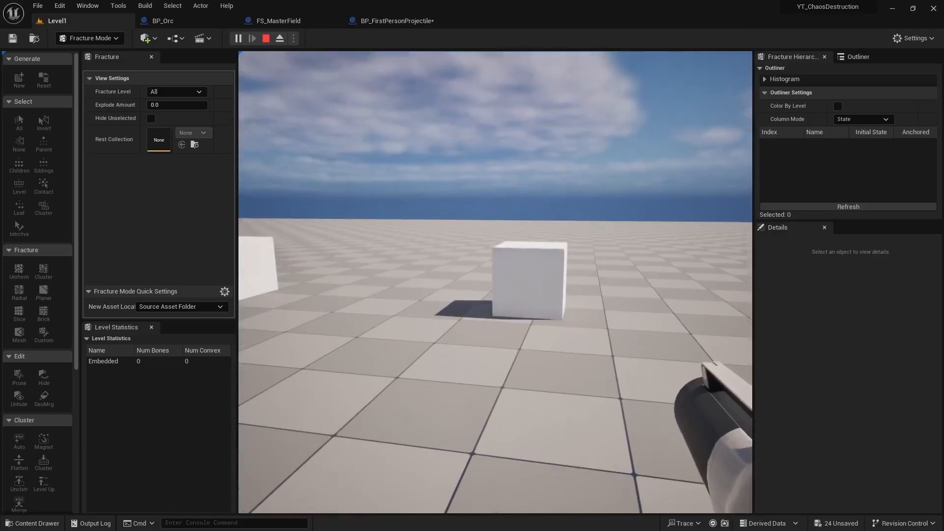
click(495, 282)
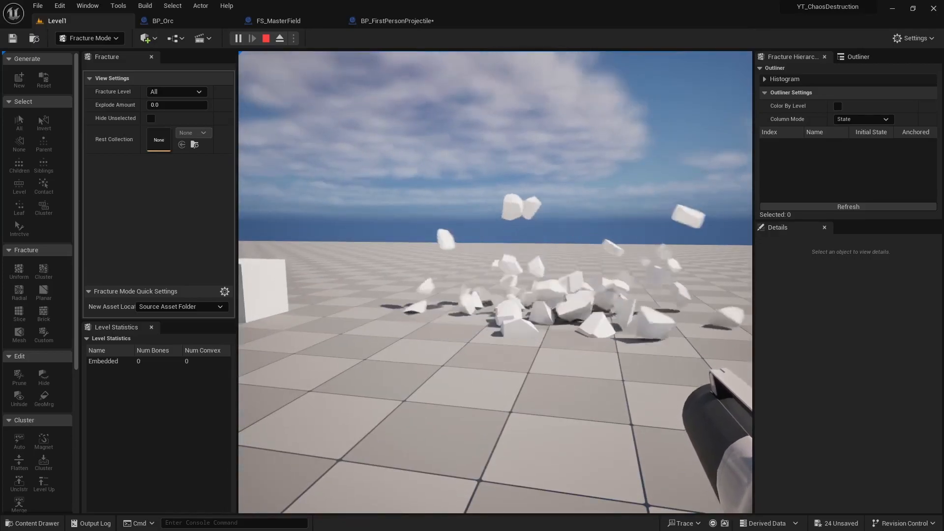
key(Escape)
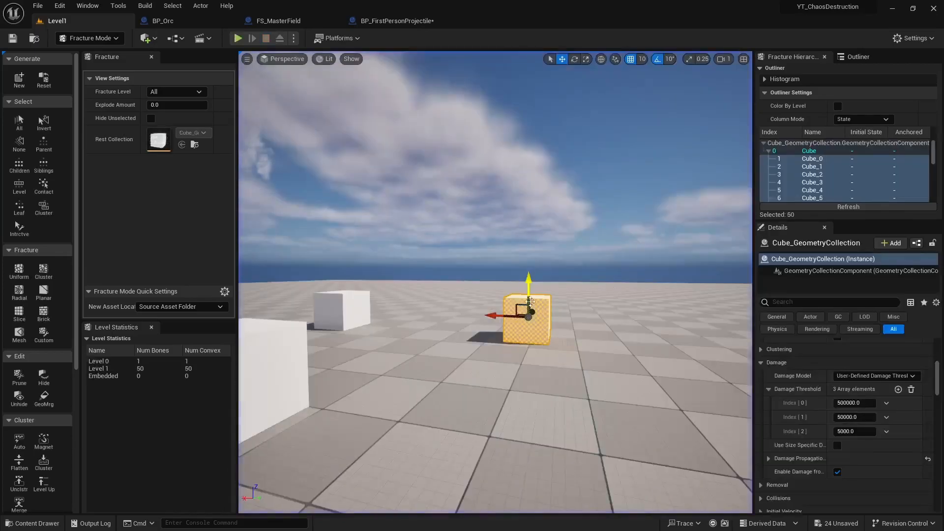
Step: Set FS_MasterField's default Delay Amount to 0.0 and compile the blueprint
click(386, 21)
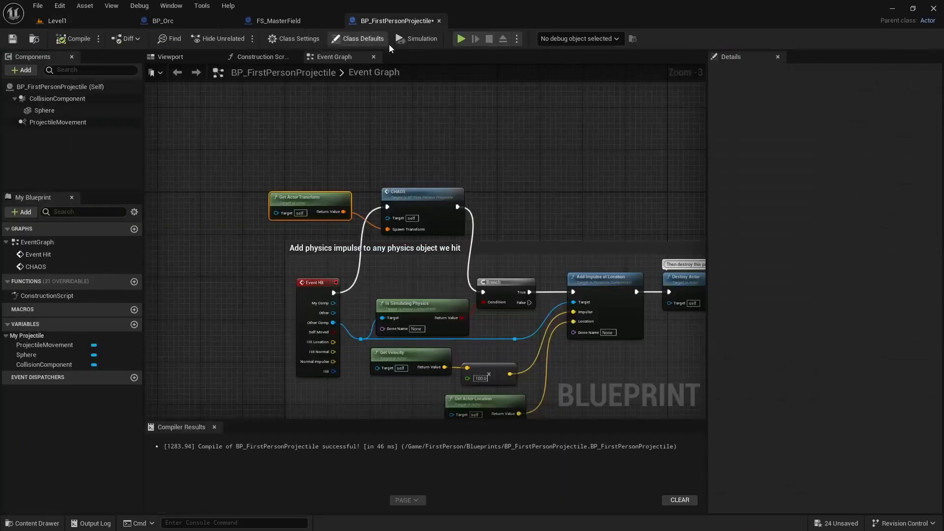
click(291, 23)
scroll(801, 245, up, 10)
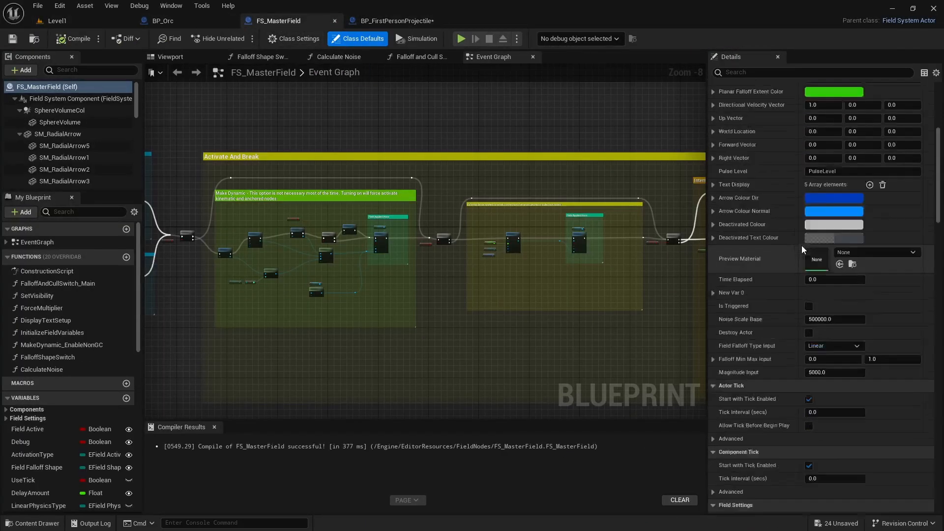
click(836, 195)
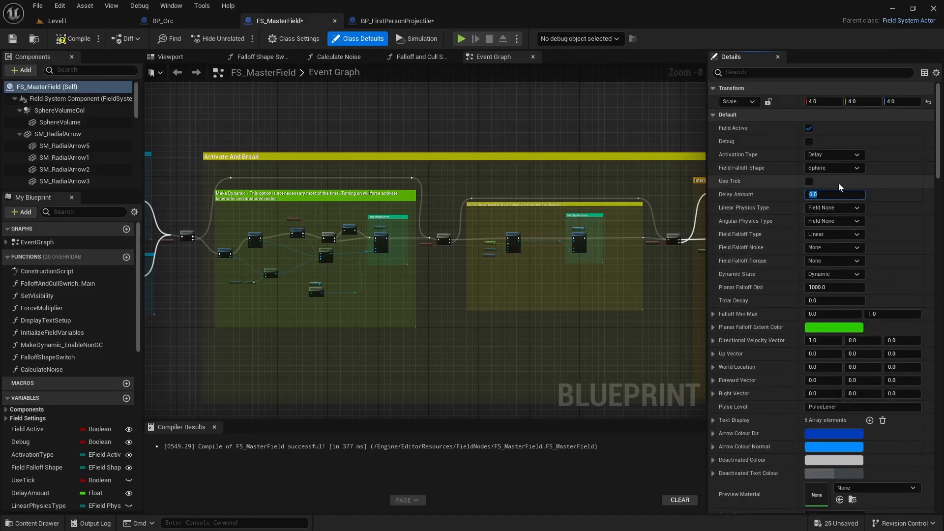
click(61, 39)
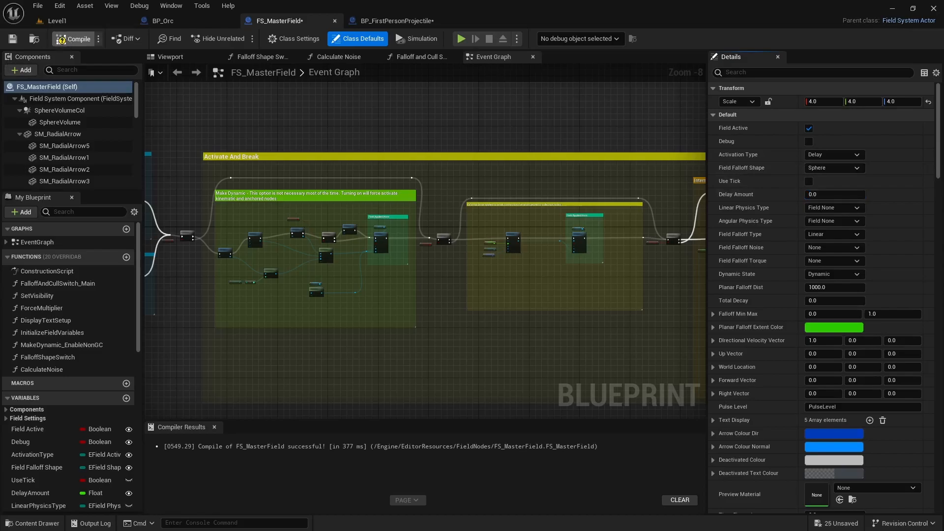
Step: Play Level1 and shoot the nearby fractured cubes with the rifle to test the field without a delay
click(56, 21)
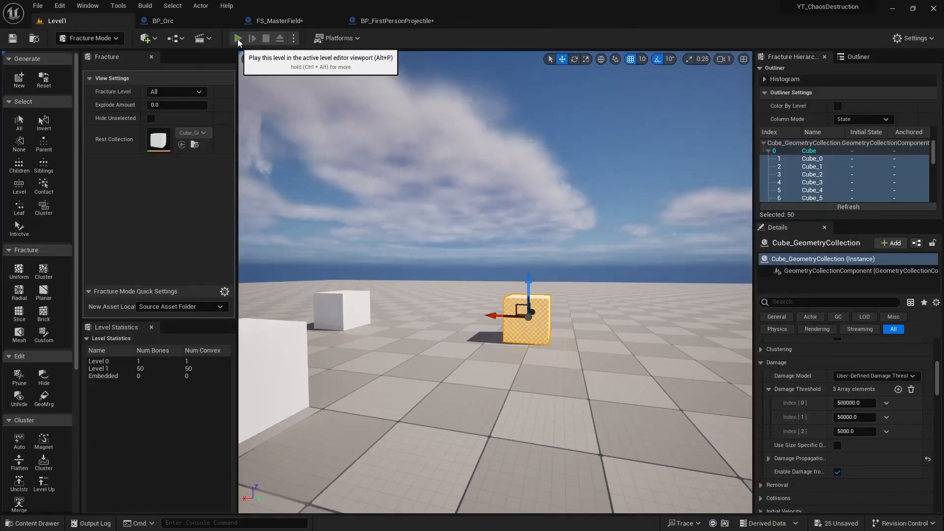
click(237, 39)
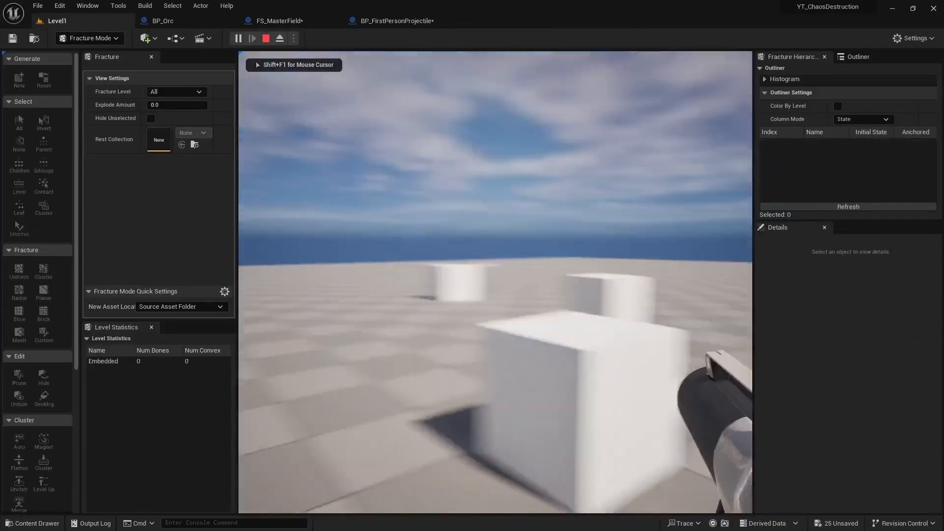
key(w)
click(495, 282)
key(s)
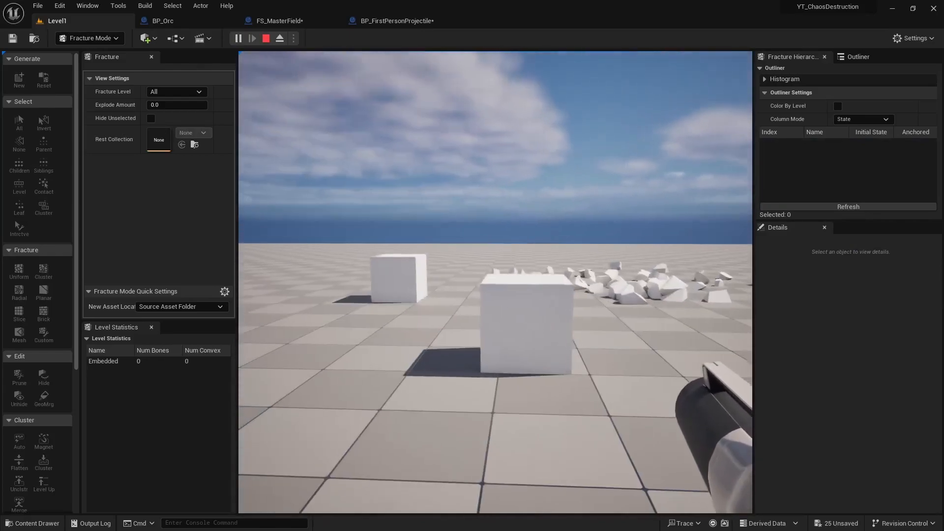
click(495, 282)
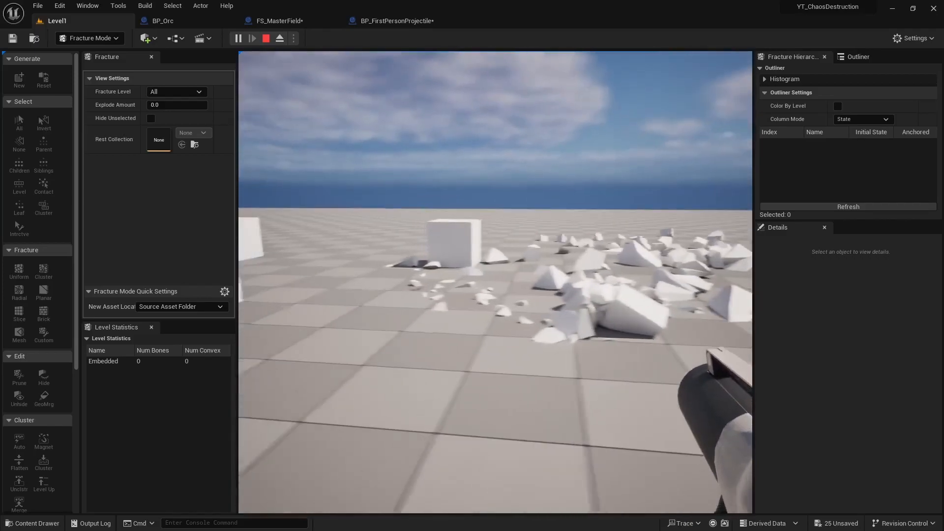
key(w)
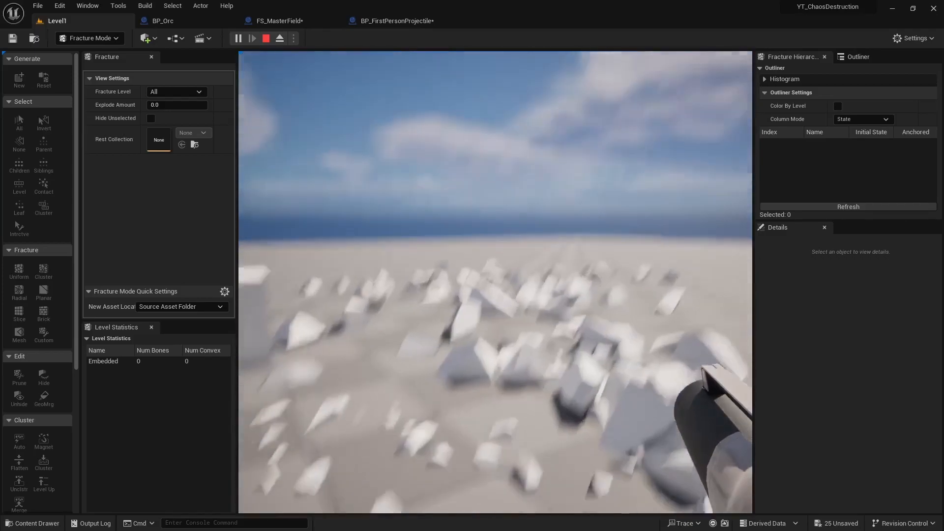
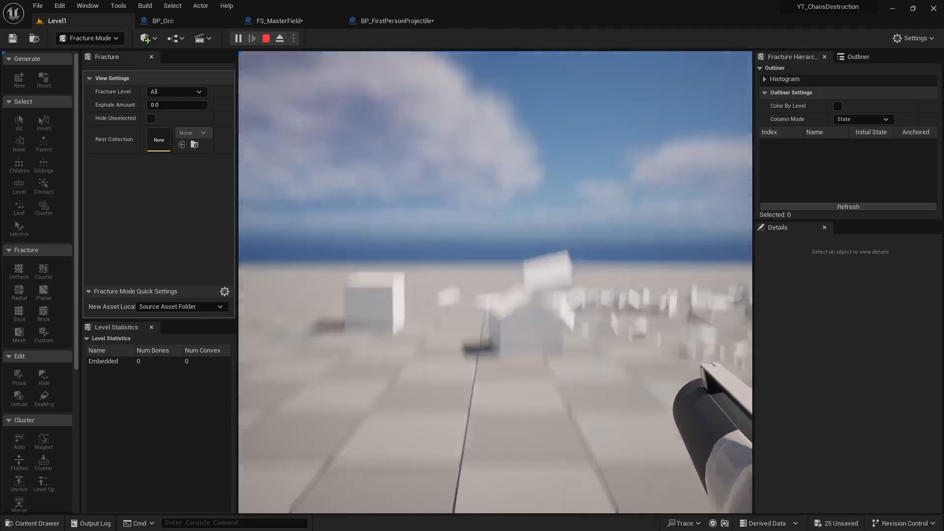
Step: Walk to the next intact cube, beyond the existing debris, and shoot it with the rifle
key(w)
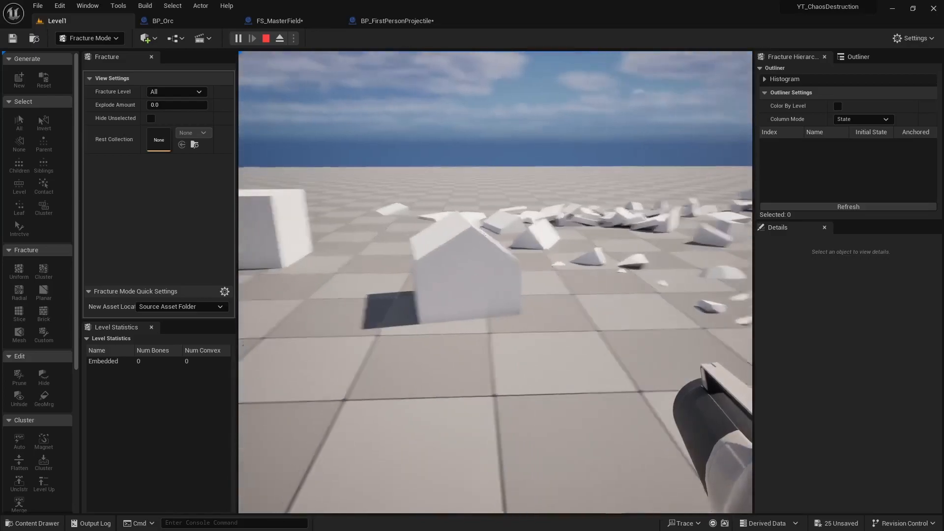
key(w)
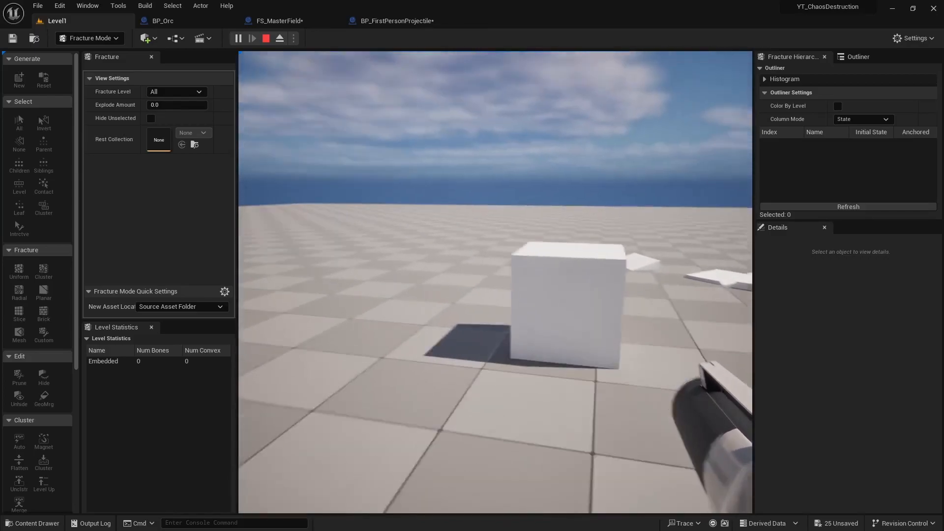
key(a)
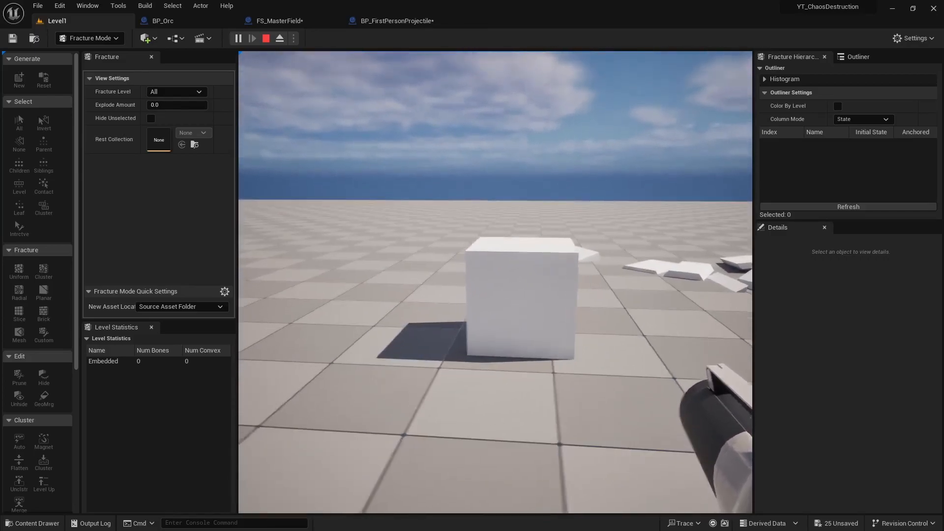
click(495, 282)
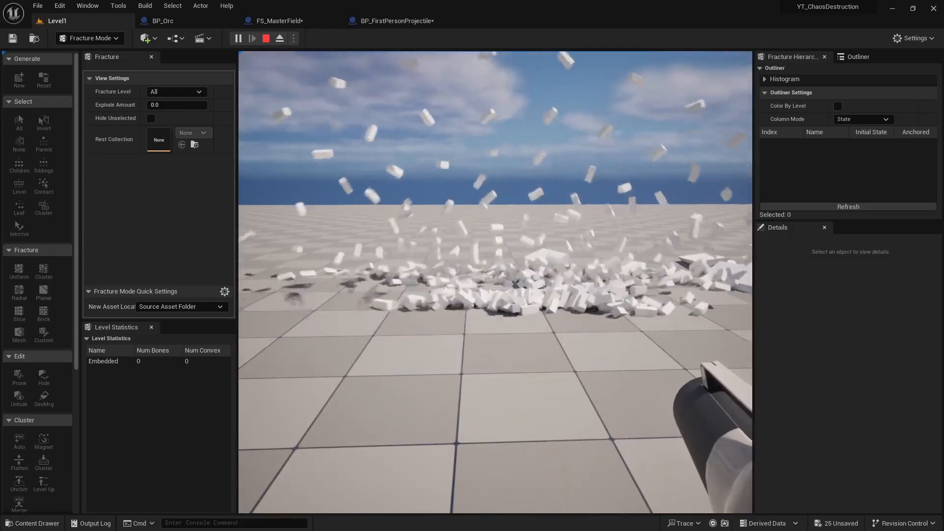
key(a)
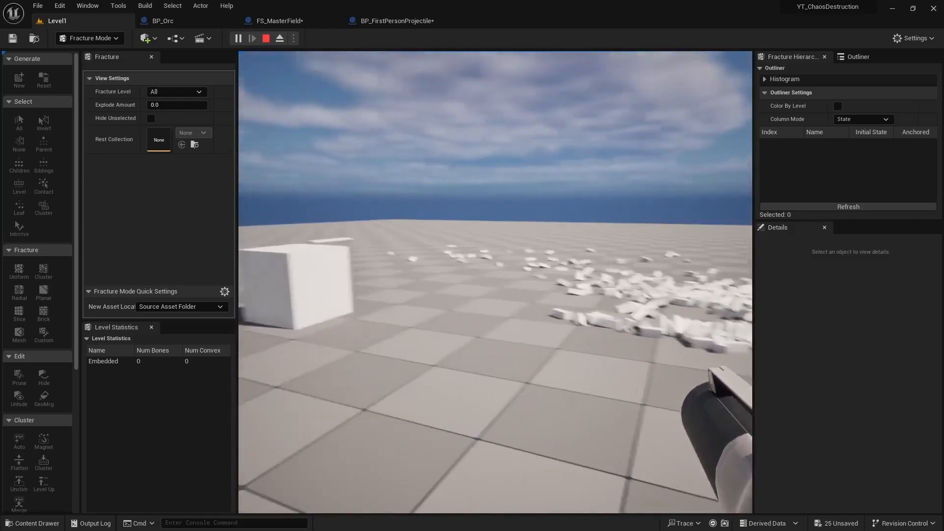
Step: Shoot the last intact cube and its broken chunks, and stop the play session
key(w)
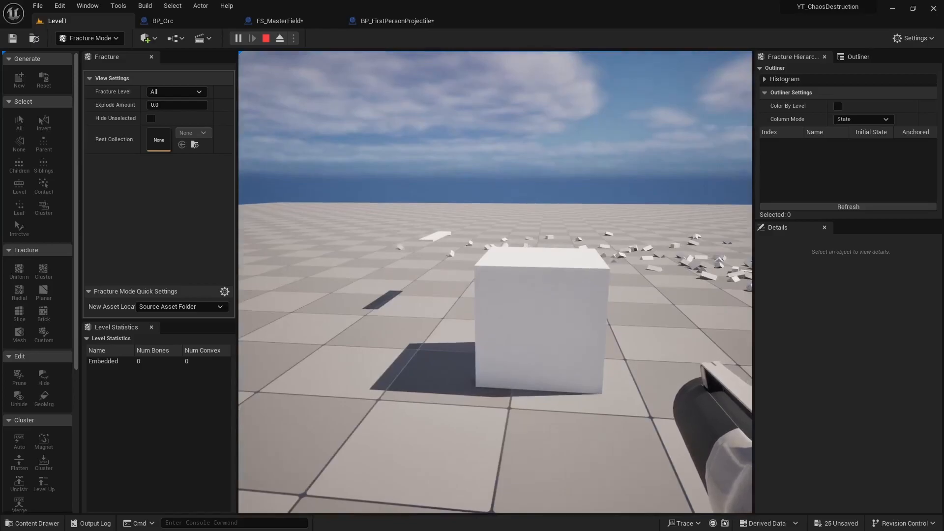
key(space)
key(a)
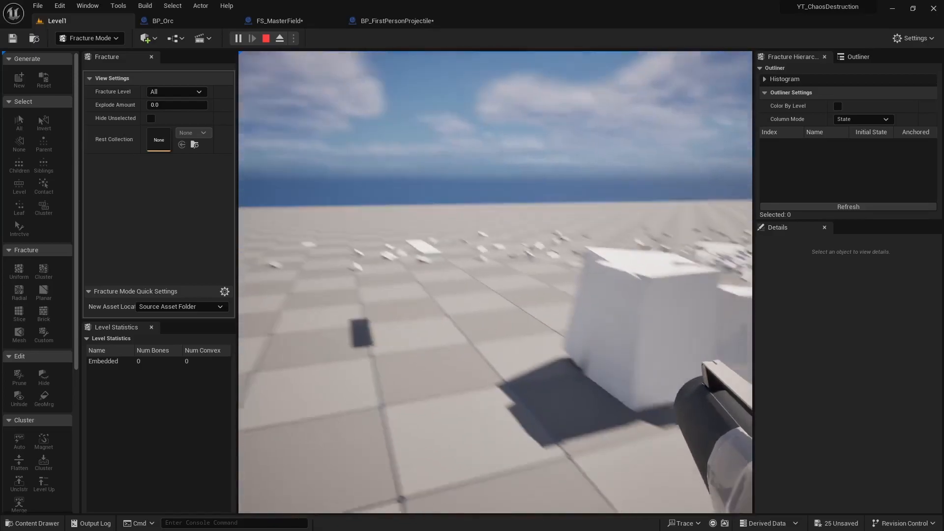
click(495, 282)
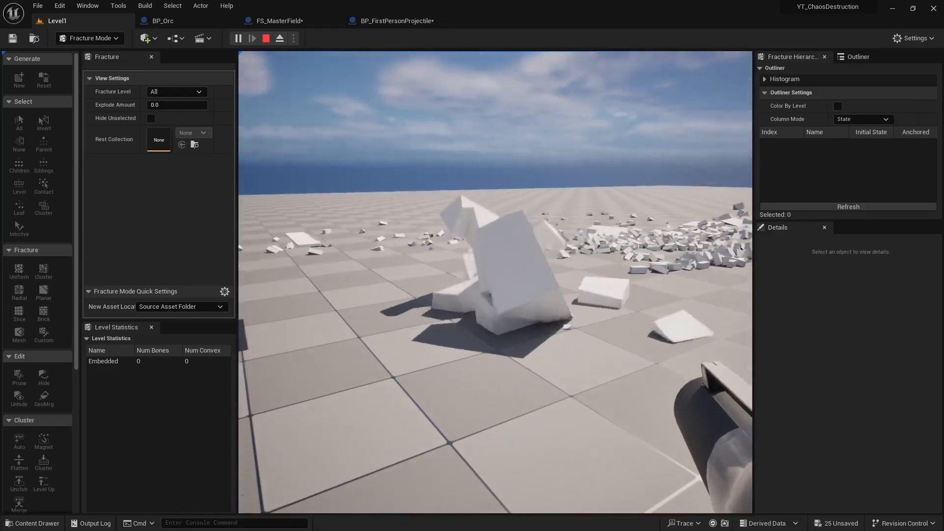
key(w)
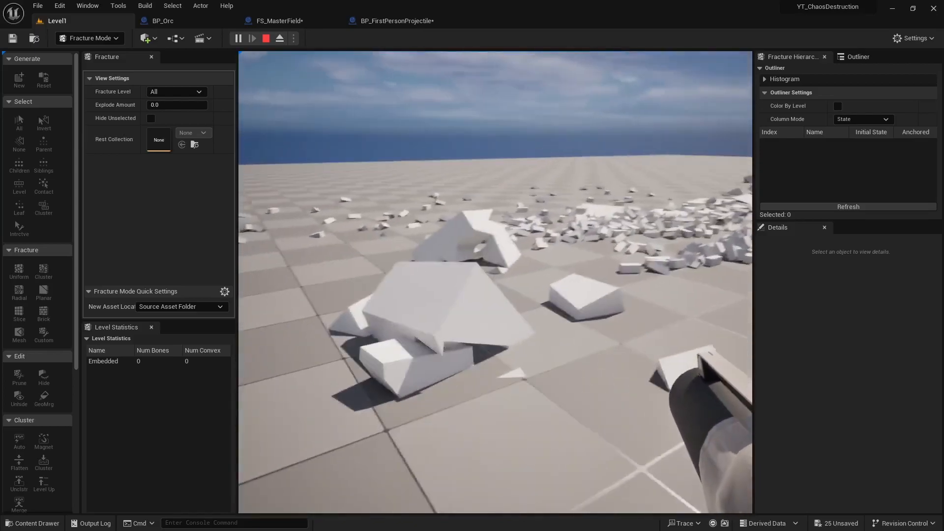
key(s)
click(494, 282)
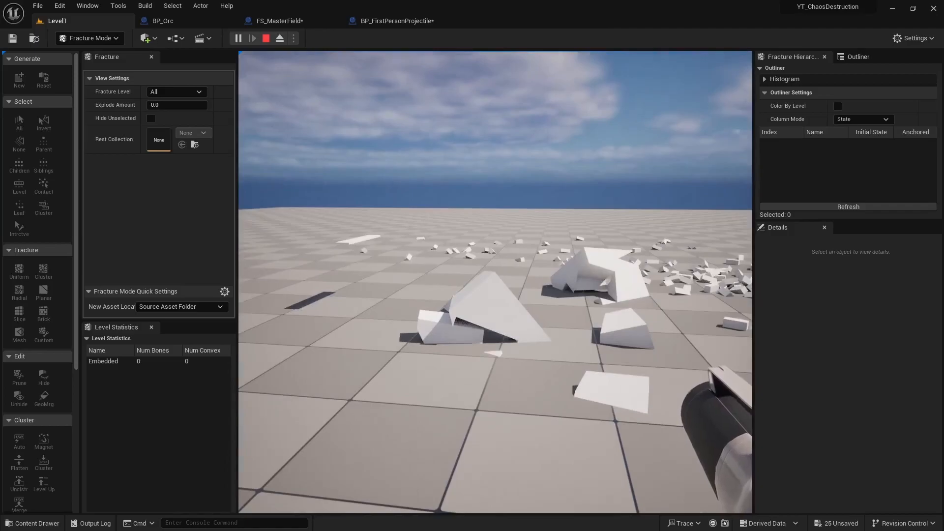
key(Escape)
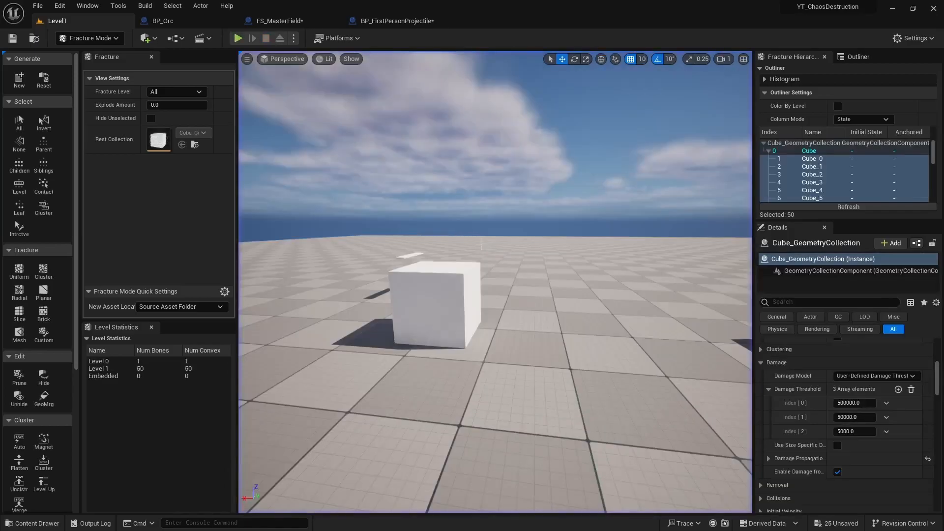
Step: Add a new cube shape on the empty floor beyond the fractured cubes in Level1
right_drag(452, 231, 472, 292)
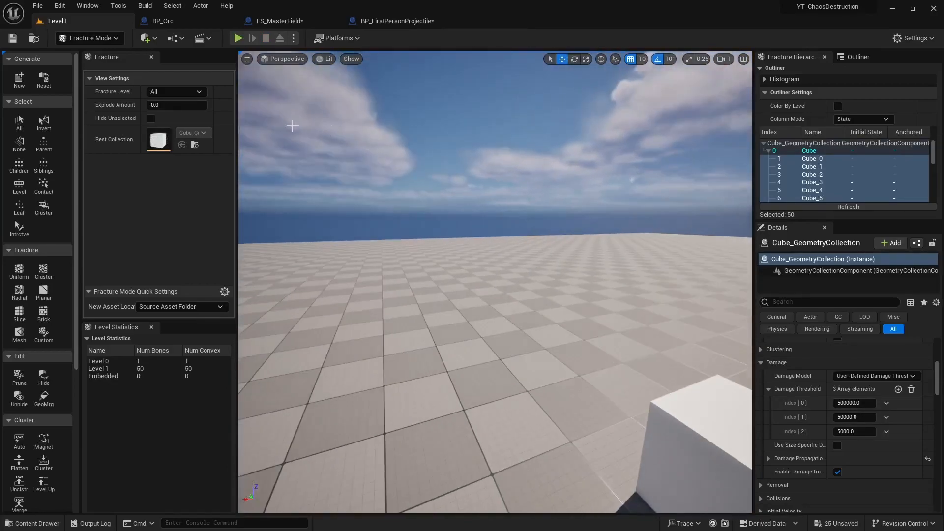
click(147, 38)
mouse_move(207, 151)
click(251, 156)
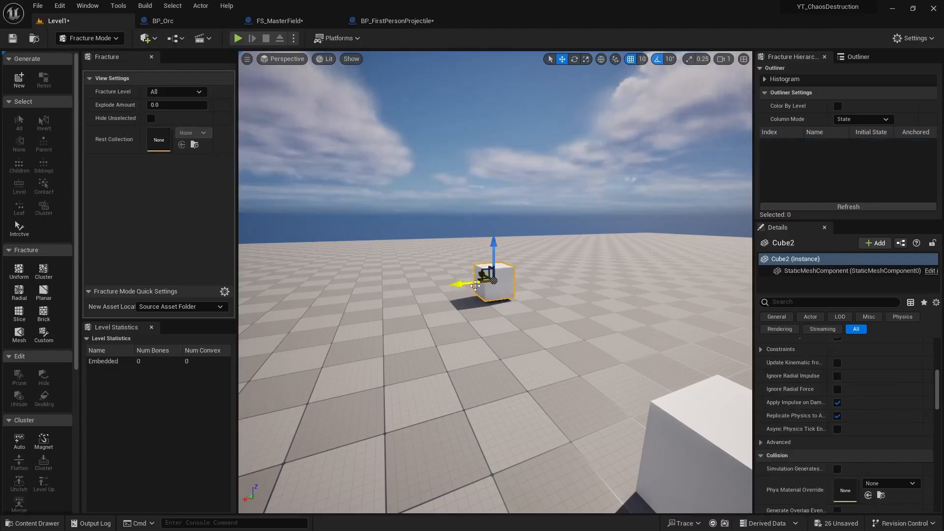
Step: Scale the new cube into a wide, tall wall and raise it so its base rests on the floor
key(r)
drag(462, 284, 368, 293)
drag(493, 248, 493, 204)
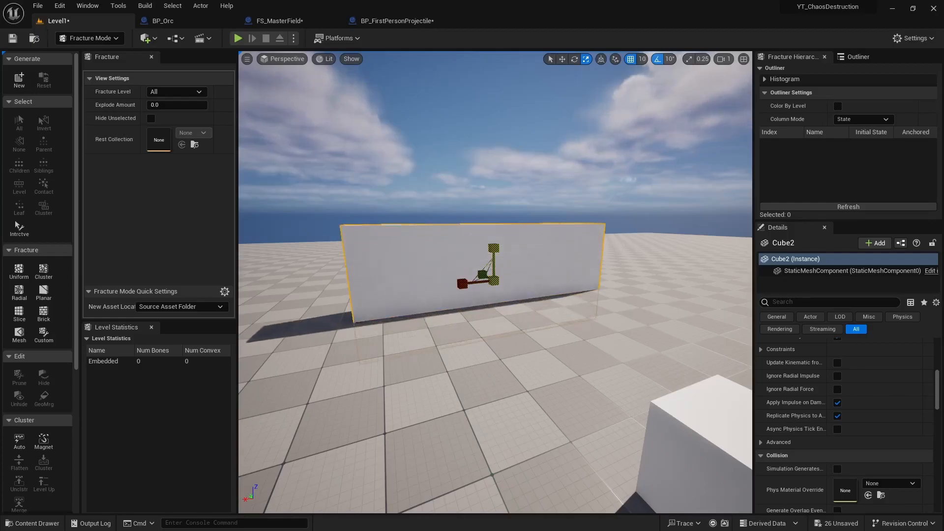
key(w)
drag(492, 258, 485, 217)
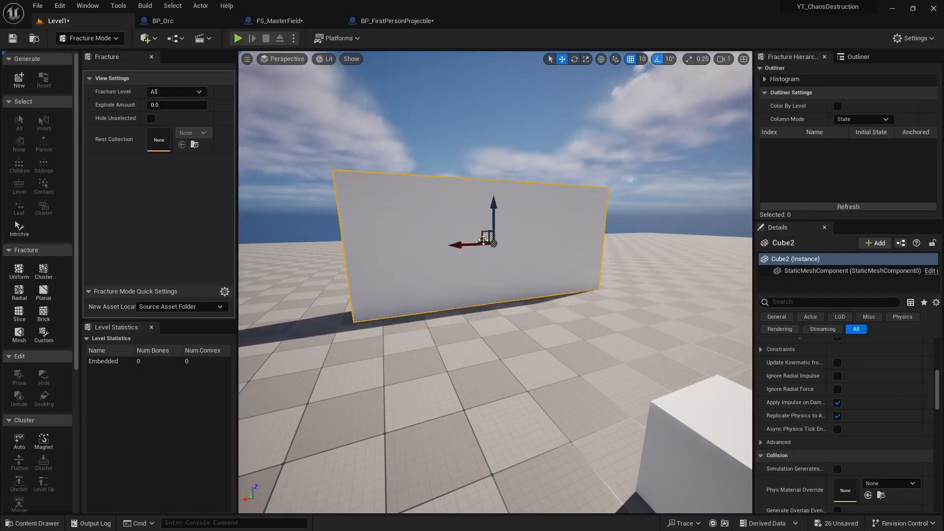
Step: Search the Engine content for "field" and place FS_AnchorField_Generic in the level at the base of the wall
key(ctrl+space)
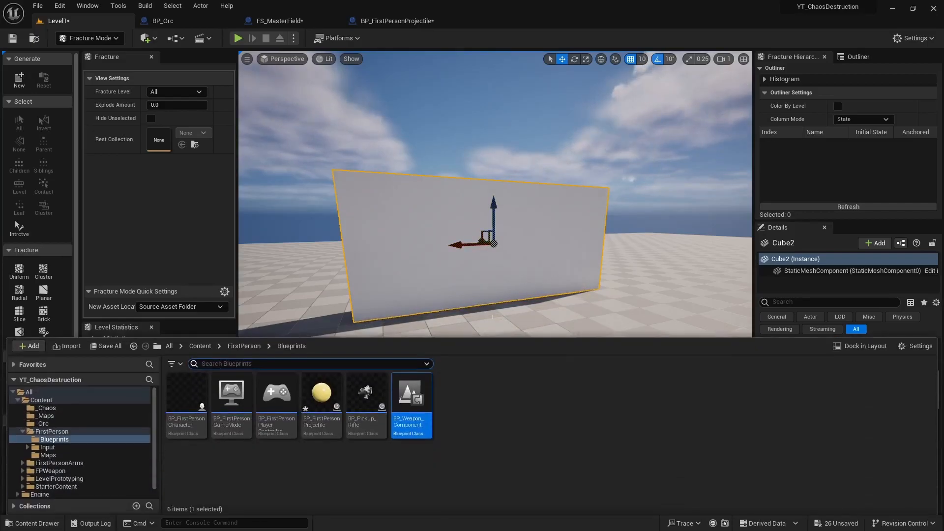
click(39, 494)
click(278, 364)
text(field)
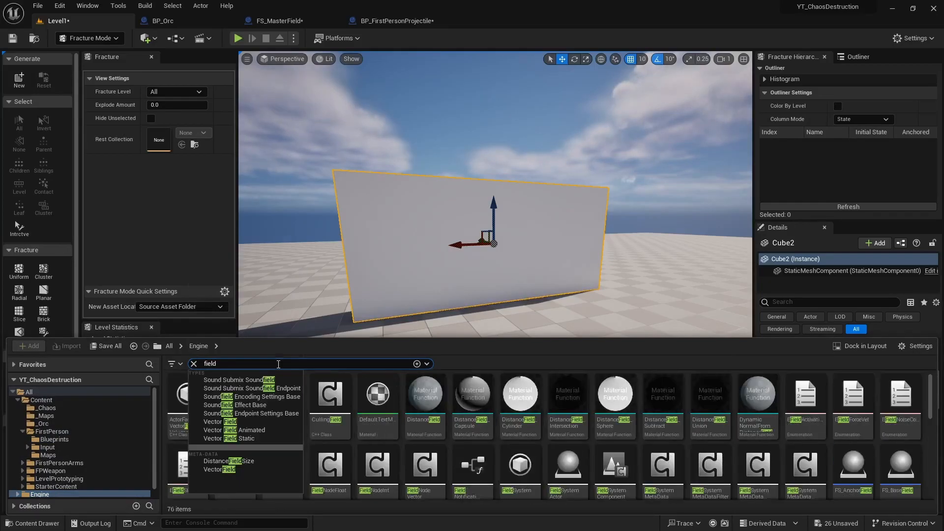
click(852, 466)
drag(852, 466, 476, 306)
Step: Scale and move the anchor field so its box spans the wall's full length and thickness and encloses its lower half
key(r)
key(w)
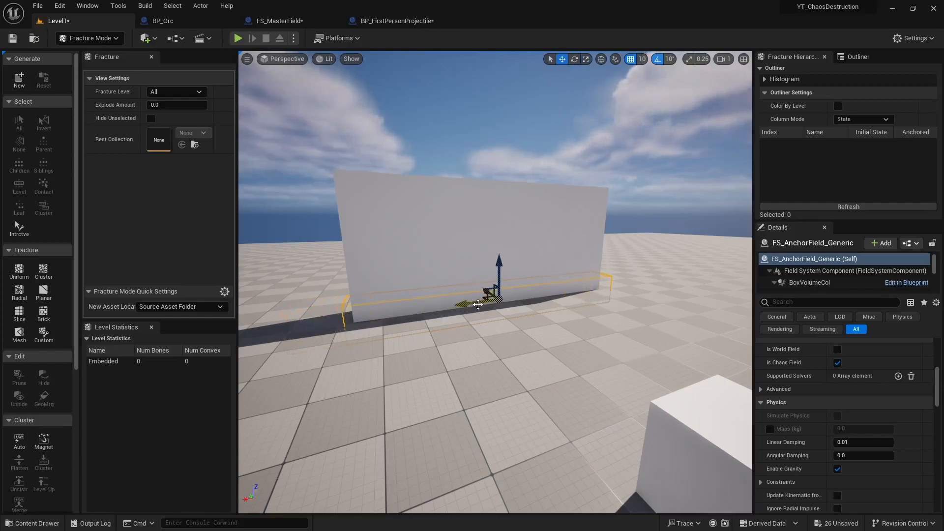
middle_drag(476, 305, 566, 318)
key(r)
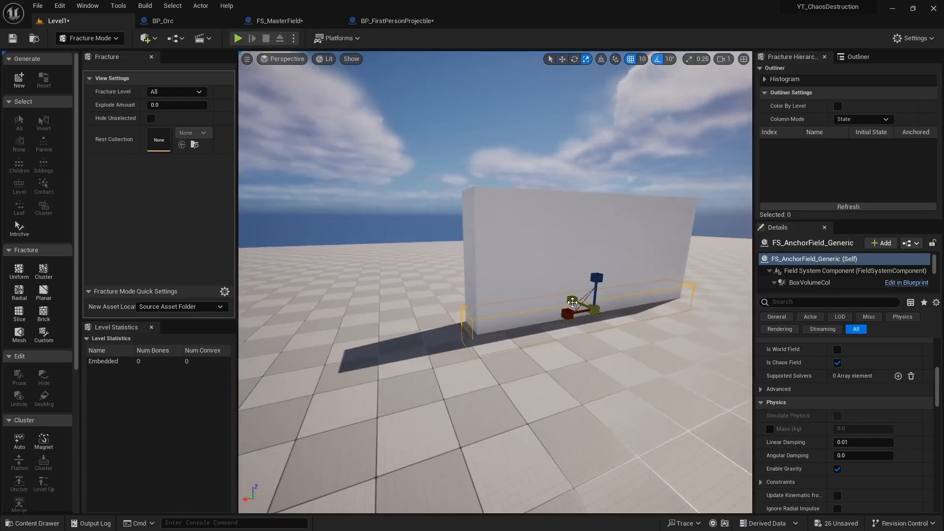
key(w)
drag(578, 314, 555, 285)
key(r)
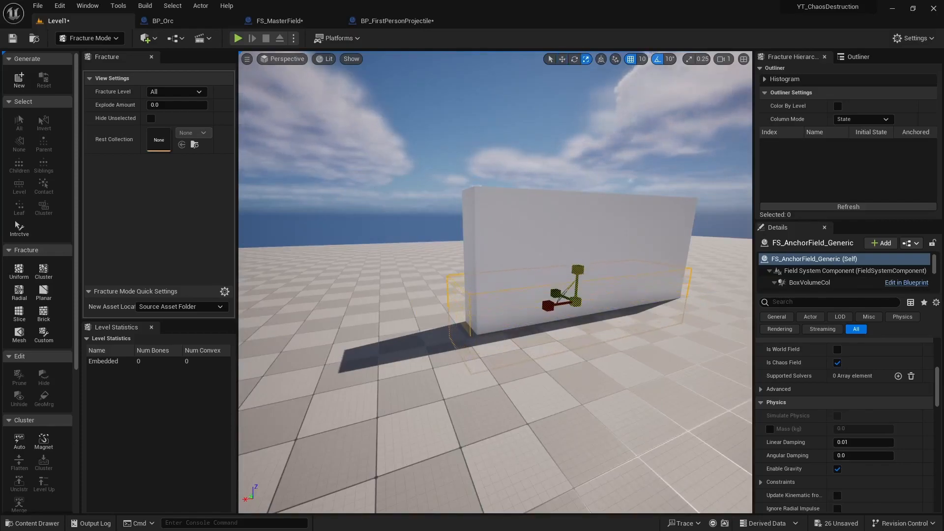
key(w)
drag(577, 275, 582, 249)
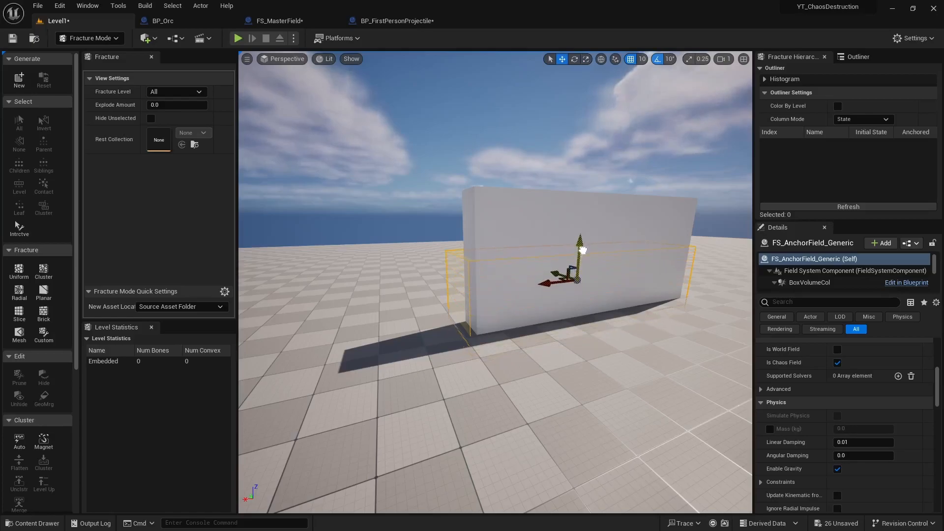
Step: Create a geometry collection from the wall, named Cube2_GeometryCollection1NEW, in the _Chaos folder
right_drag(573, 295, 587, 275)
click(533, 255)
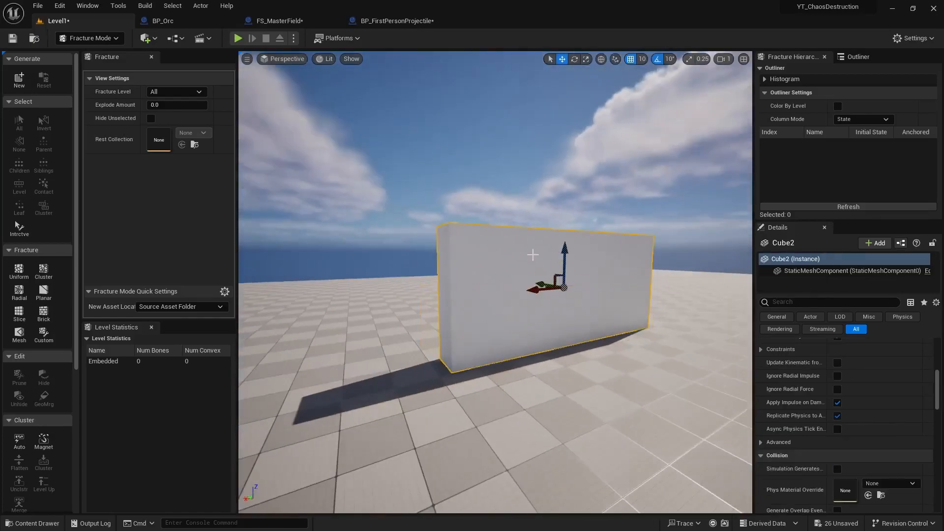
click(18, 79)
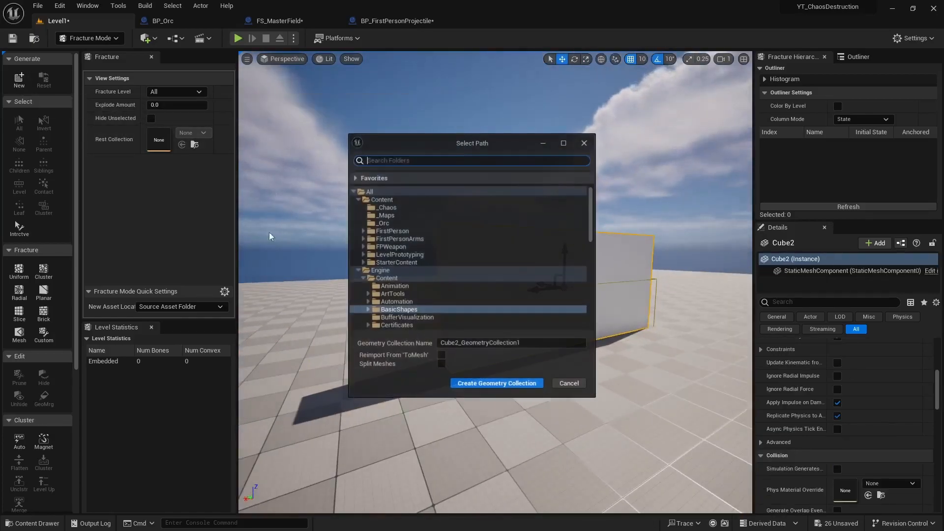
click(393, 209)
click(537, 343)
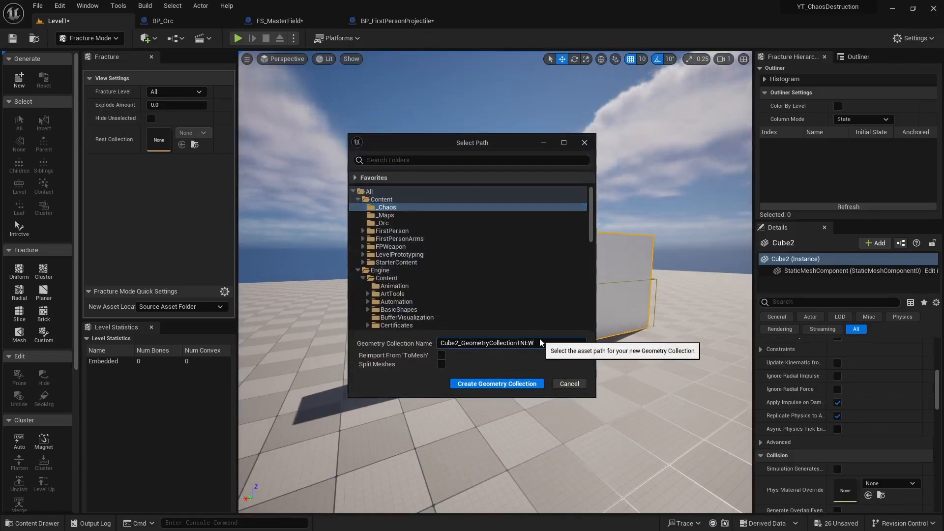
click(517, 383)
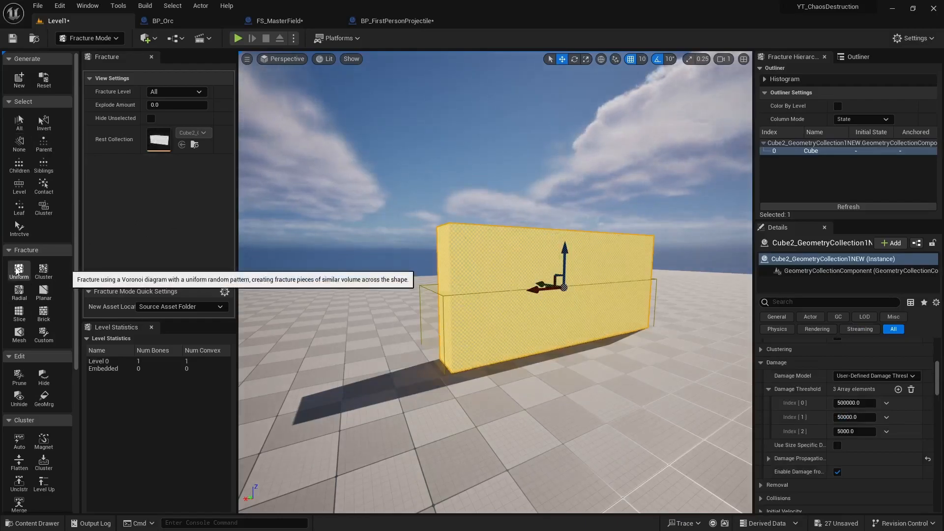
Step: Fracture the wall with Uniform Voronoi at 50 sites and again at 75 minimum and maximum sites, previewing the pieces exploded
click(20, 270)
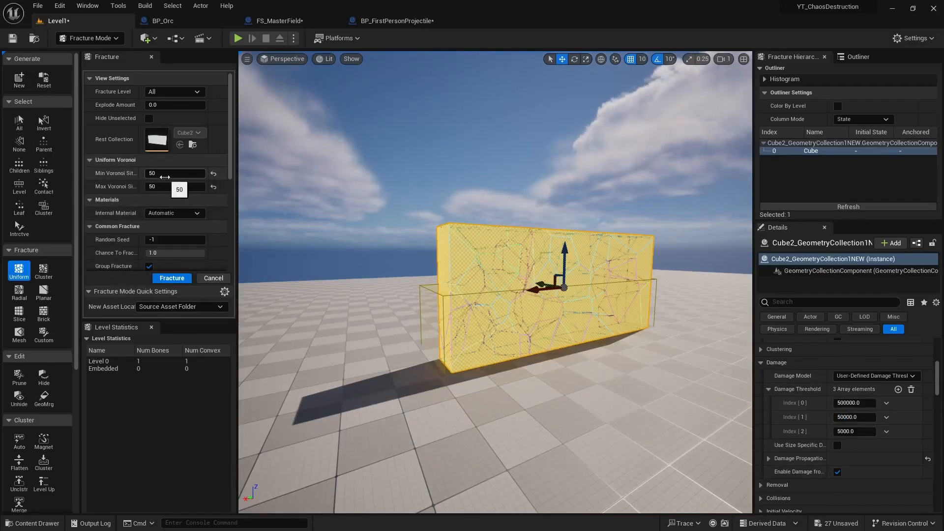
click(171, 278)
click(170, 173)
text(75)
key(Tab)
text(75)
key(Tab)
click(180, 278)
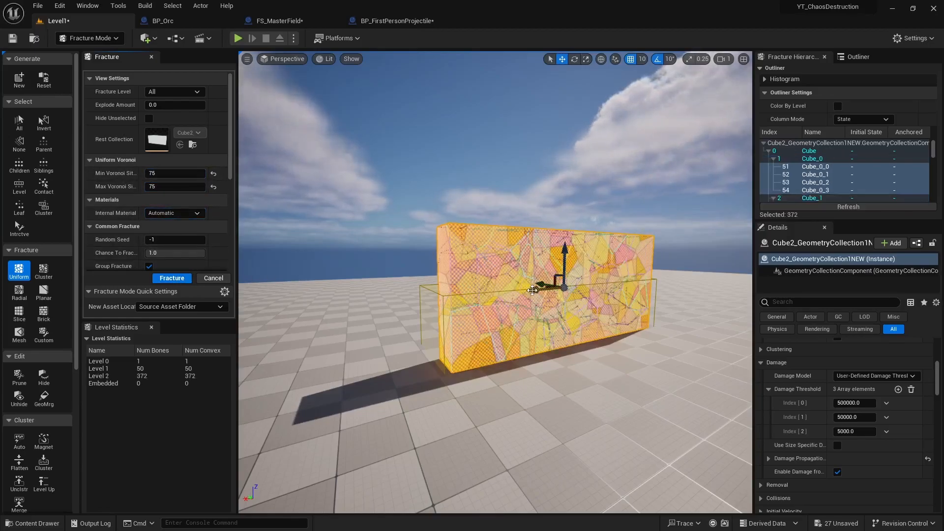
drag(148, 105, 199, 105)
key(ctrl+z)
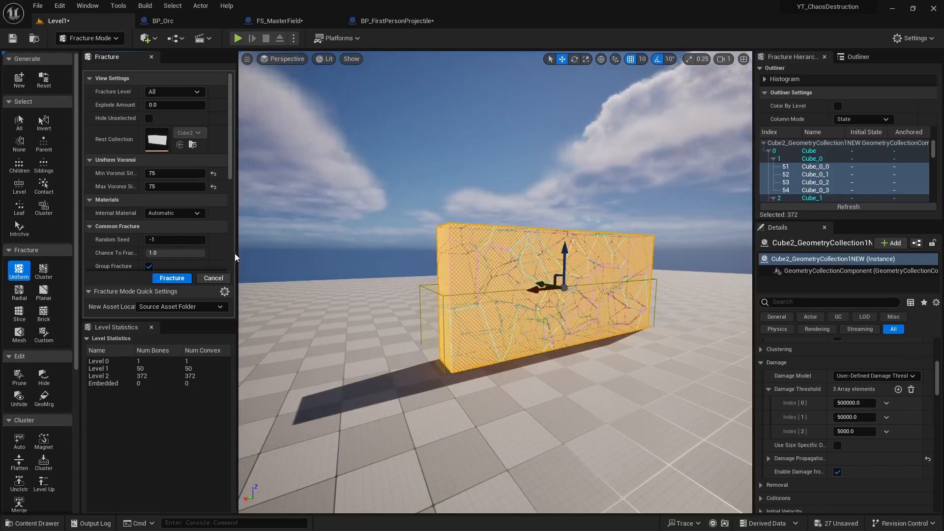
Step: Play-test the level by shooting projectiles at the fractured wall, and stop the simulation
click(237, 38)
key(w)
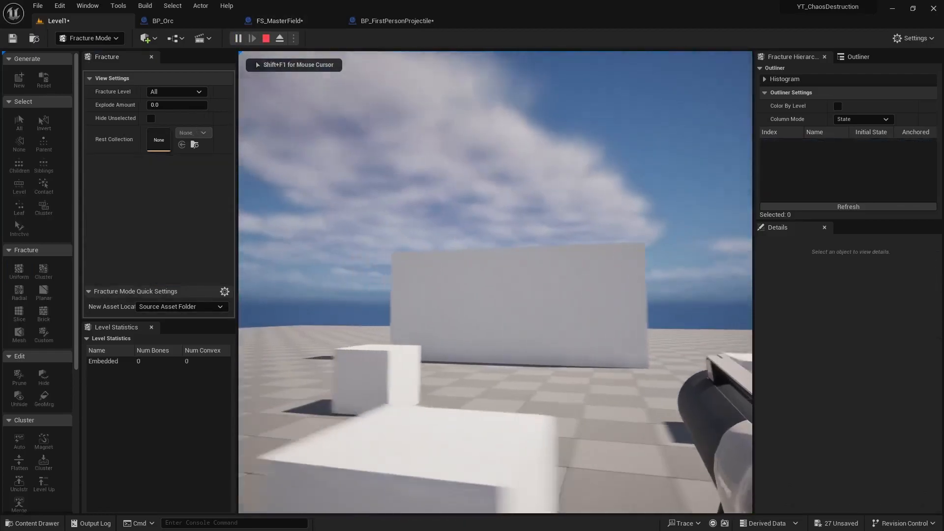
key(a)
click(495, 283)
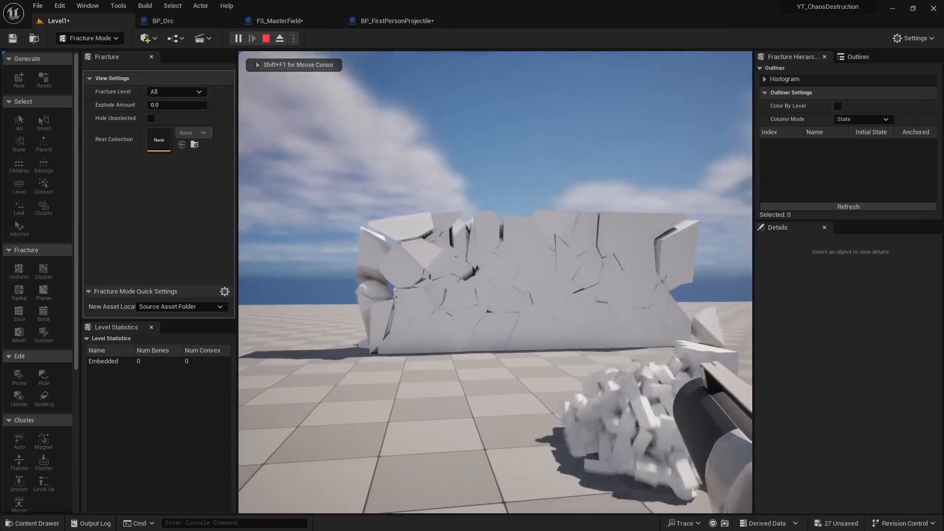
click(495, 282)
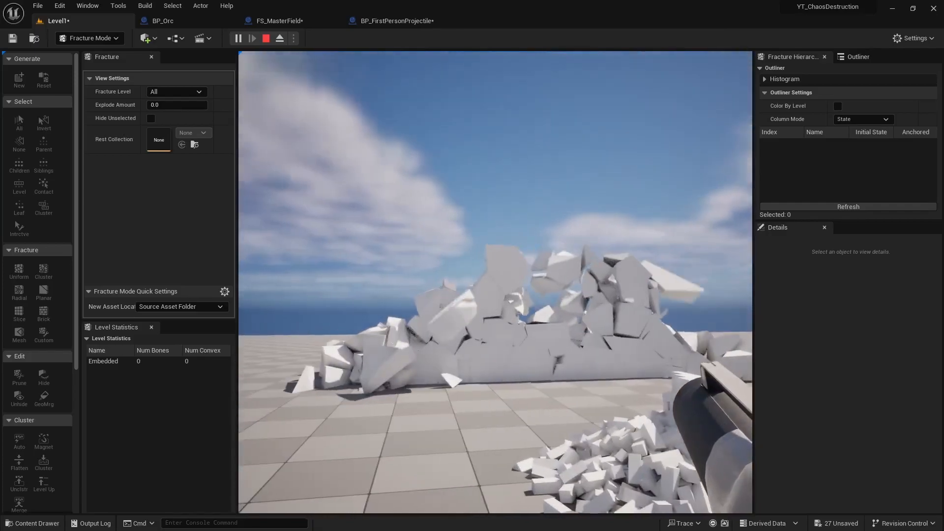
key(Escape)
Step: Add an Initialization Fields element to the wall's geometry collection and assign FS_AnchorField_Generic from the scene
scroll(804, 385, up, 10)
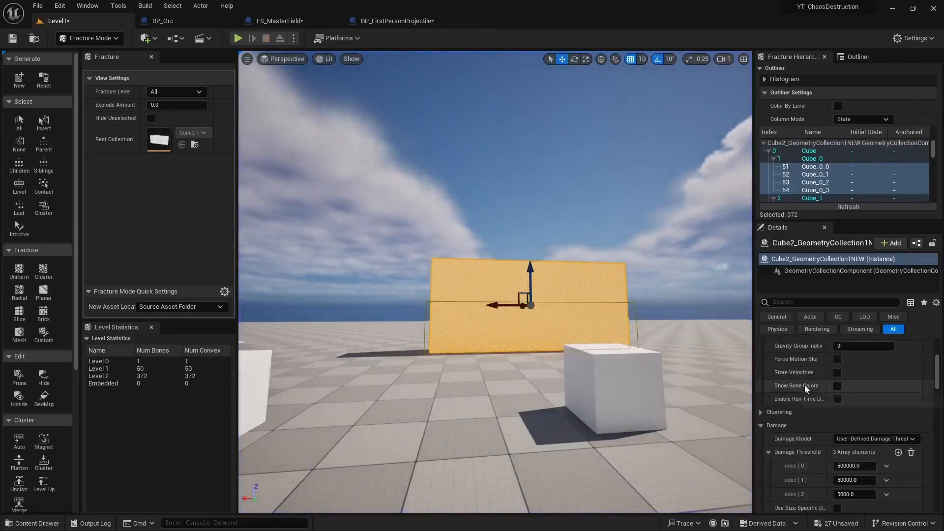
scroll(846, 425, down, 2)
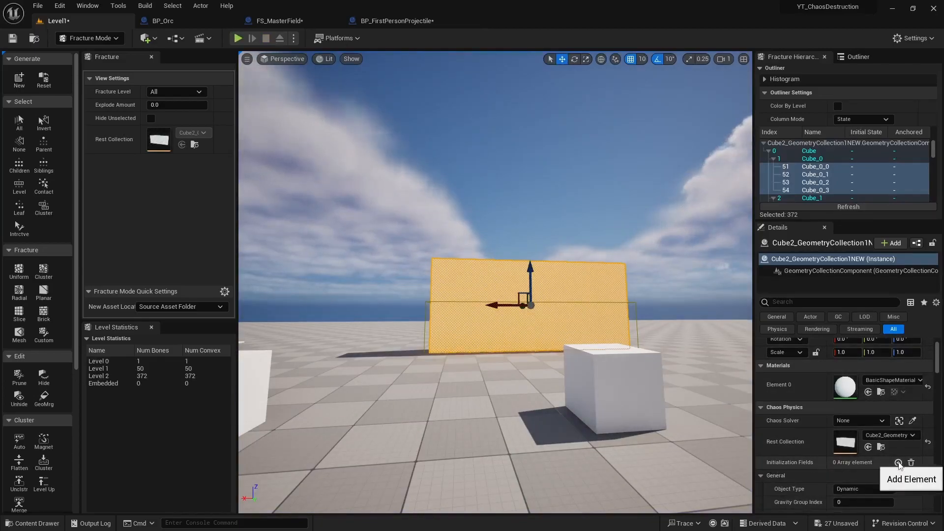
click(897, 462)
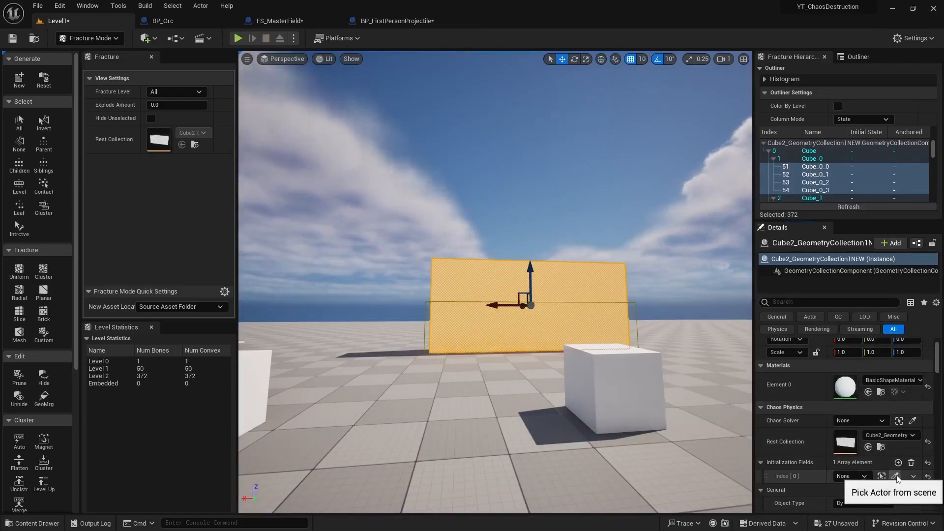
click(895, 476)
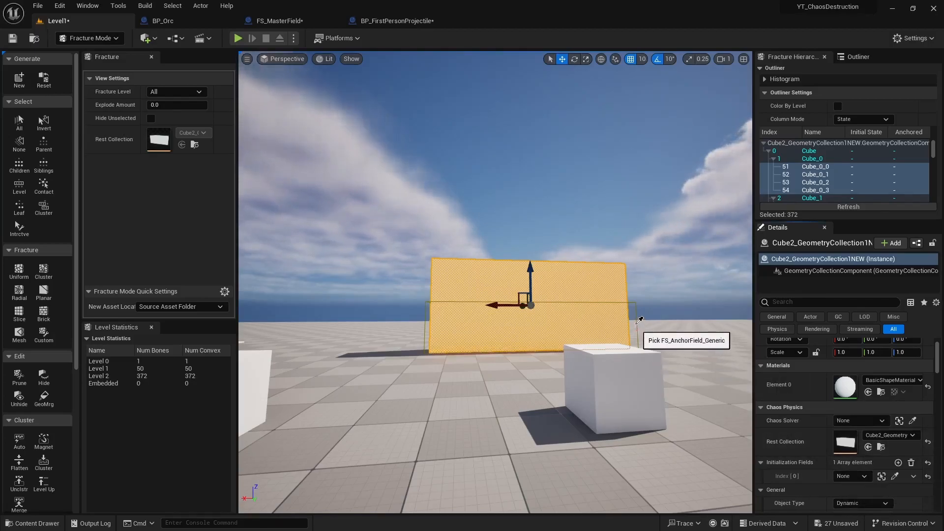
Step: Play the level and shoot repeatedly along the wall to test how the anchor field holds its lower half
click(237, 39)
key(w)
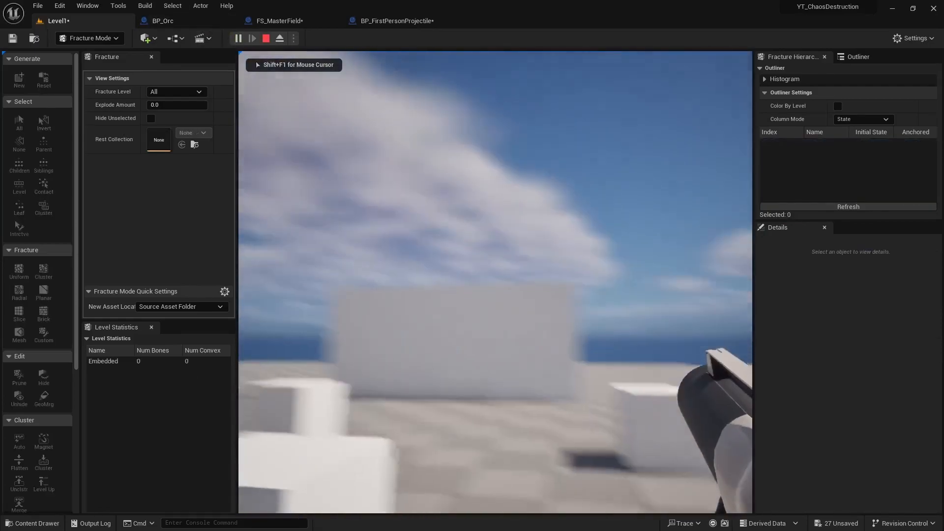
click(495, 282)
key(a)
click(495, 282)
click(495, 282)
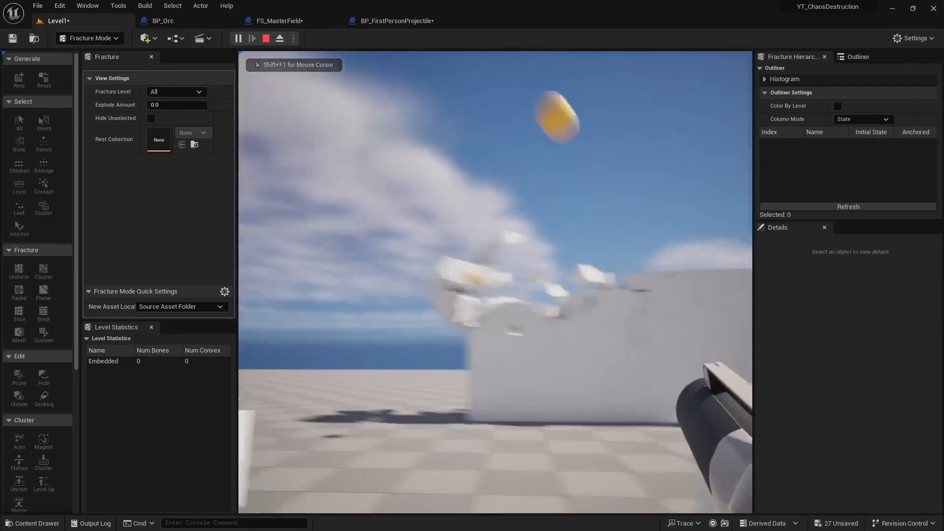
click(495, 282)
click(495, 282)
key(d)
click(495, 282)
click(494, 282)
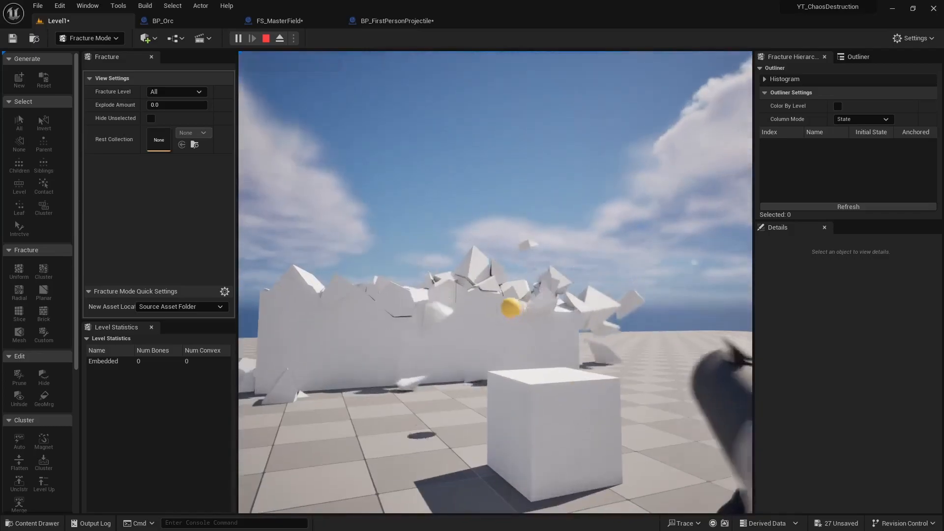
click(495, 282)
click(495, 282)
key(a)
click(495, 282)
key(d)
click(495, 283)
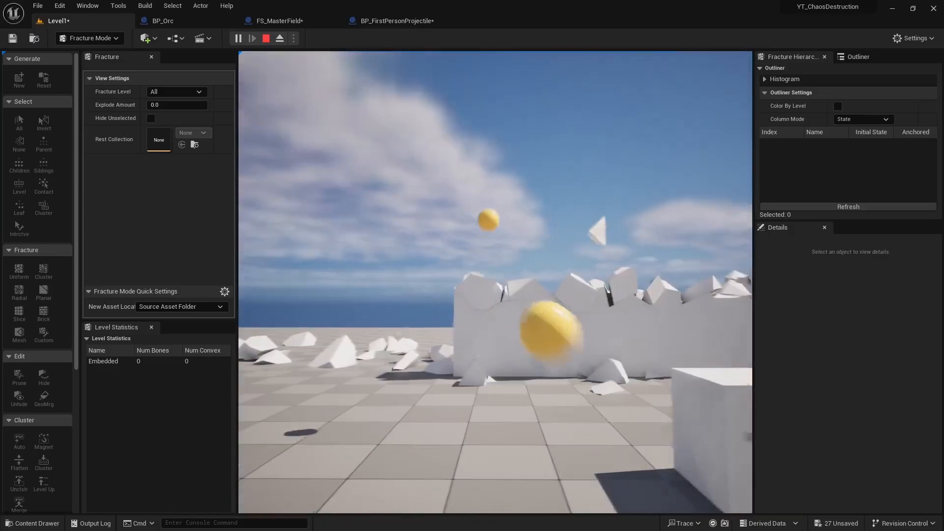
click(494, 282)
click(495, 282)
click(494, 283)
click(495, 282)
Step: Walk around the level in the running test and shoot the cubes away from the wall
key(w)
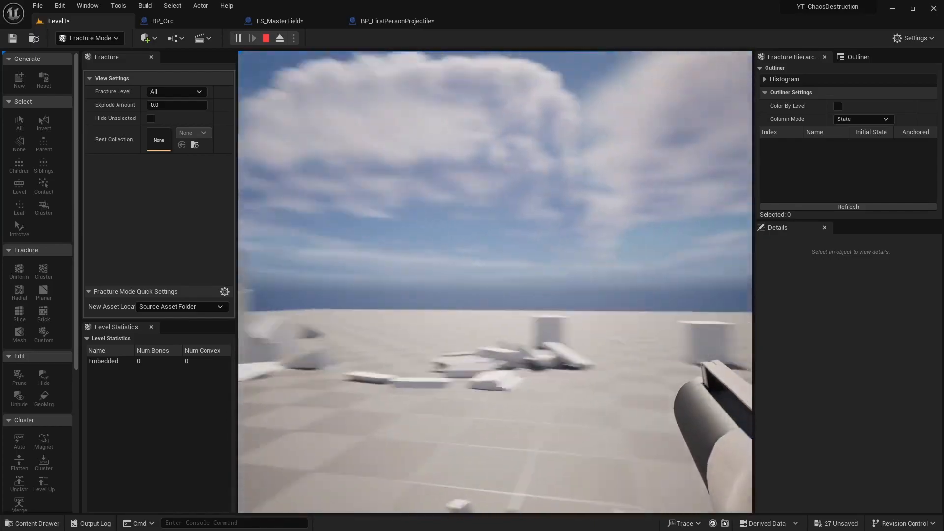
key(w)
click(495, 282)
click(495, 282)
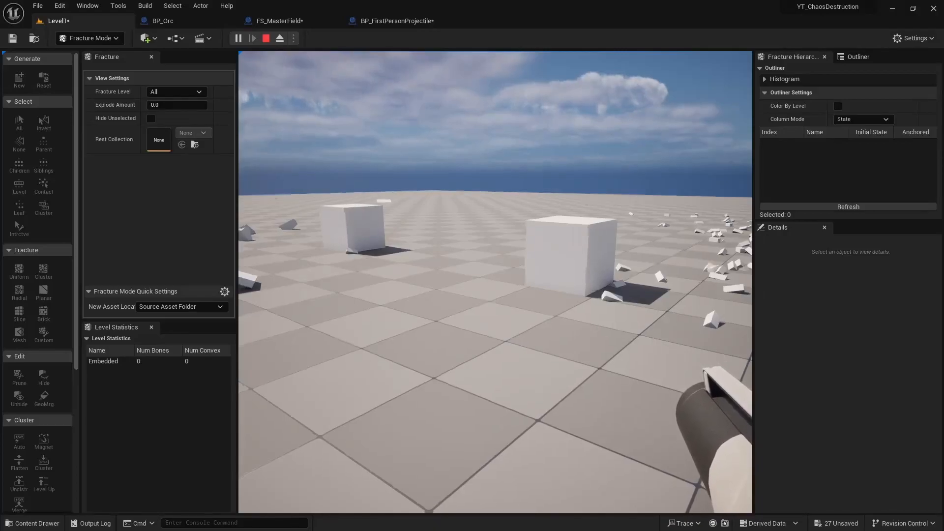
key(a)
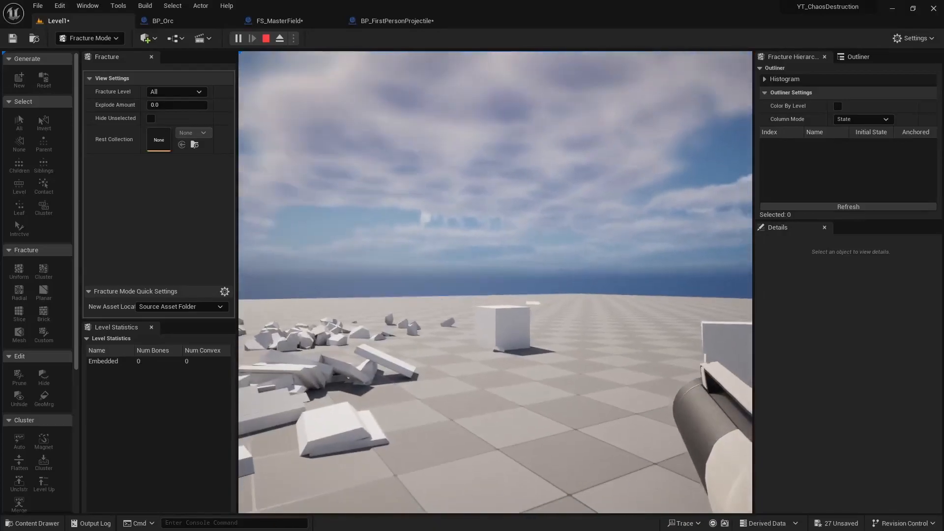
click(495, 282)
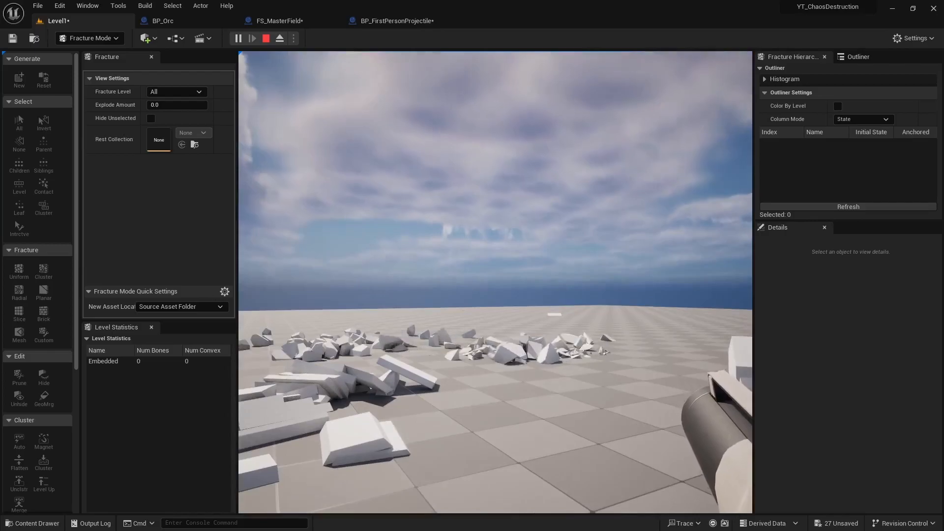